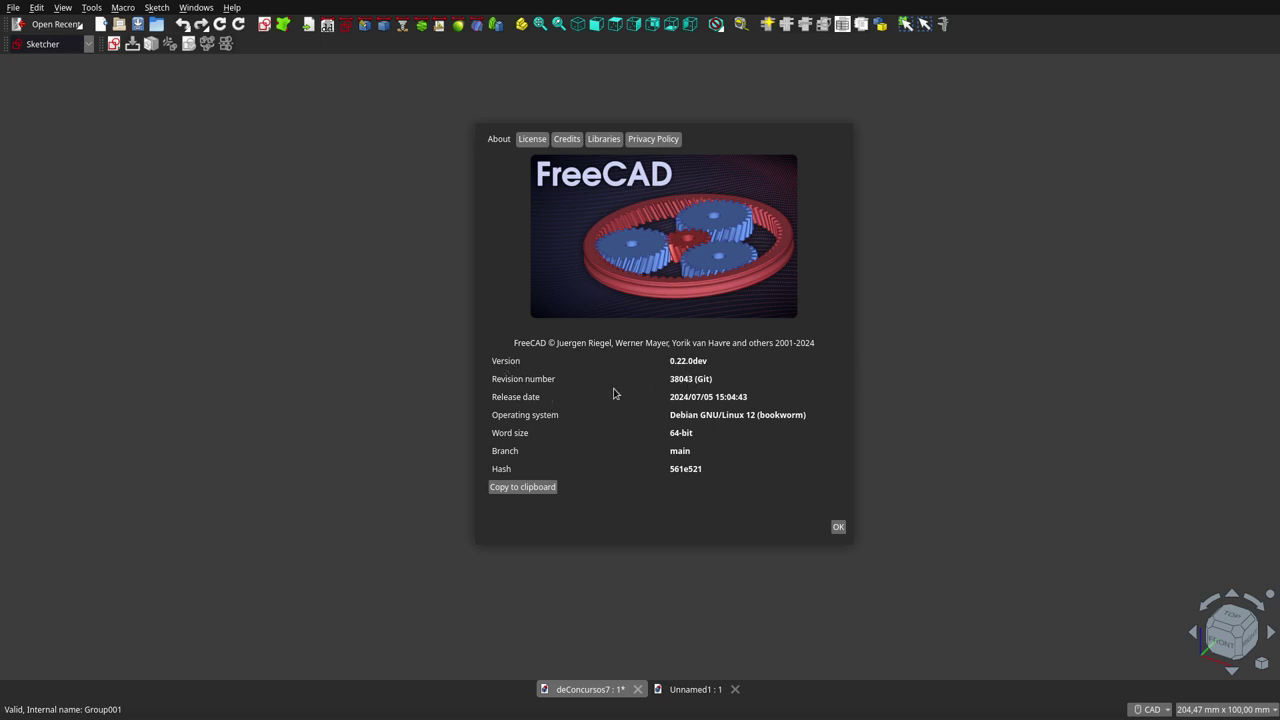
Dismiss the About FreeCAD version window to reveal the 24-SPD-58 post-collar drawing
click(834, 522)
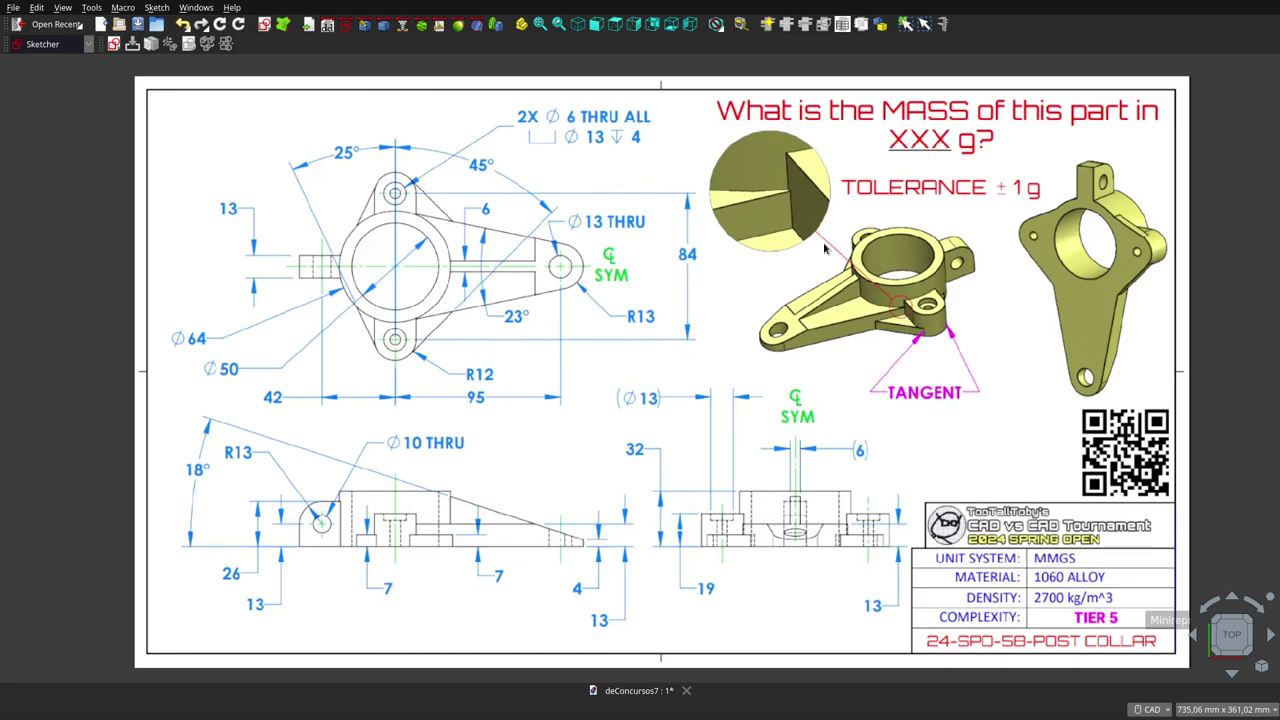
Zoom into the tangent detail circle on the drawing, then zoom back out
scroll(786, 193, up, 3)
scroll(786, 193, up, 3)
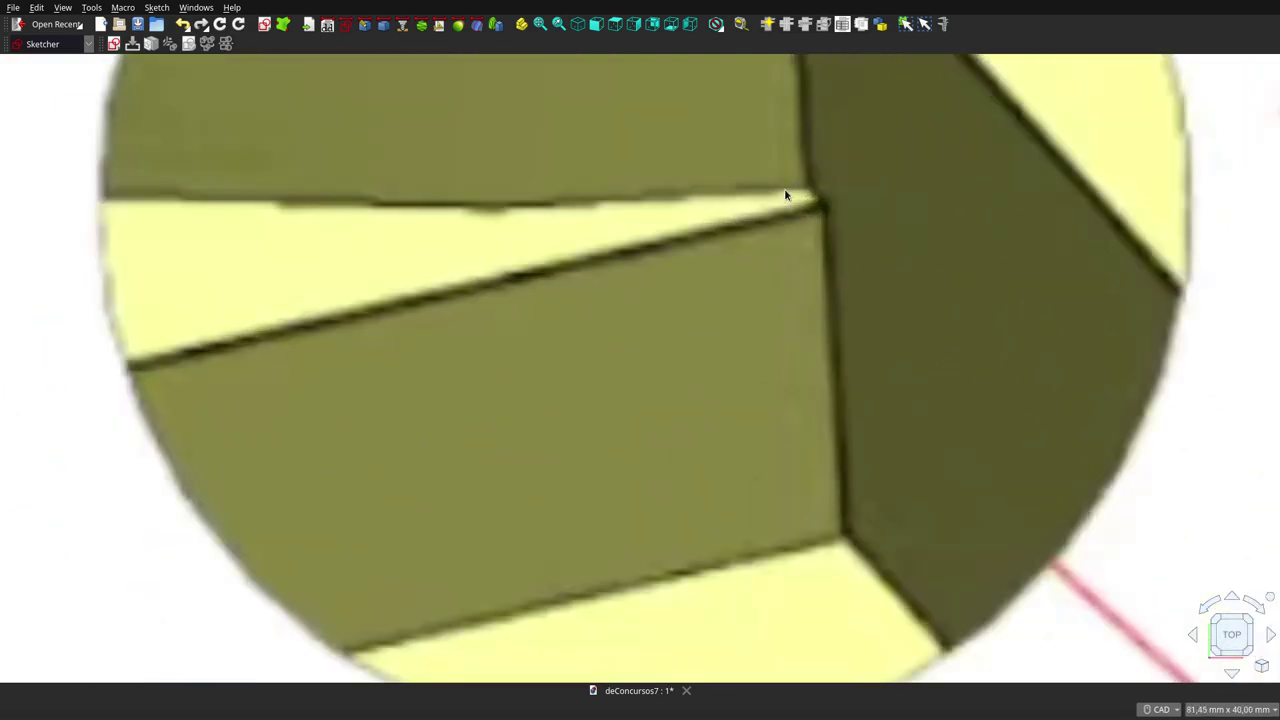
scroll(797, 197, up, 3)
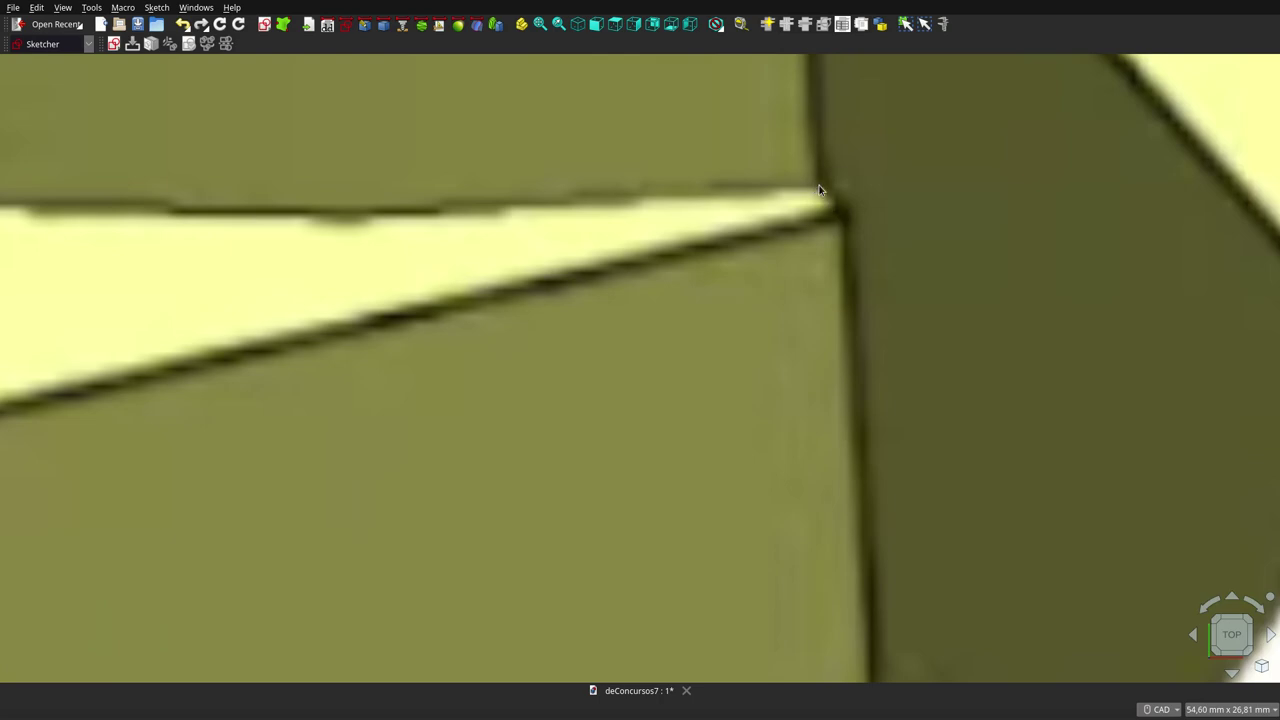
scroll(836, 220, down, 3)
scroll(830, 205, down, 3)
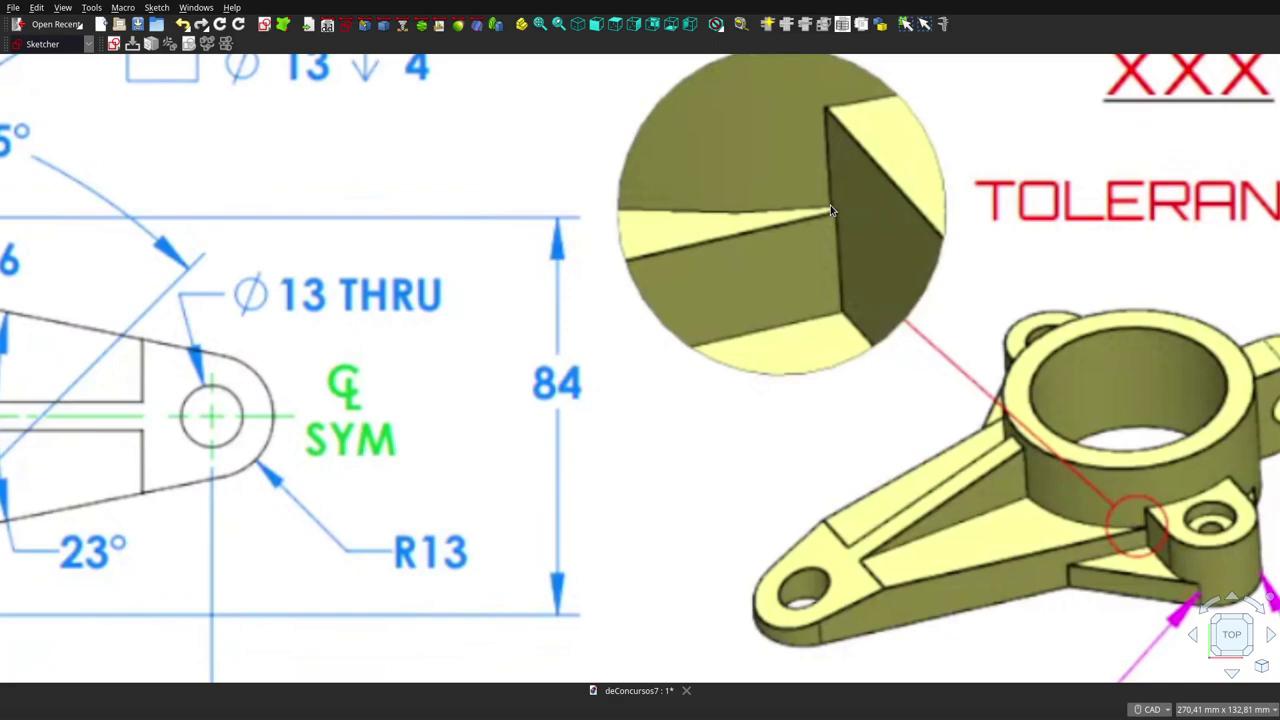
scroll(830, 205, down, 2)
scroll(826, 210, down, 2)
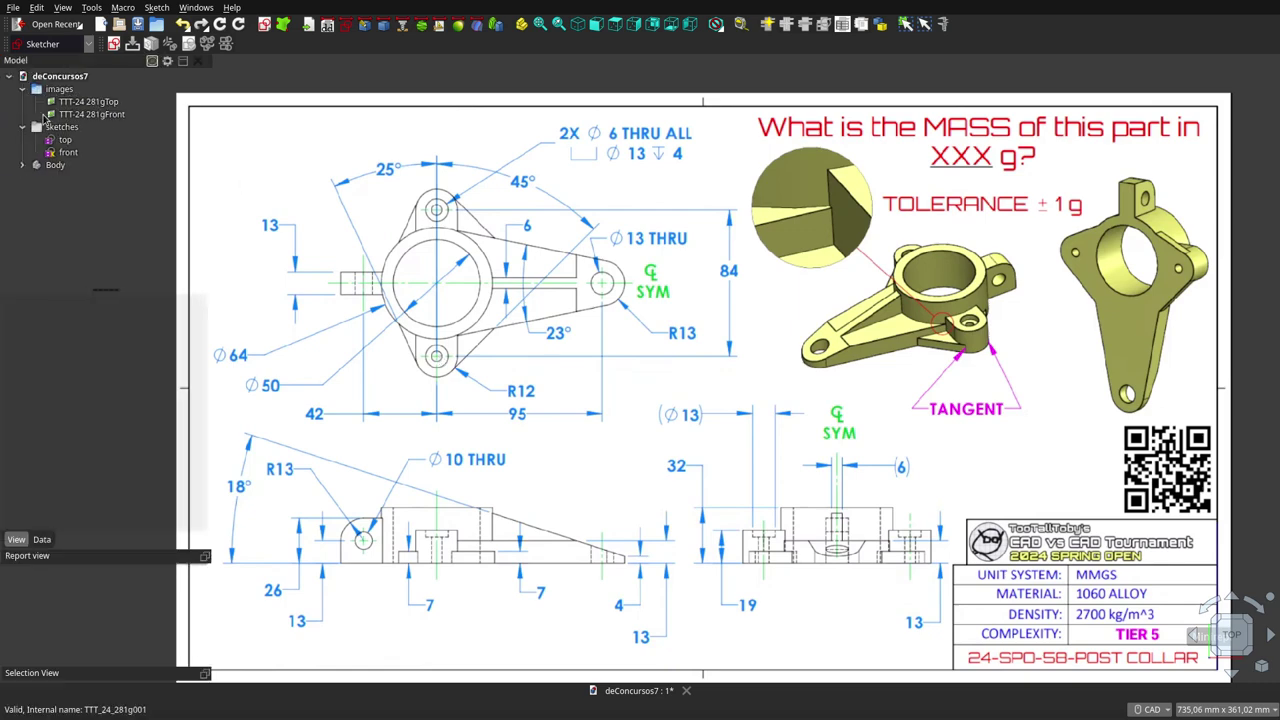
Toggle the top sketch outline and the reference drawing images on and off to compare them
click(53, 143)
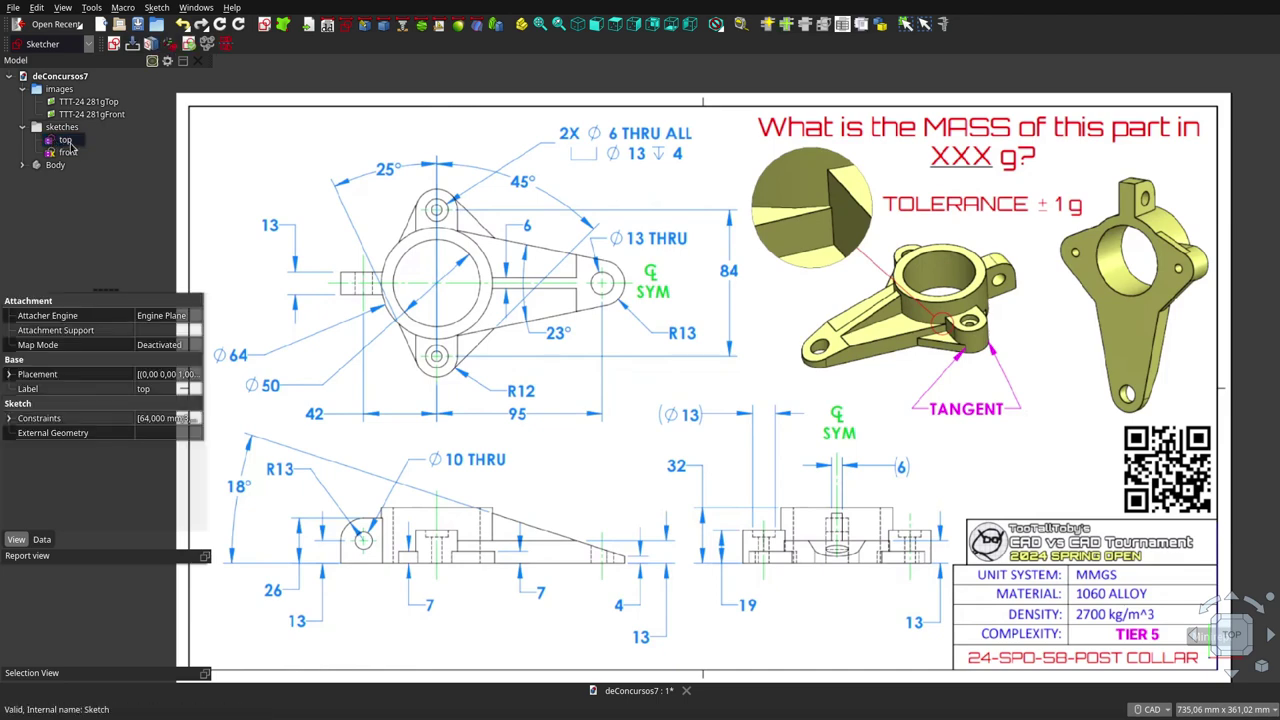
key(space)
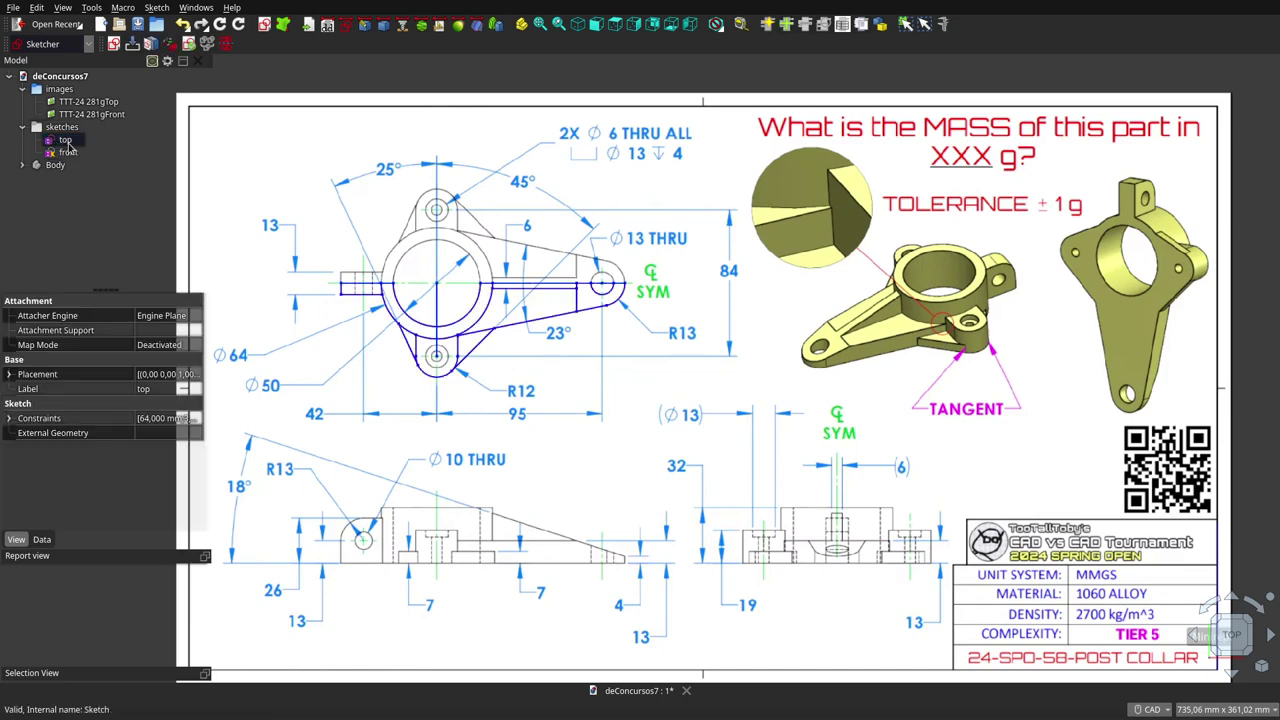
key(space)
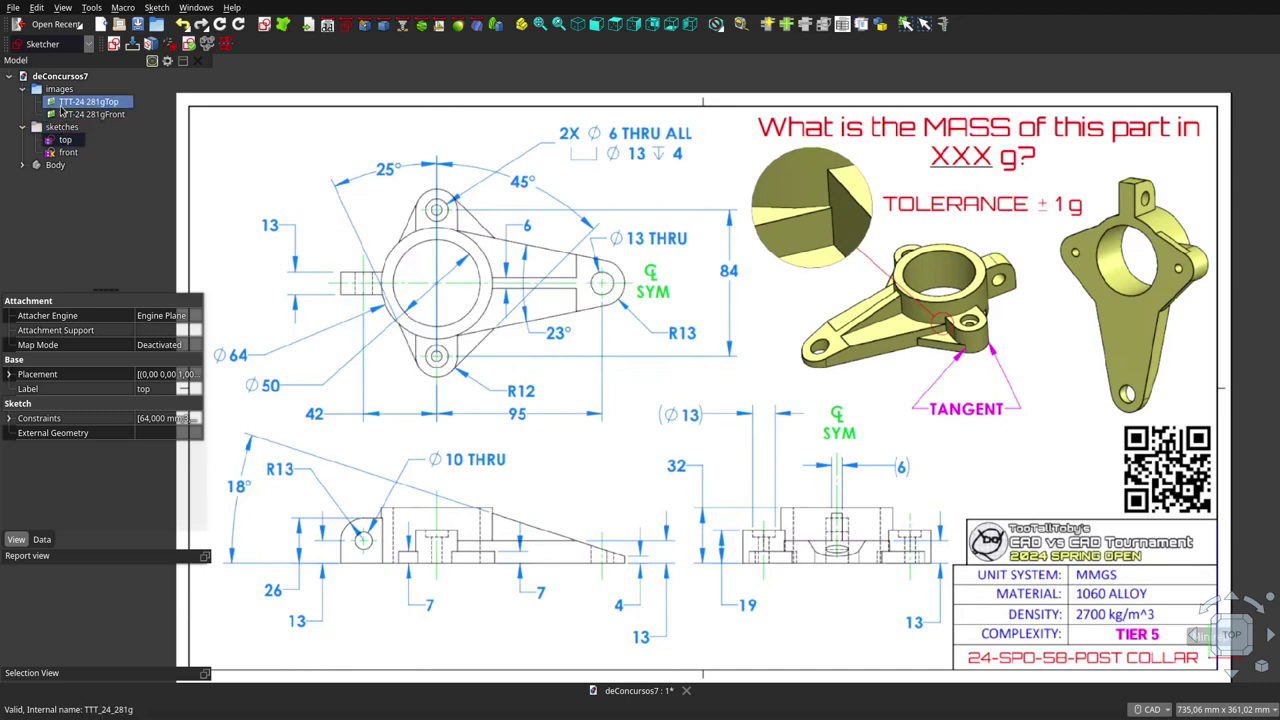
click(58, 90)
key(space)
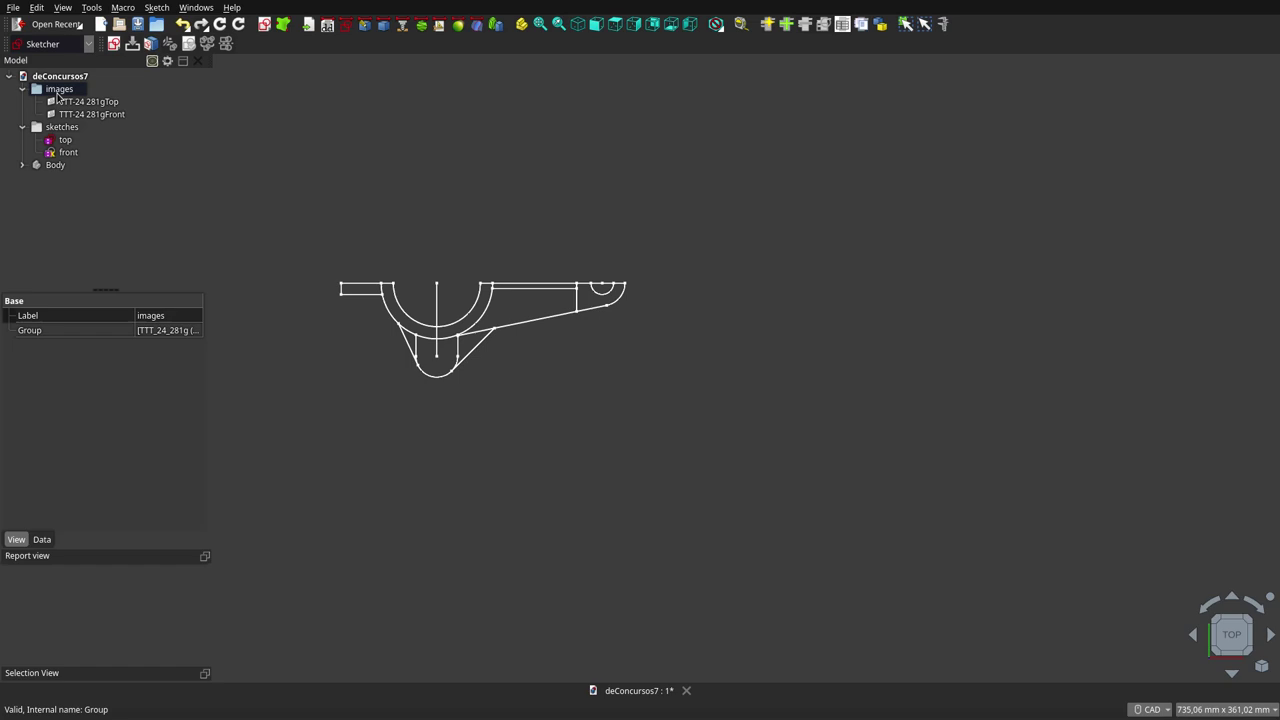
key(space)
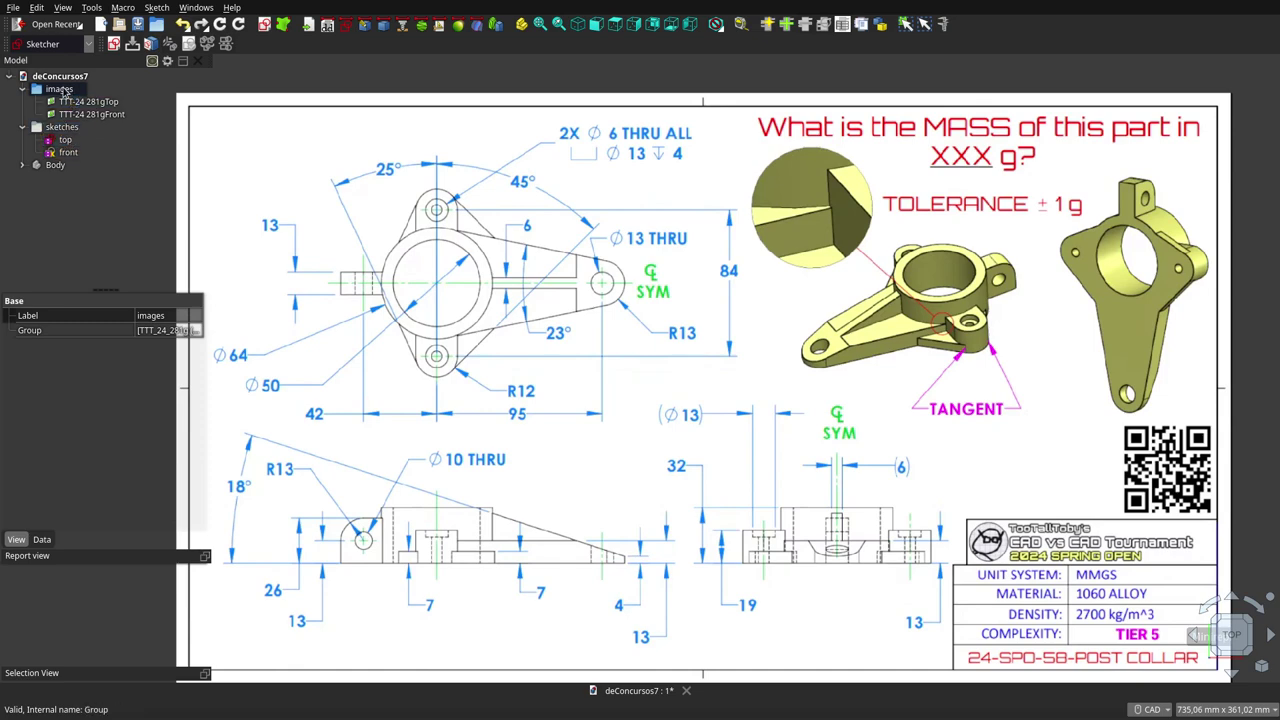
key(space)
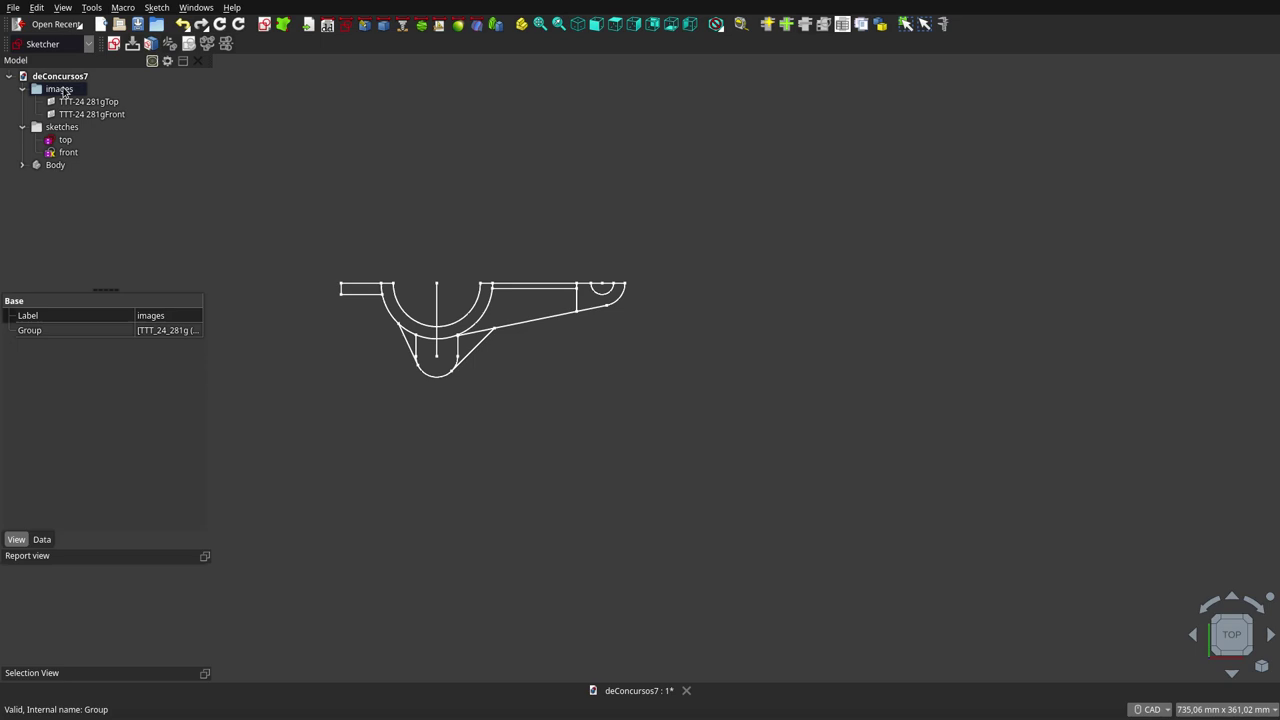
key(space)
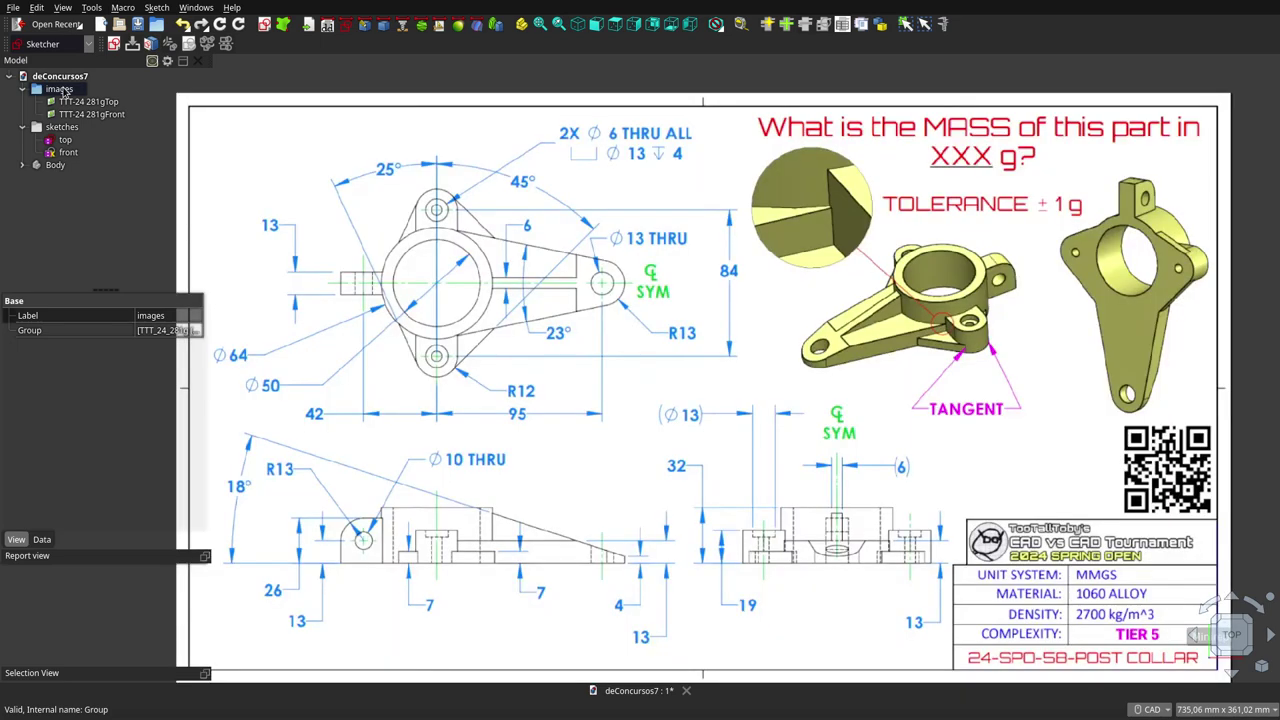
Switch to front view, hide the reference images group, and expand Body in the tree
click(68, 153)
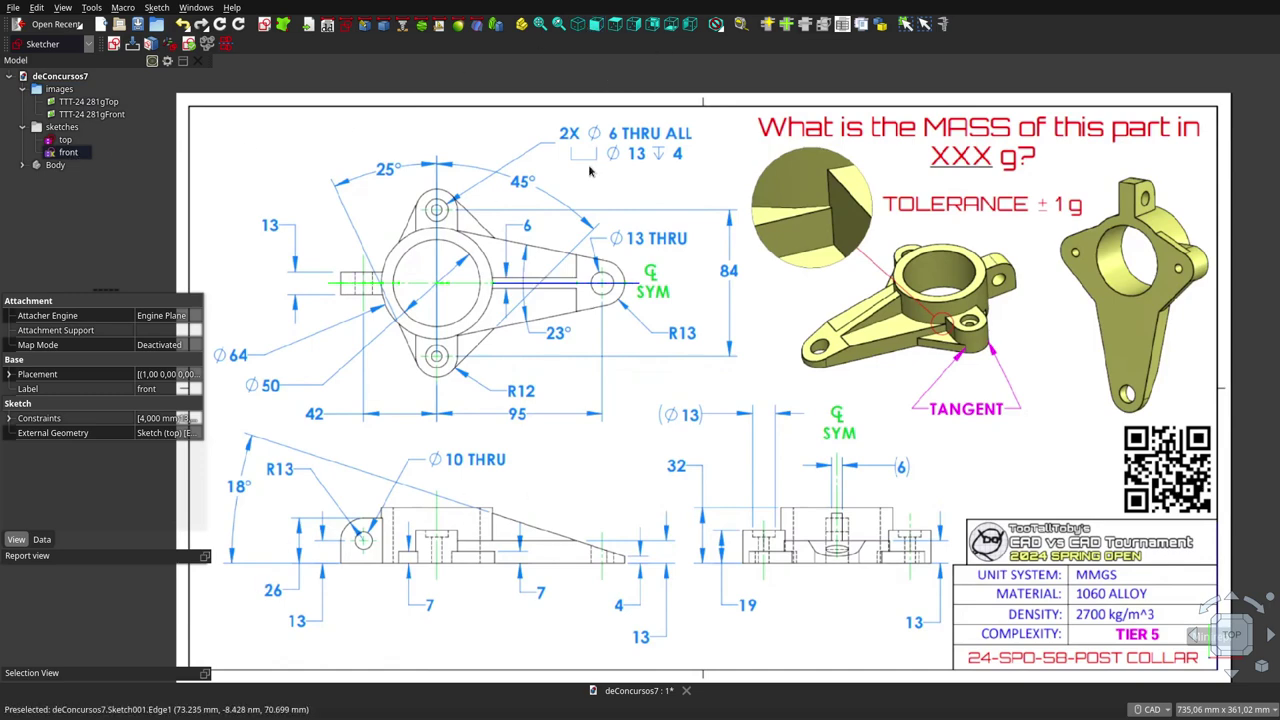
click(596, 25)
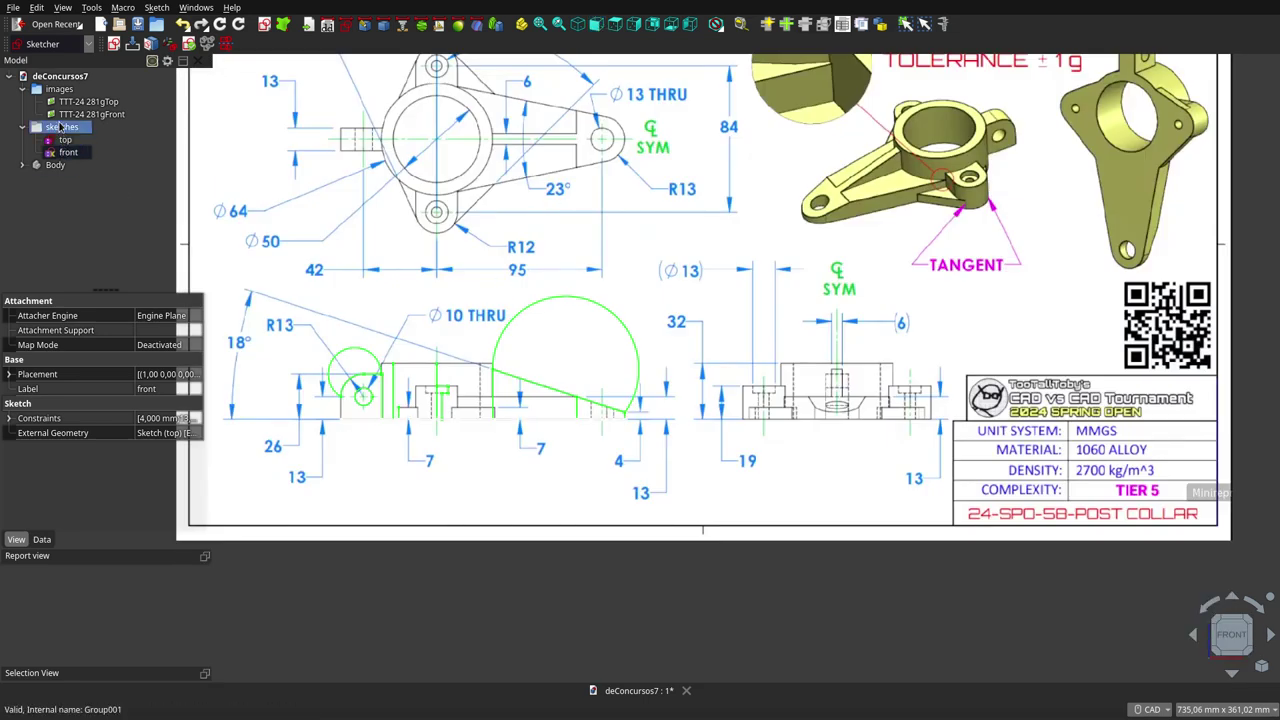
click(59, 90)
key(space)
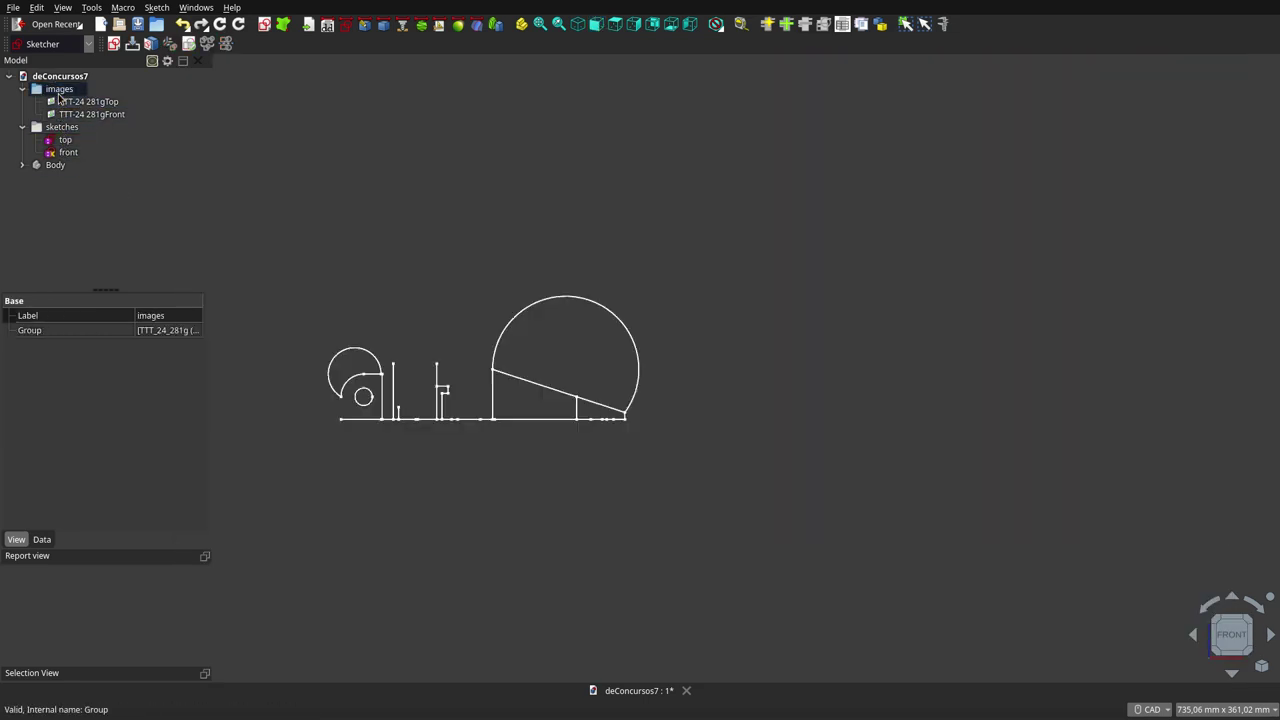
key(space)
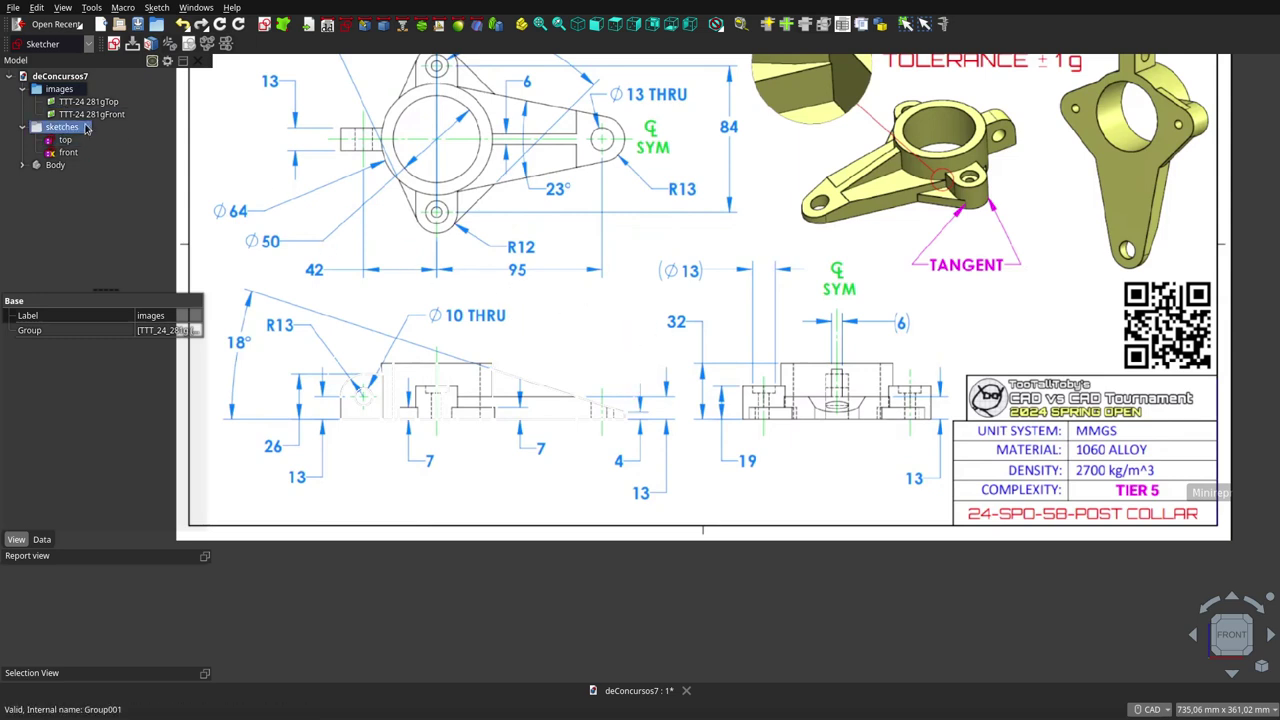
click(66, 101)
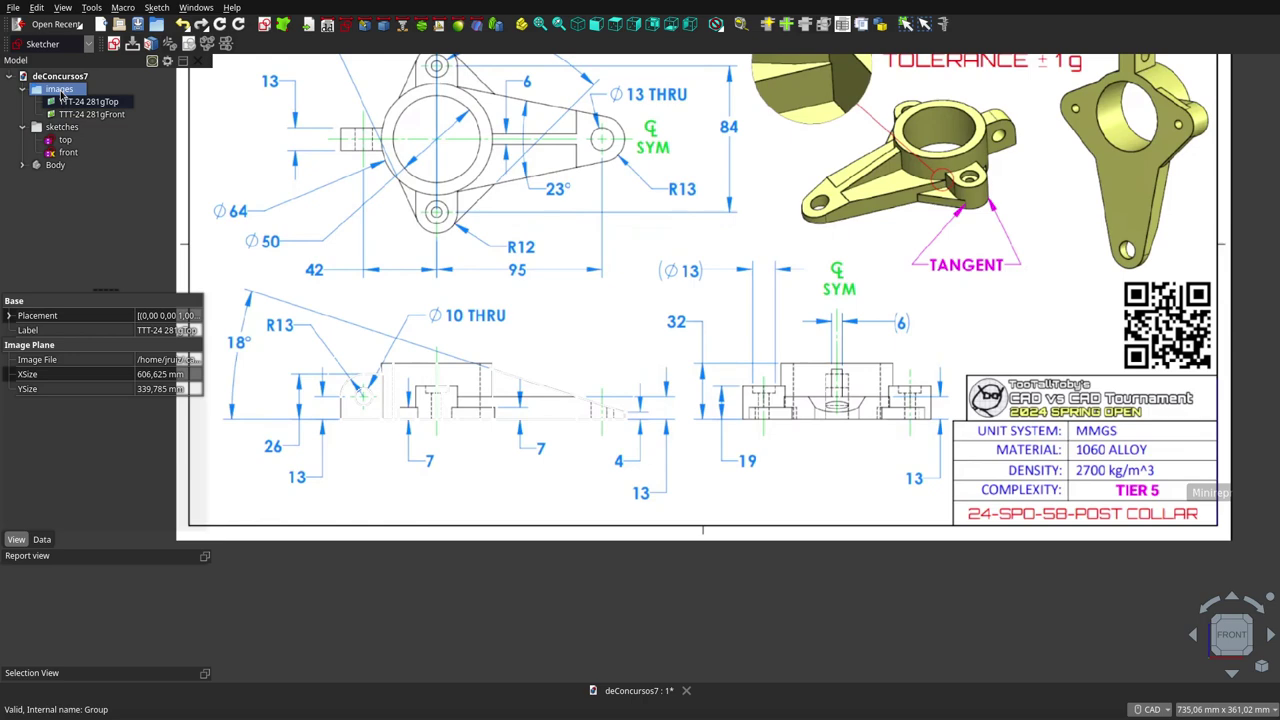
click(60, 90)
key(space)
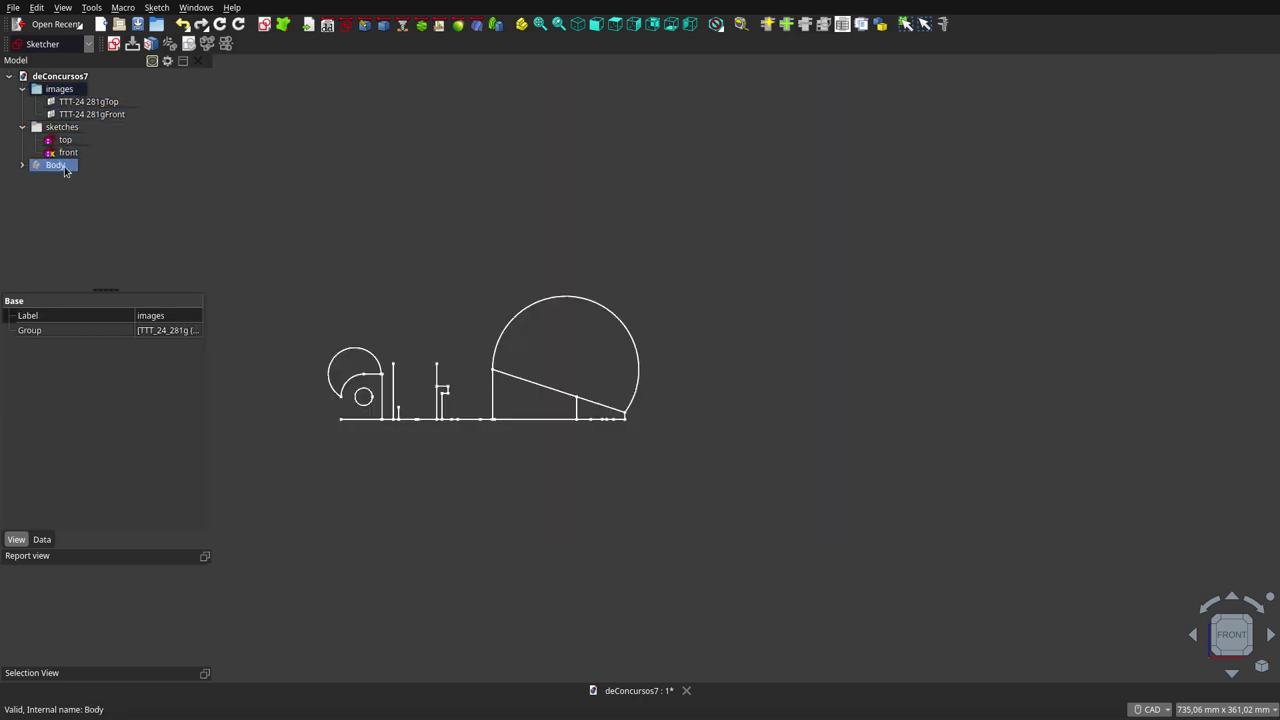
click(23, 165)
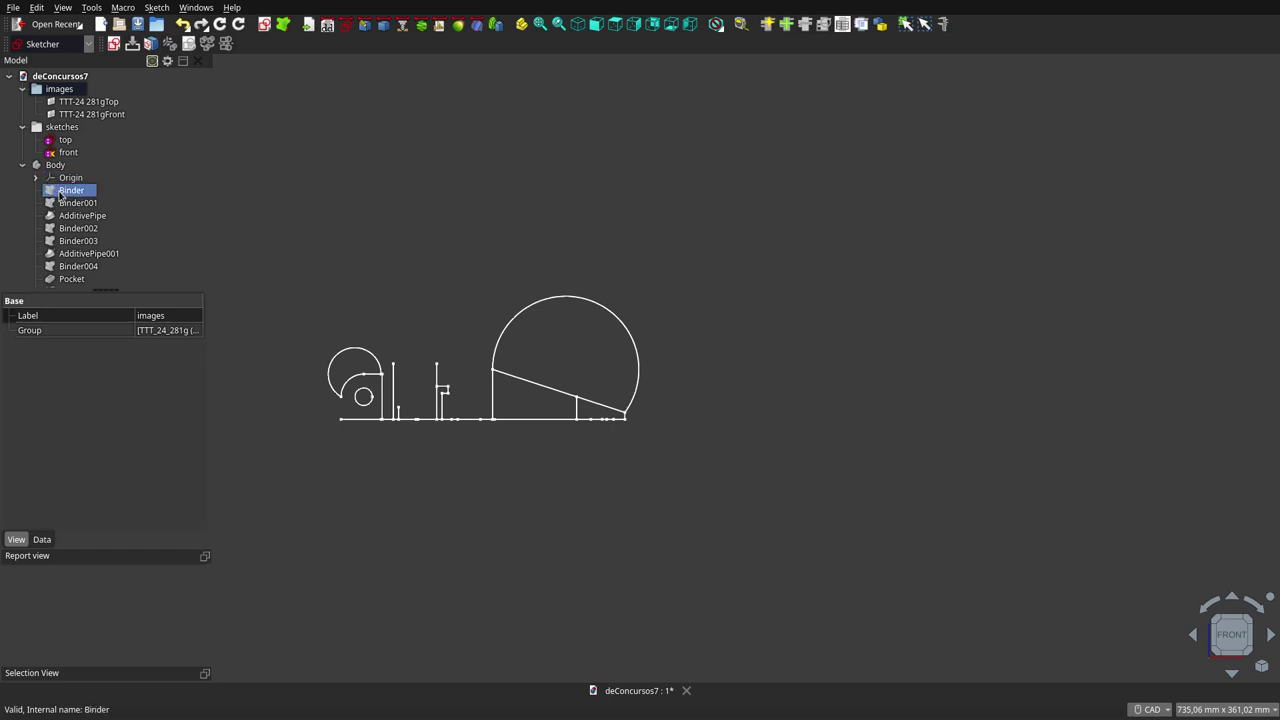
From the top view, check the Body's density, volume and 281,003 g mass
click(60, 193)
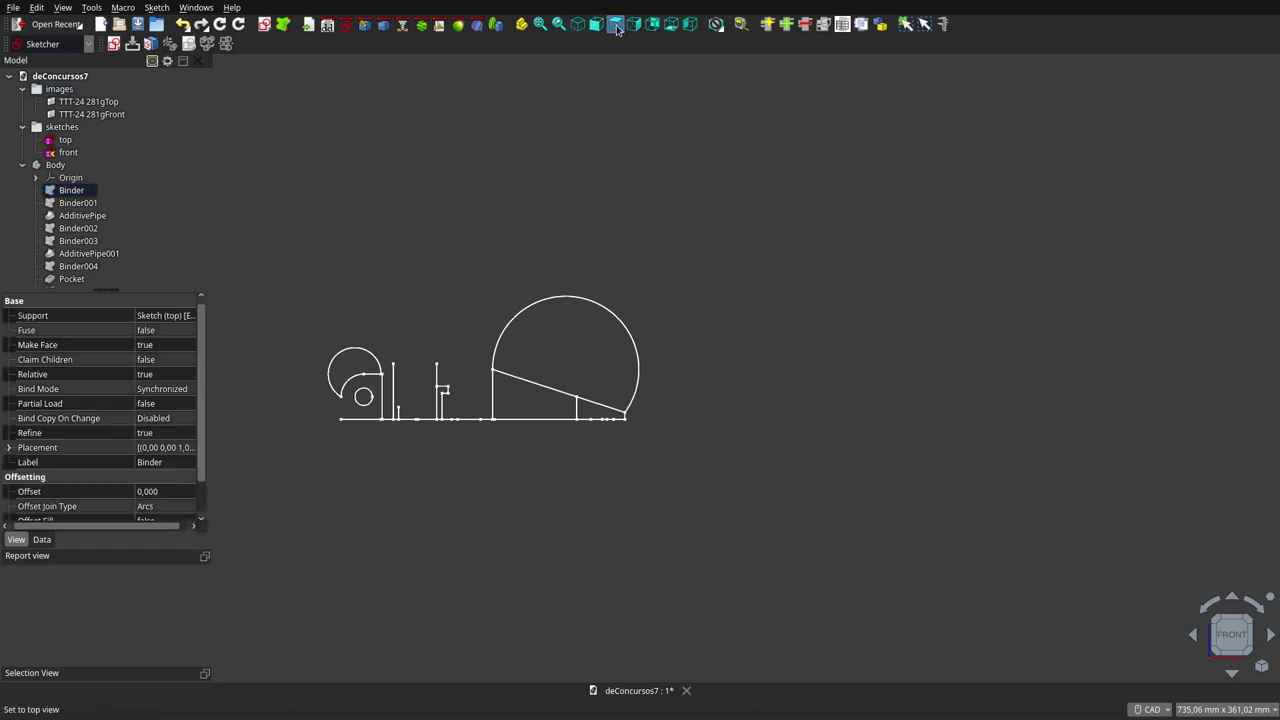
click(616, 25)
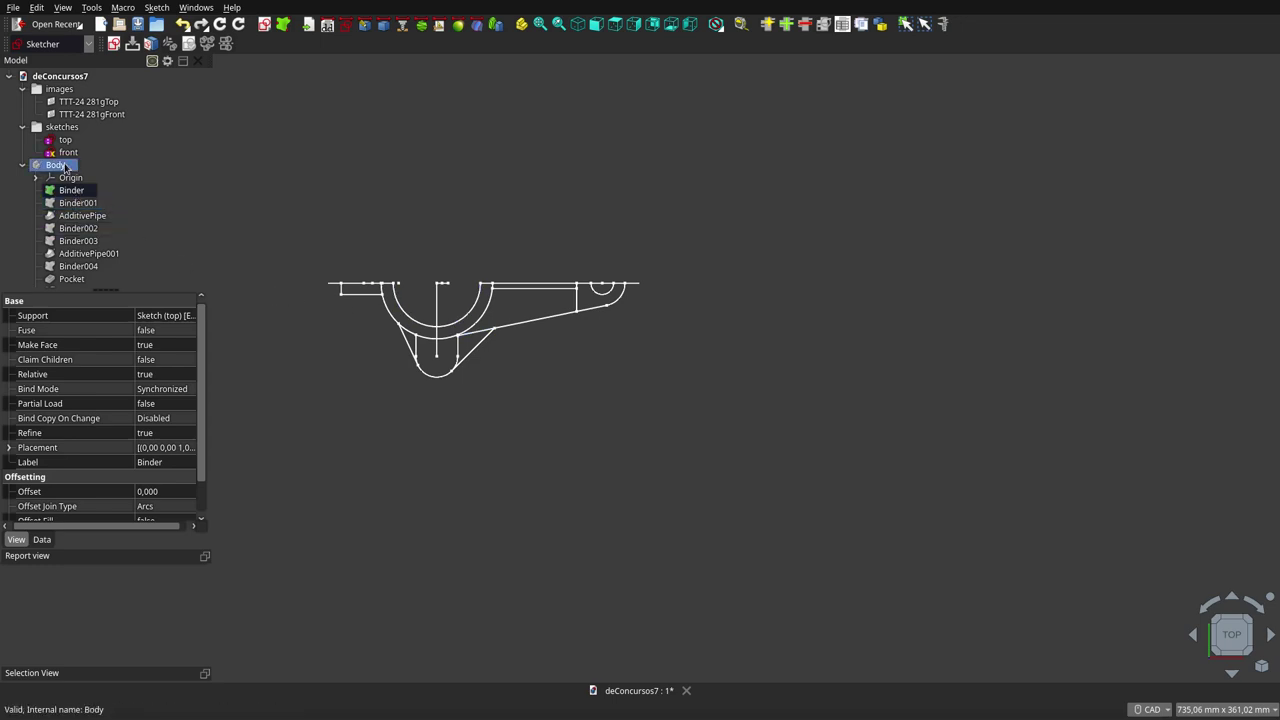
click(77, 218)
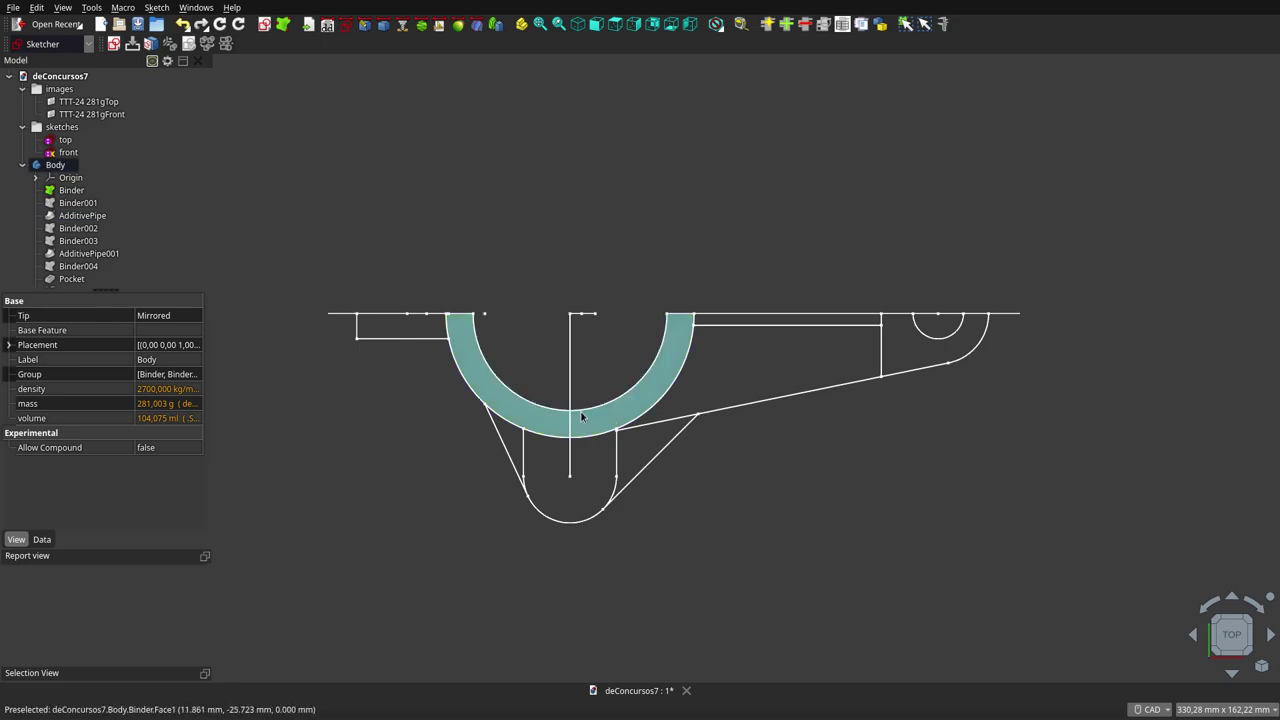
Orbit to a tilted front angle and hide the sketches group, leaving only the binders
click(67, 204)
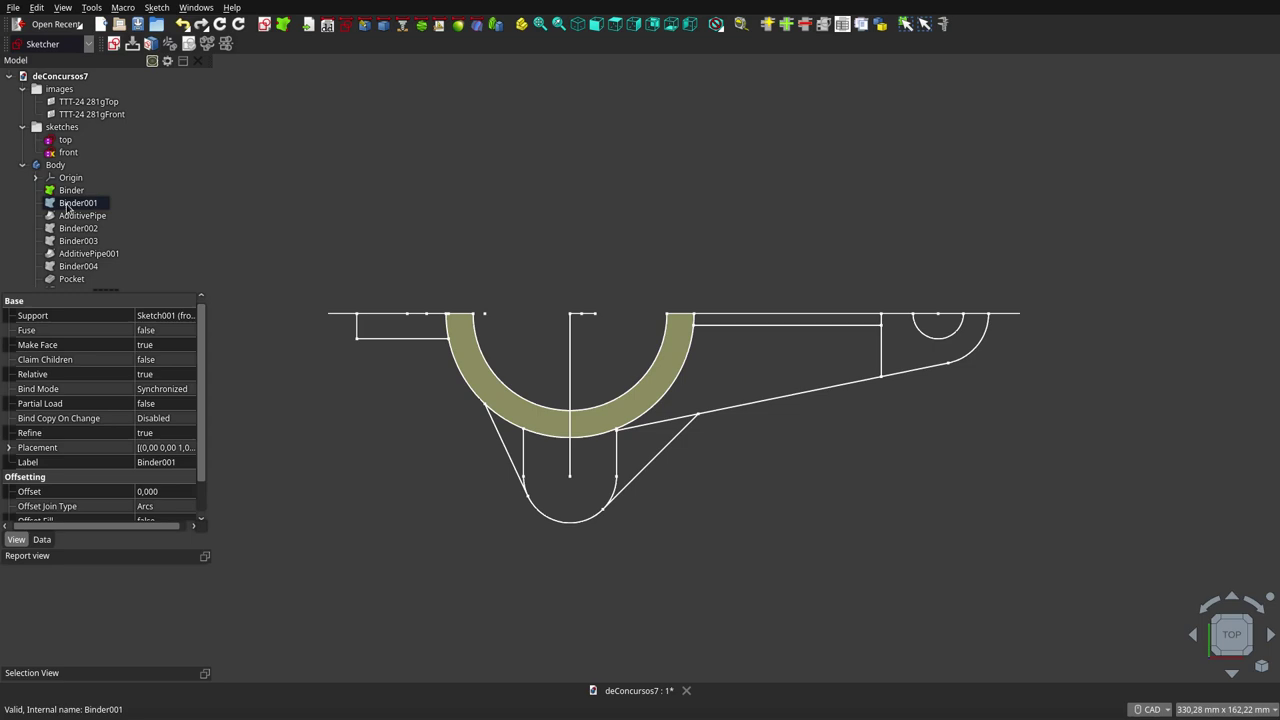
middle_drag(573, 437, 511, 335)
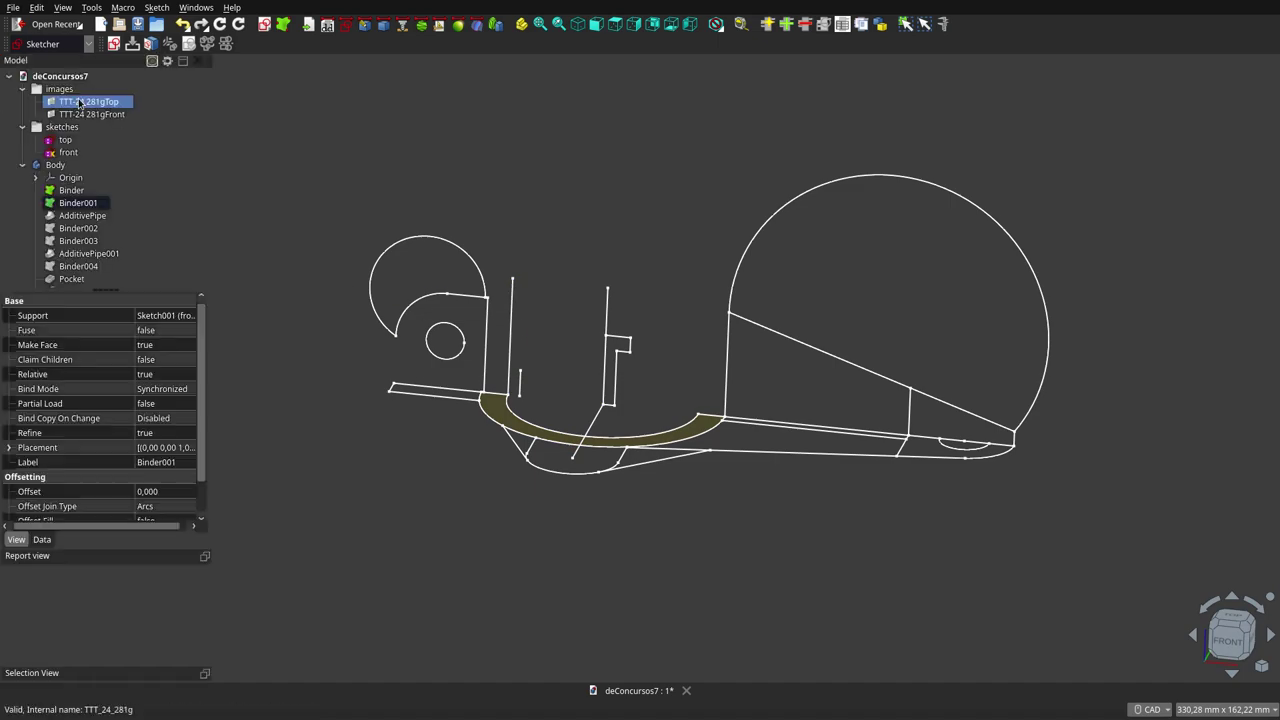
click(62, 127)
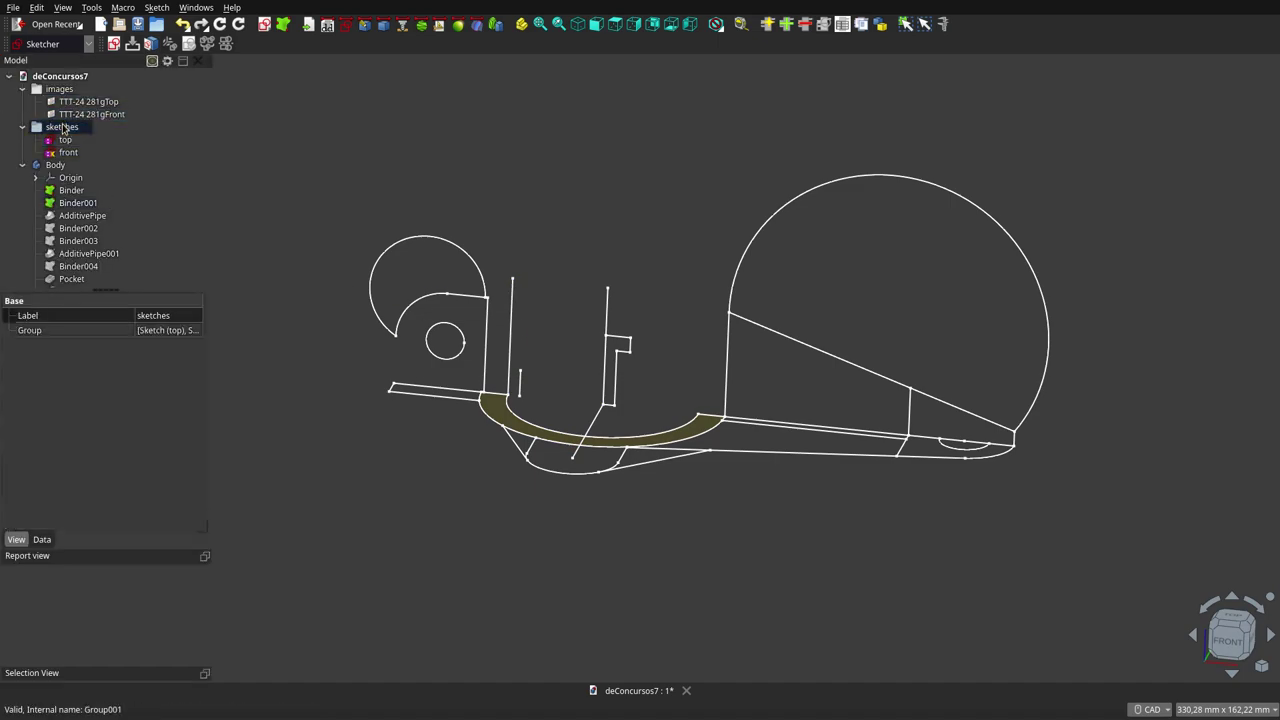
key(space)
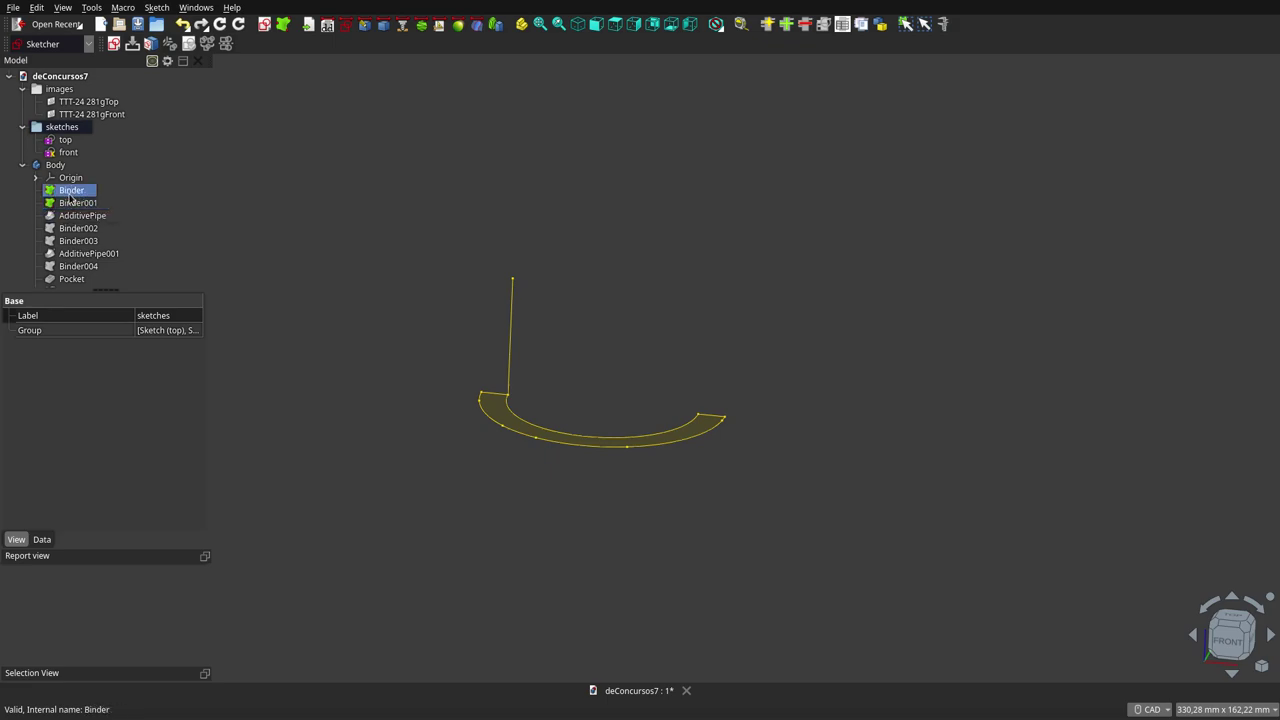
Show the AdditivePipe collar sweep solid built from its Binder features
click(74, 191)
shift+click(74, 215)
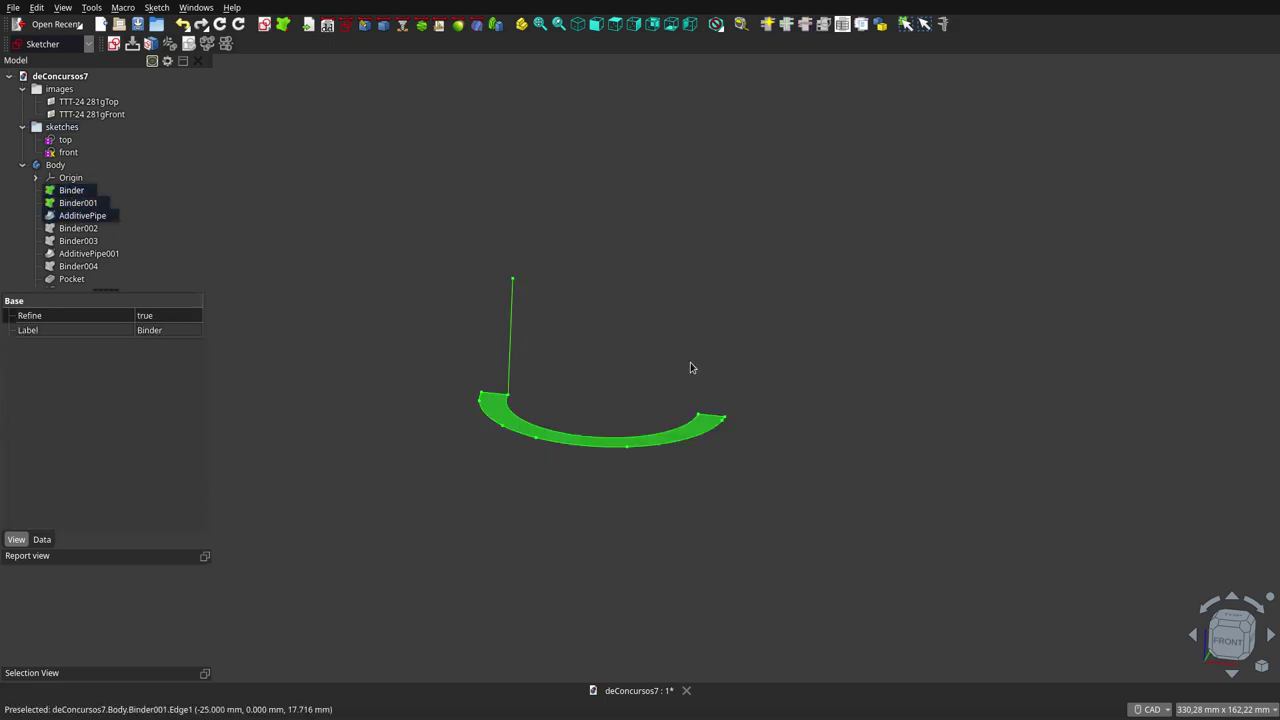
key(space)
click(598, 481)
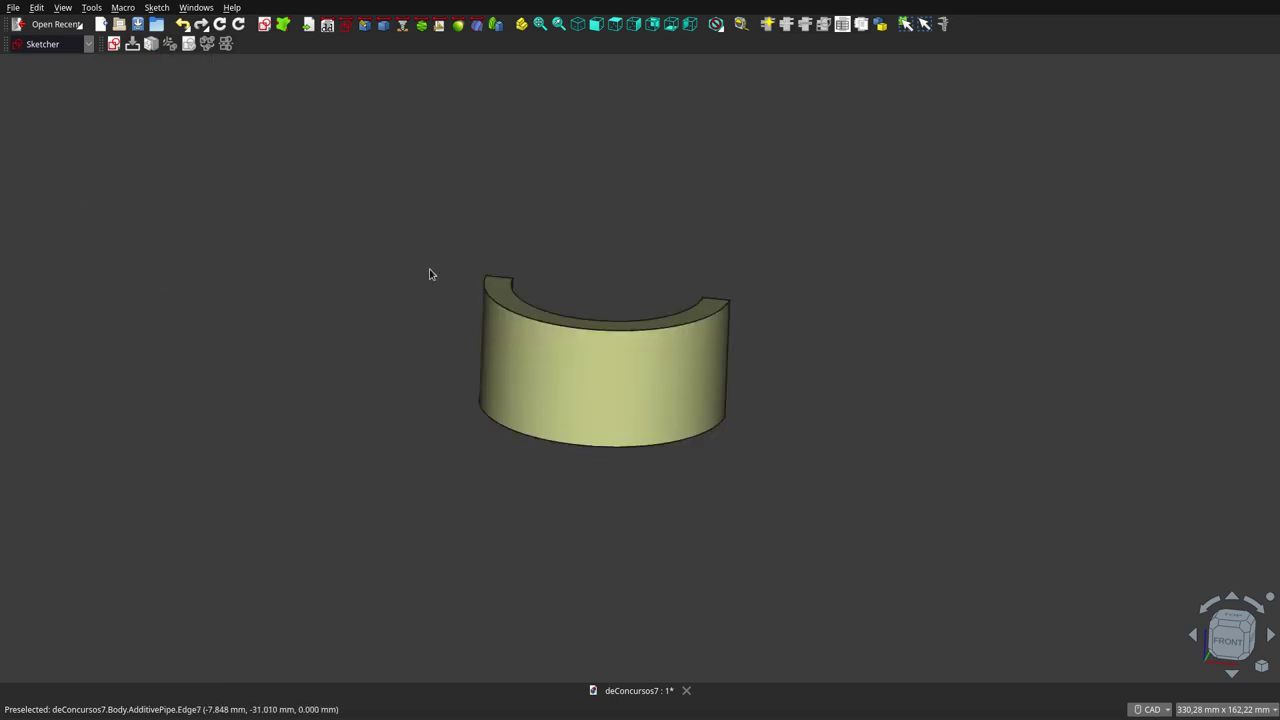
key(ctrl+0)
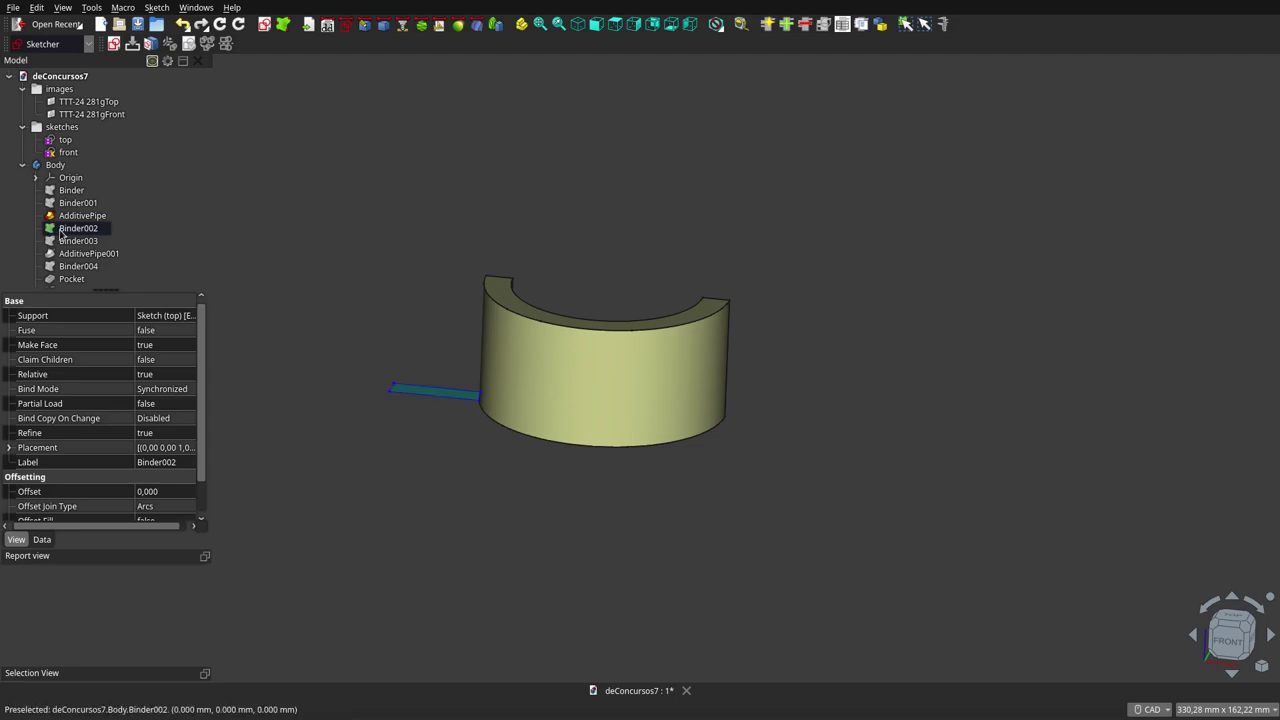
Display the Binder002–AdditivePipe001 tab sweep at the collar's end
click(63, 241)
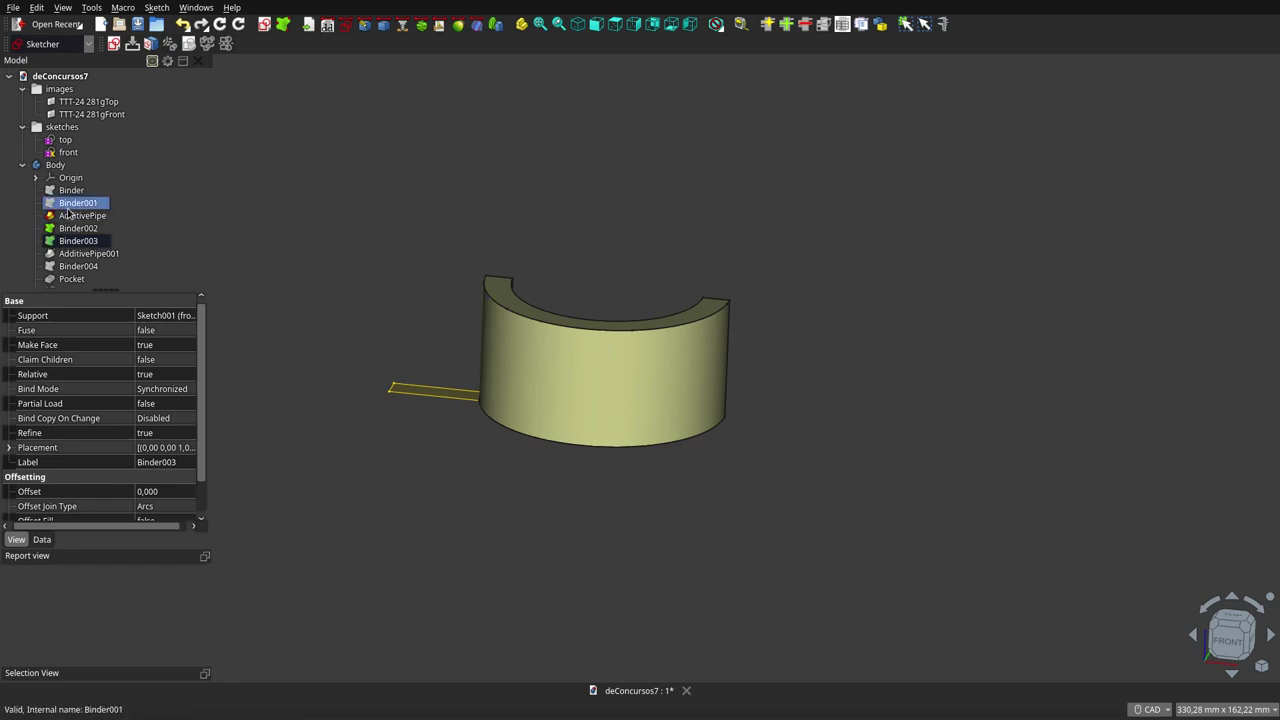
click(70, 215)
key(space)
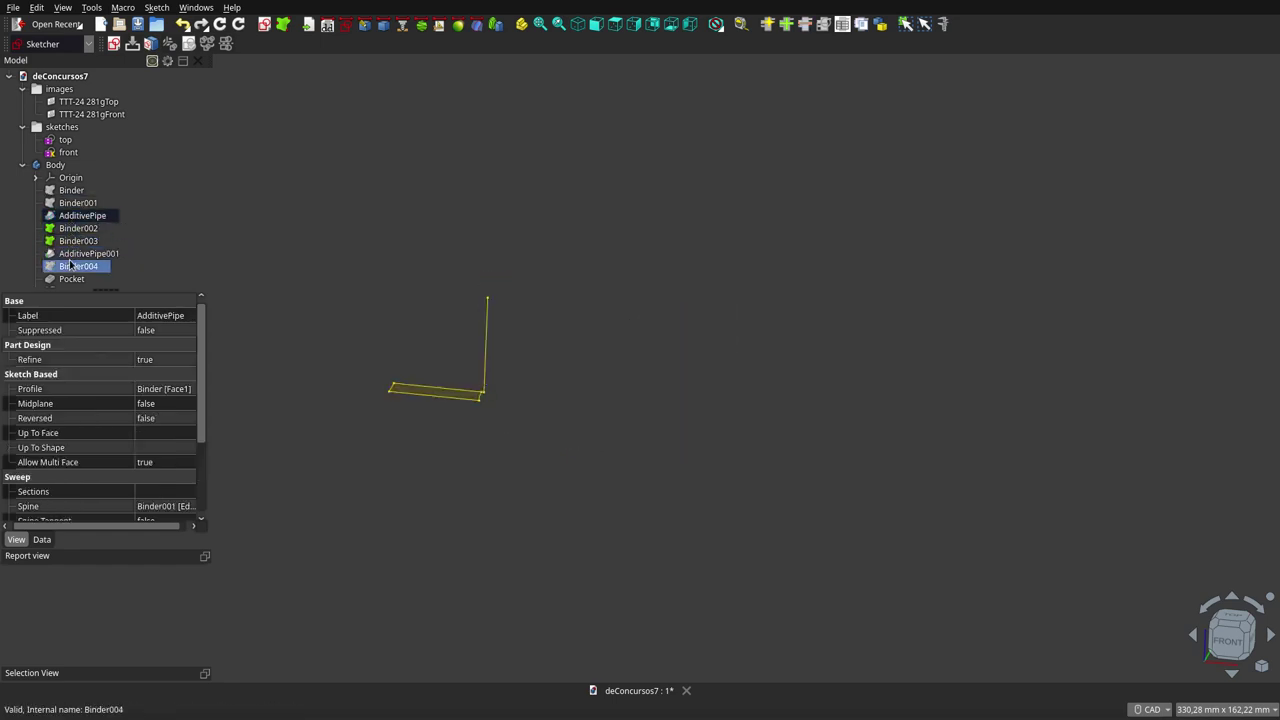
click(63, 229)
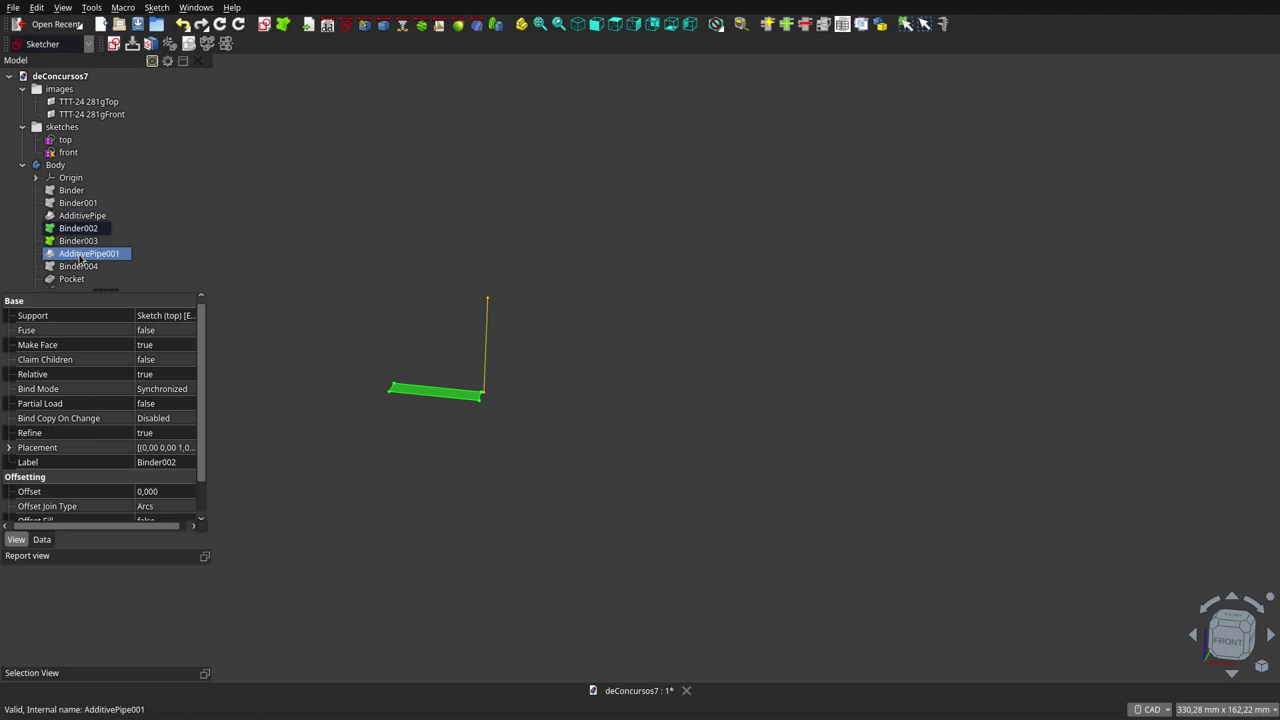
shift+click(82, 253)
key(space)
click(457, 440)
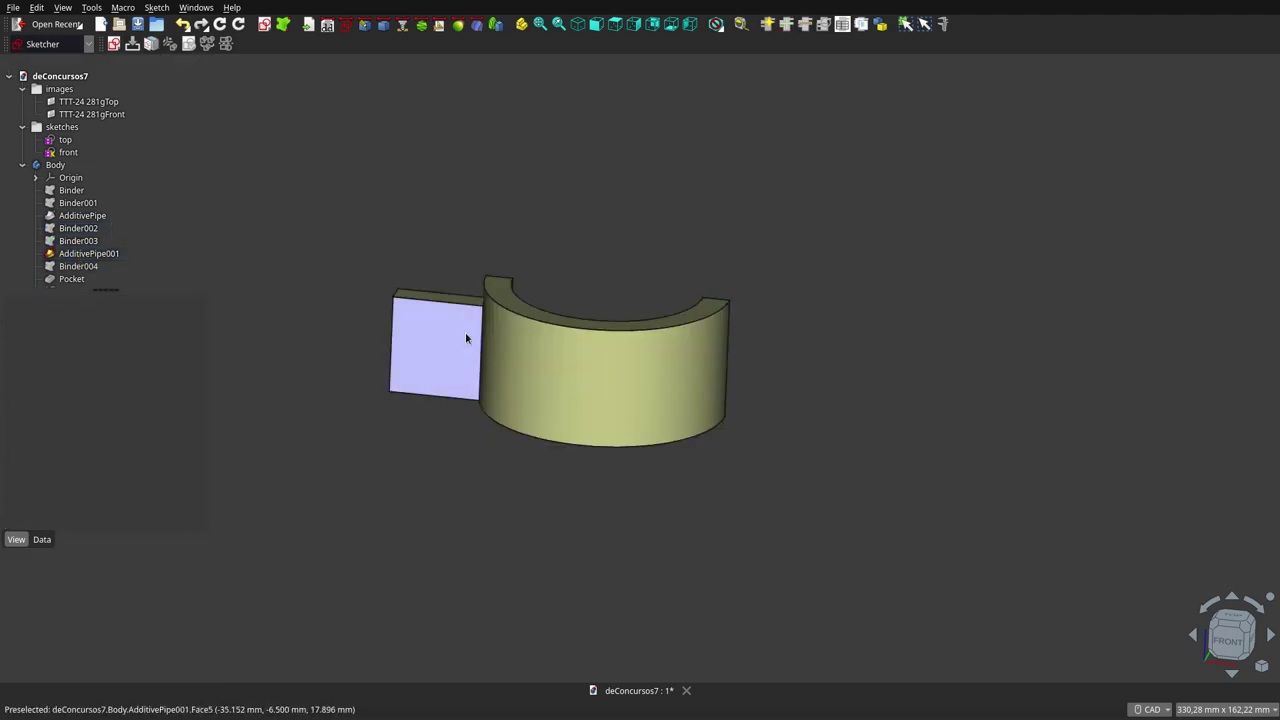
Select the collar sweep, then the top reference drawing in the tree
click(86, 215)
scroll(87, 213, down, 1)
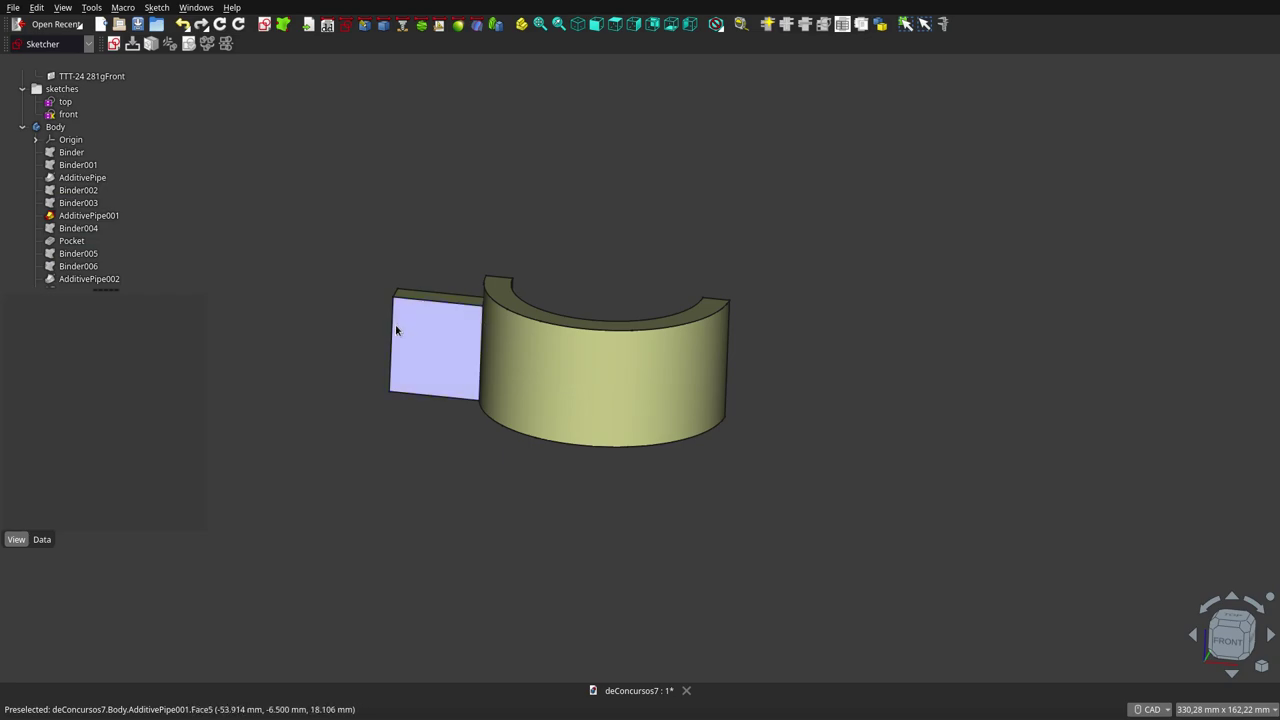
scroll(95, 104, up, 3)
click(95, 104)
Show the front reference drawing, then hide the reference images group
click(95, 114)
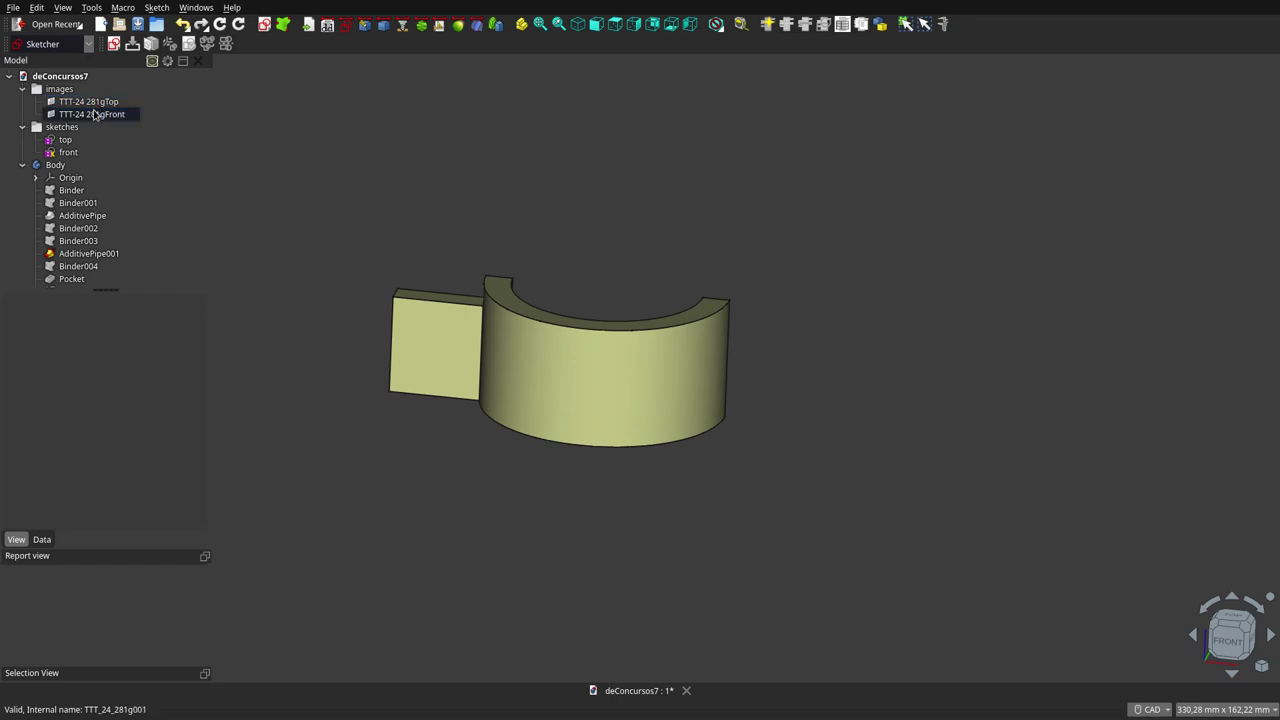
key(space)
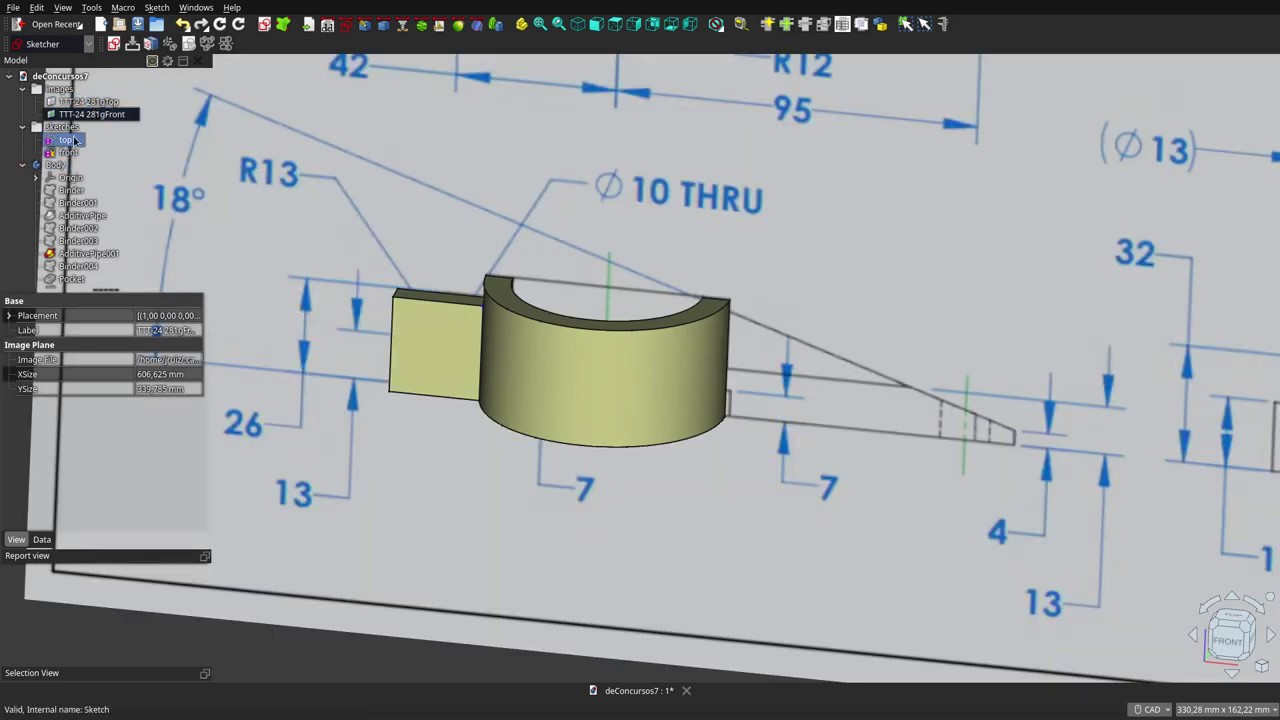
click(88, 253)
key(space)
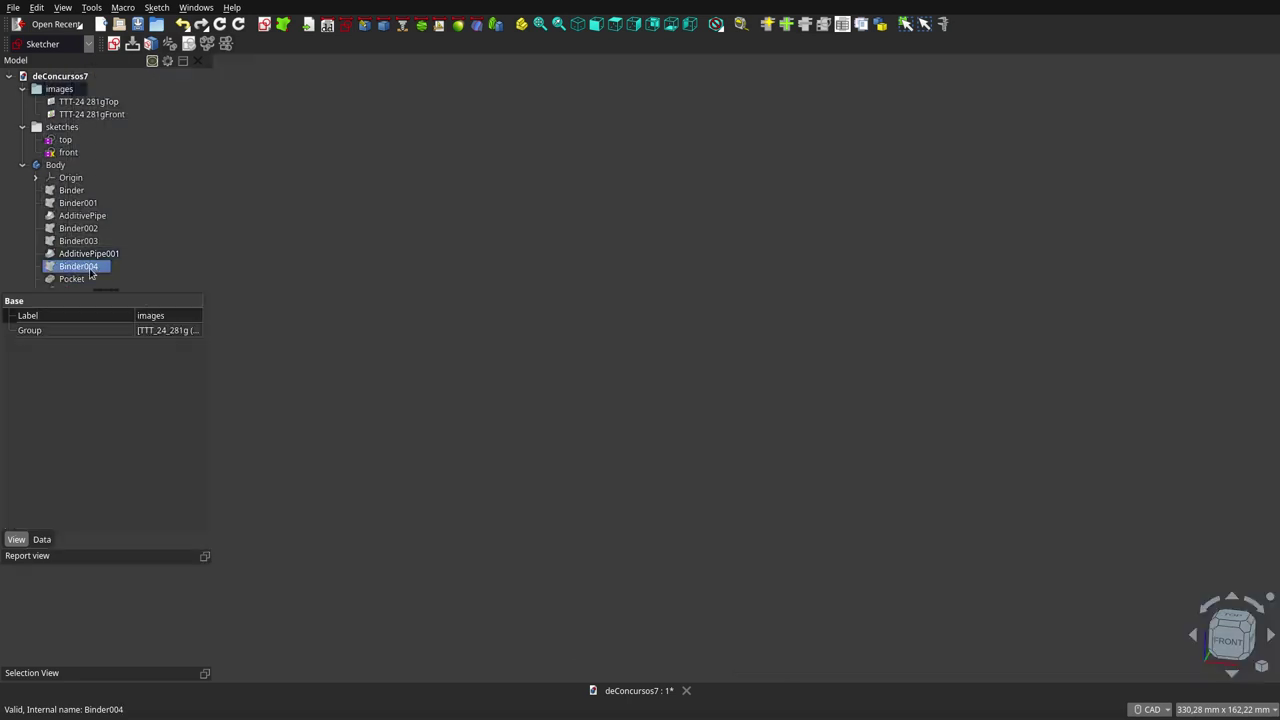
Show Binder004's crescent-and-circle profile and the Pocket that rounds the tab and cuts its hole
click(89, 266)
key(space)
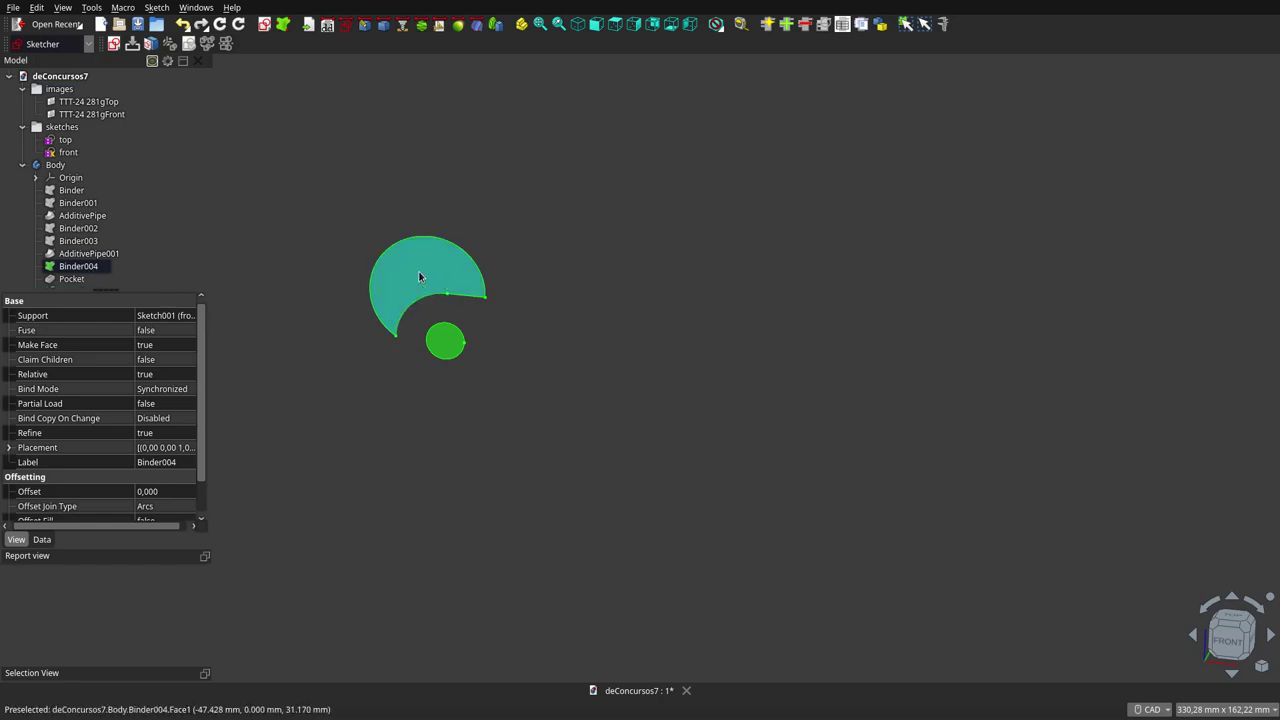
scroll(85, 255, down, 1)
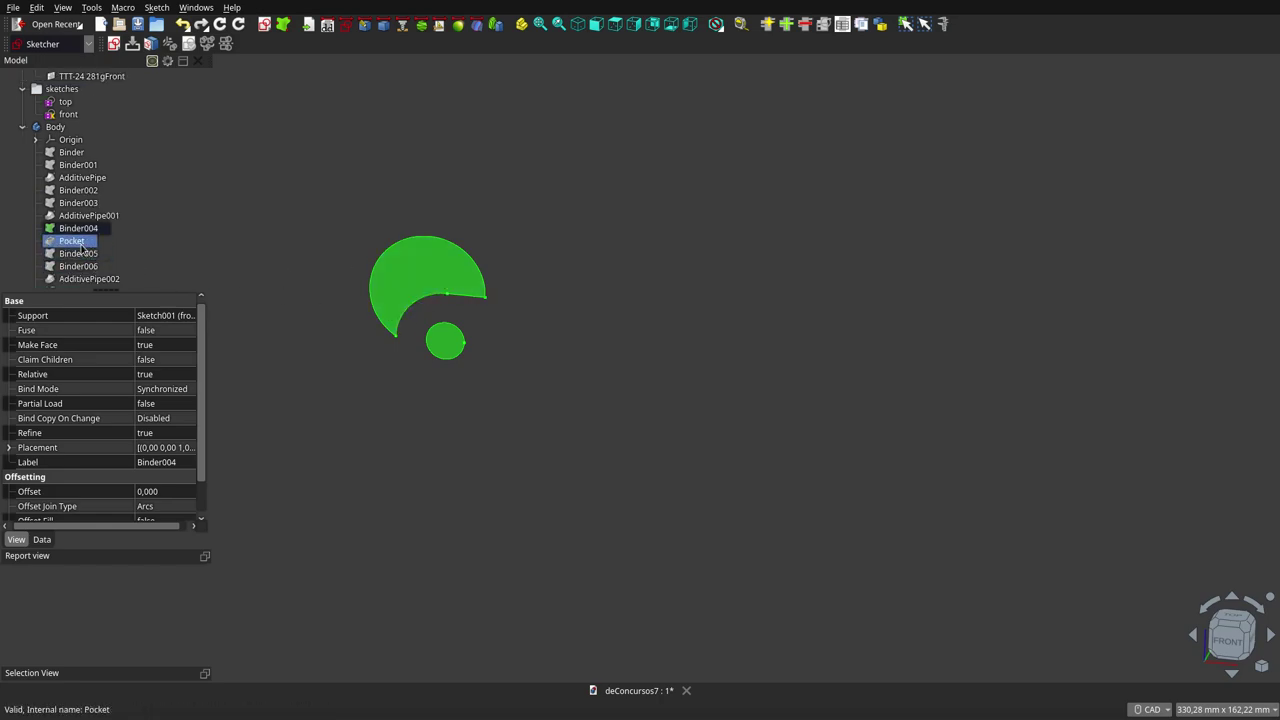
click(82, 242)
key(space)
click(366, 460)
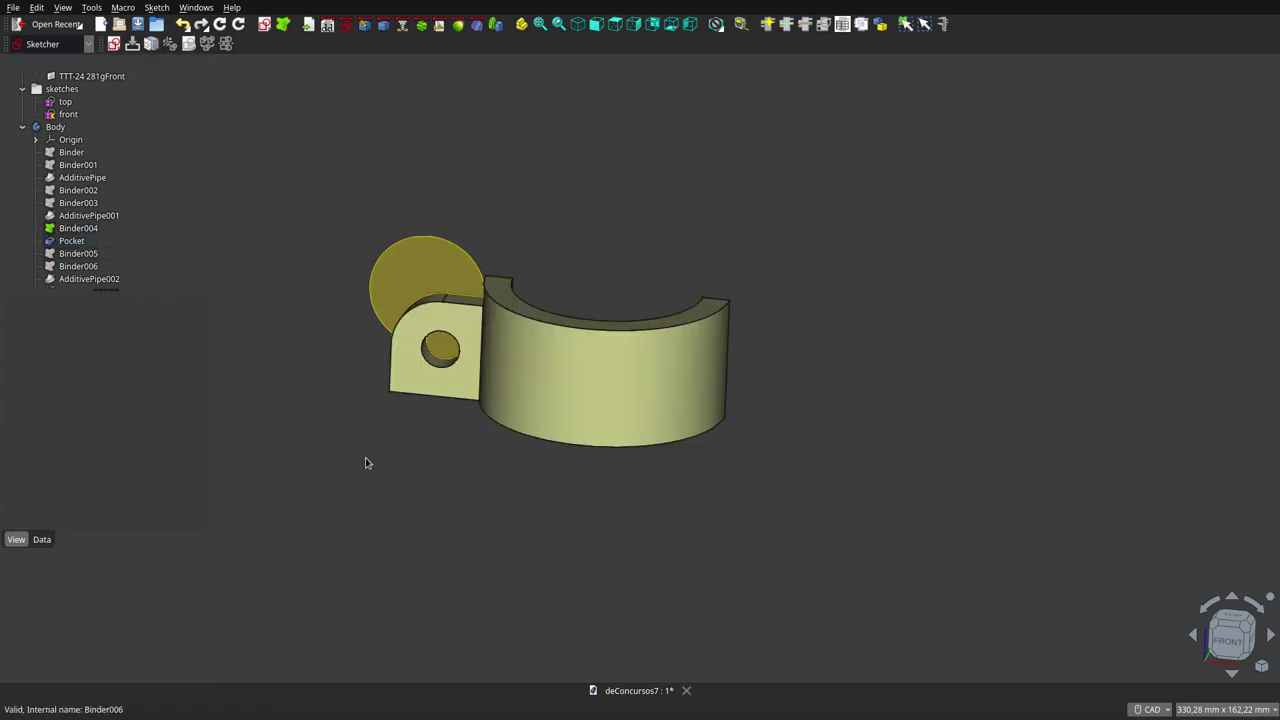
Show Binder005's straight path line for the right plate and select Binder006's profile
scroll(95, 245, down, 1)
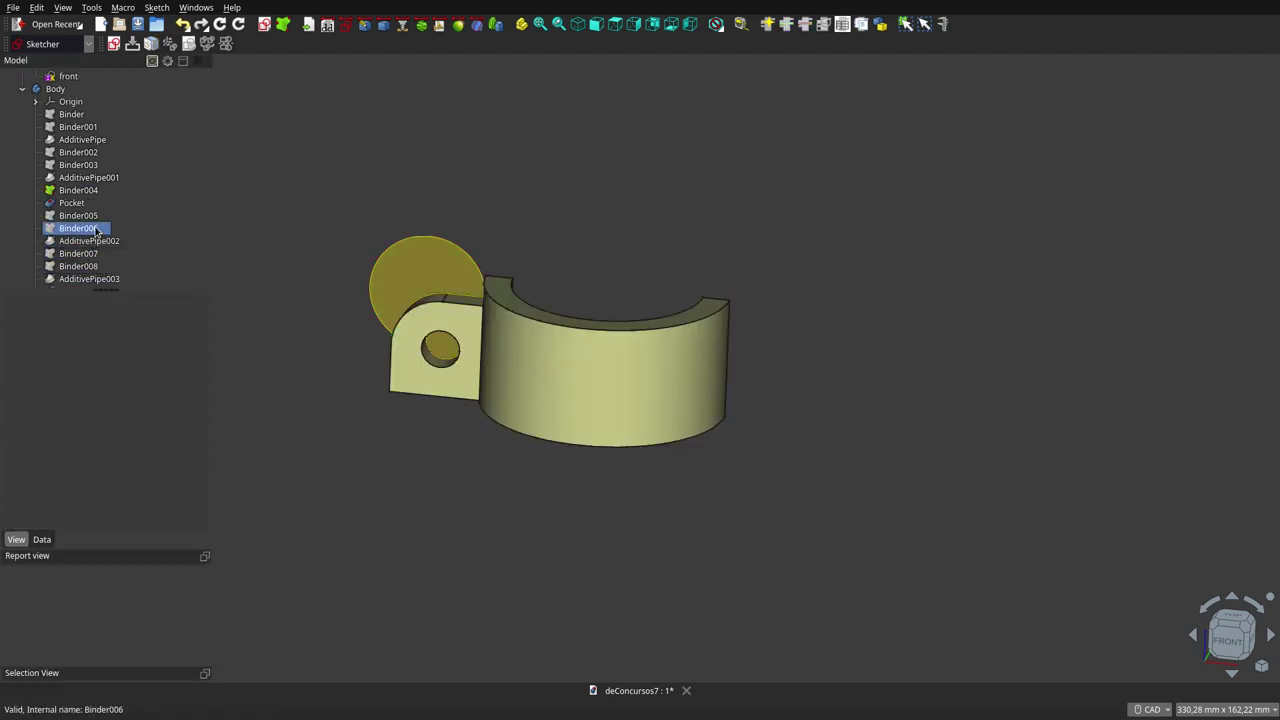
click(91, 218)
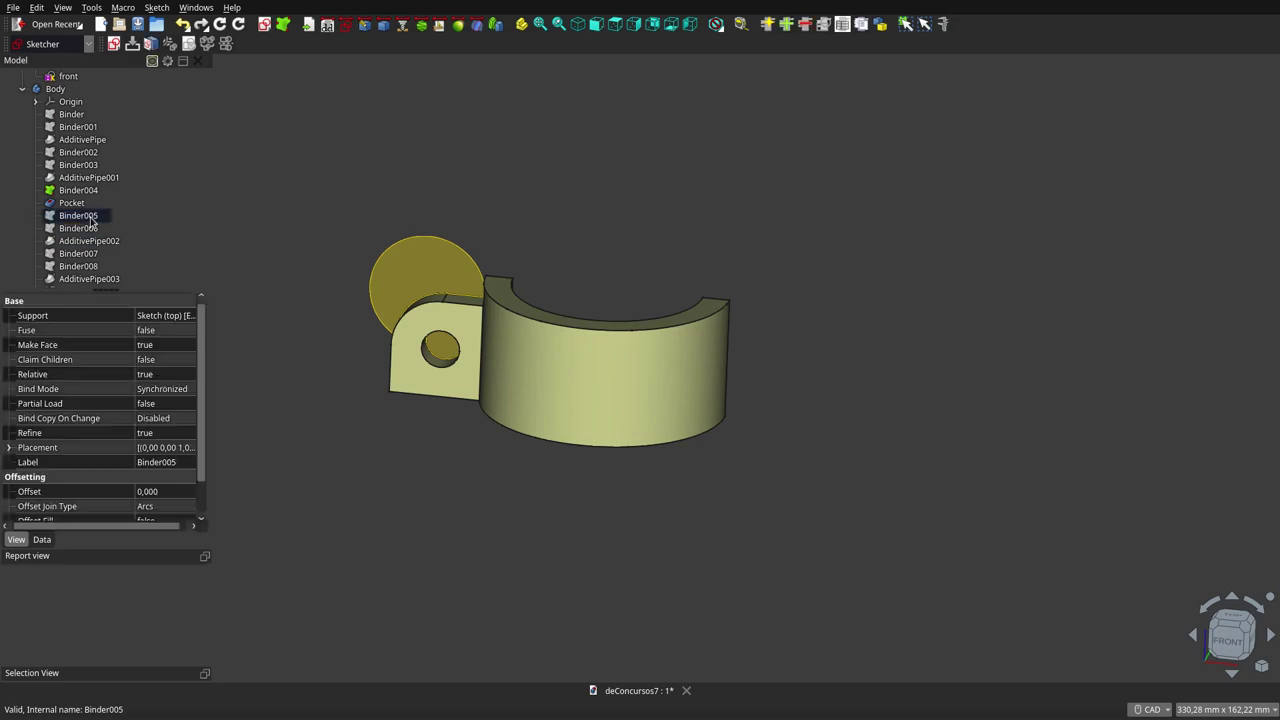
key(space)
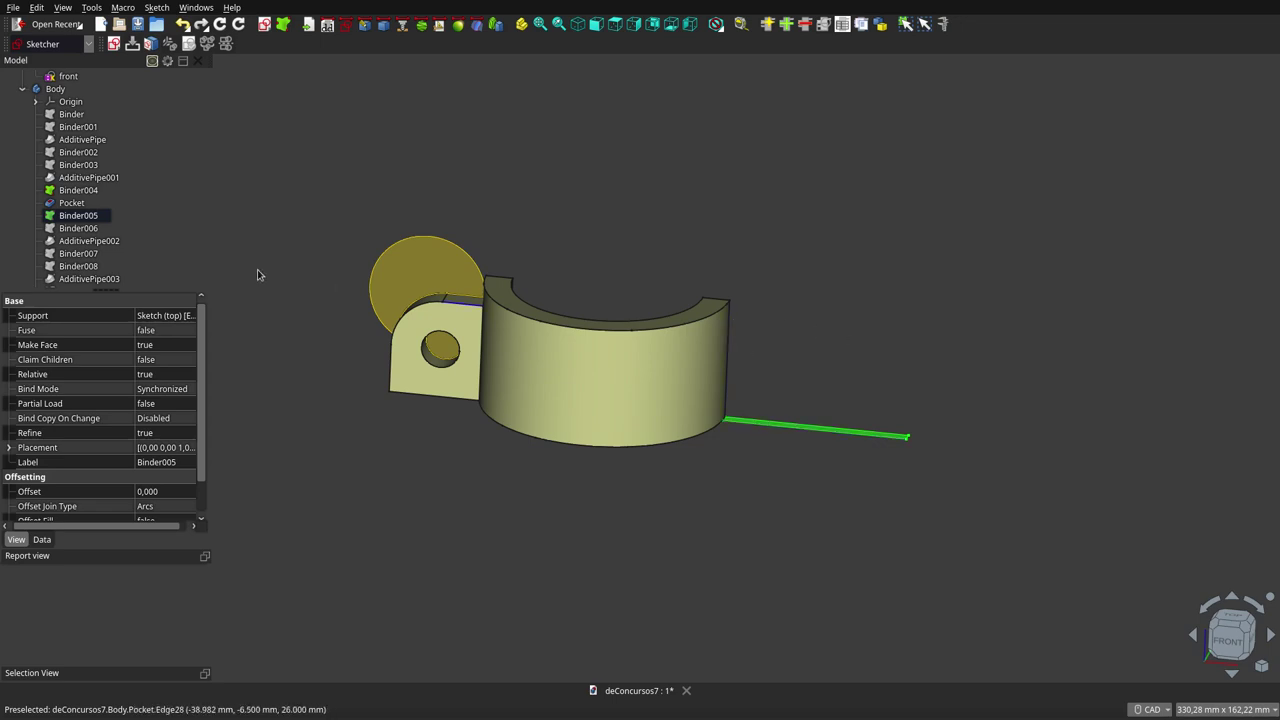
click(82, 229)
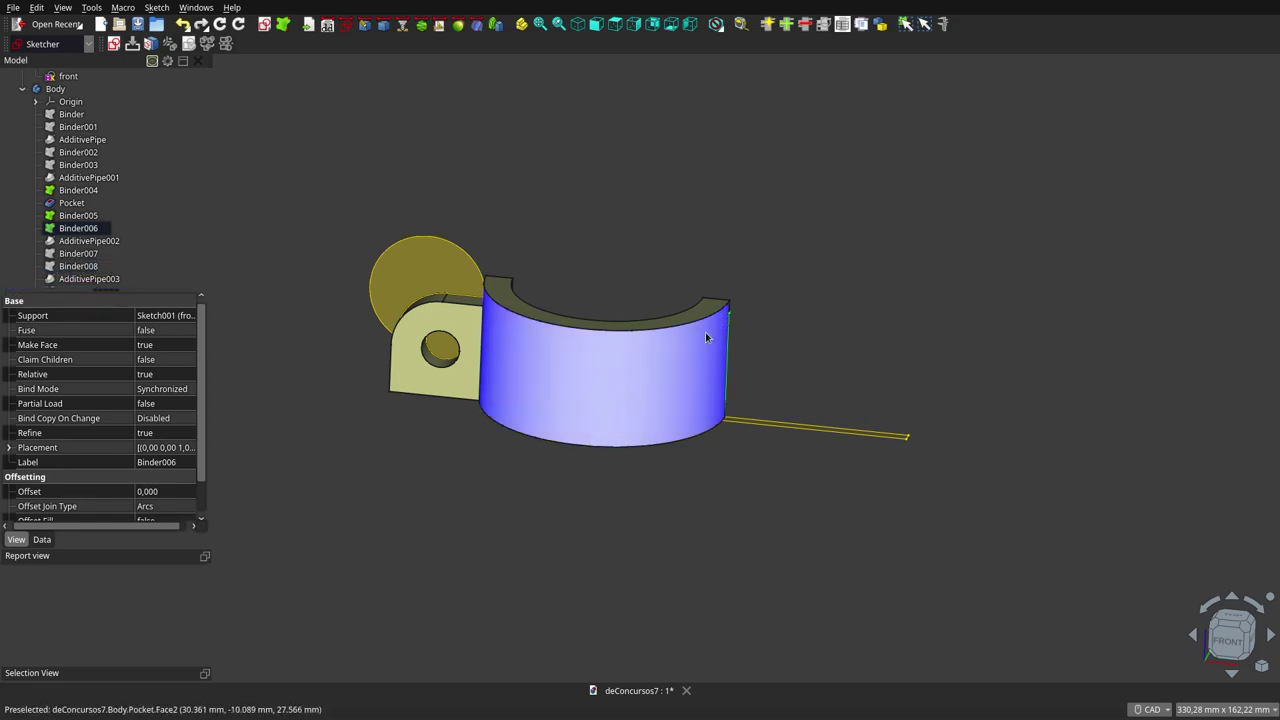
Show the AdditivePipe002 upright right plate and hide the leftover yellow disc
click(76, 242)
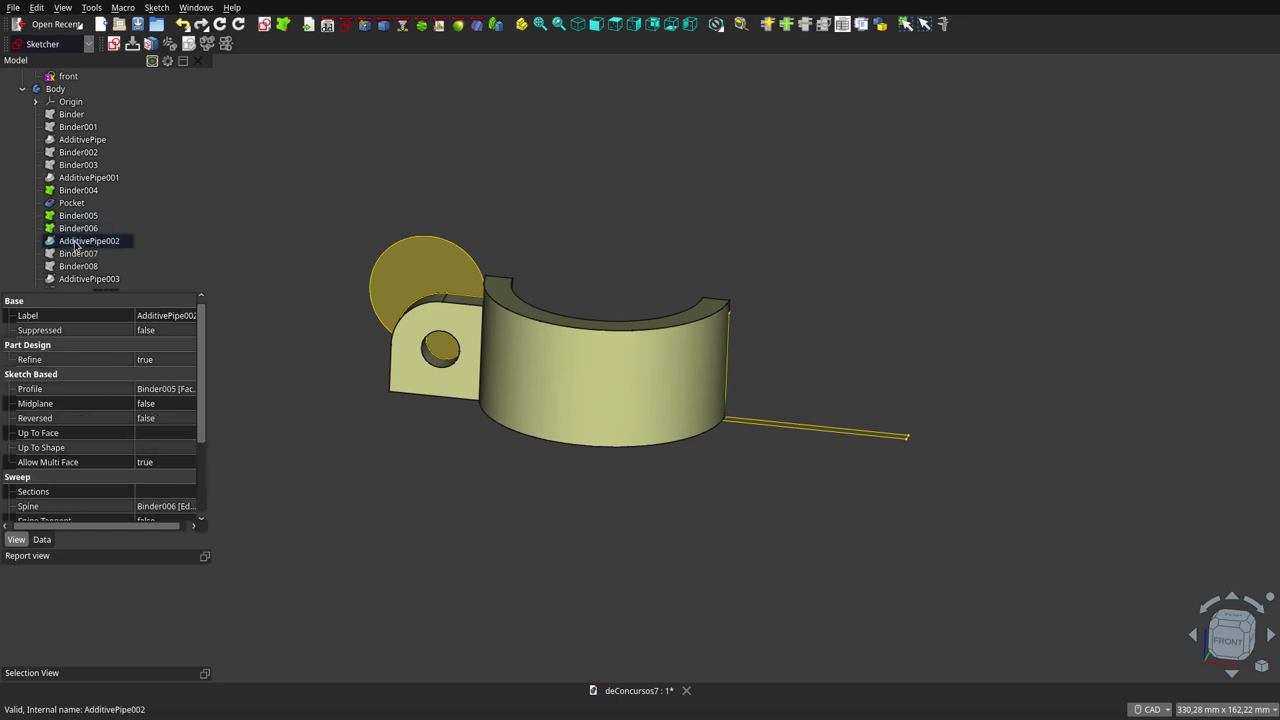
double_click(76, 242)
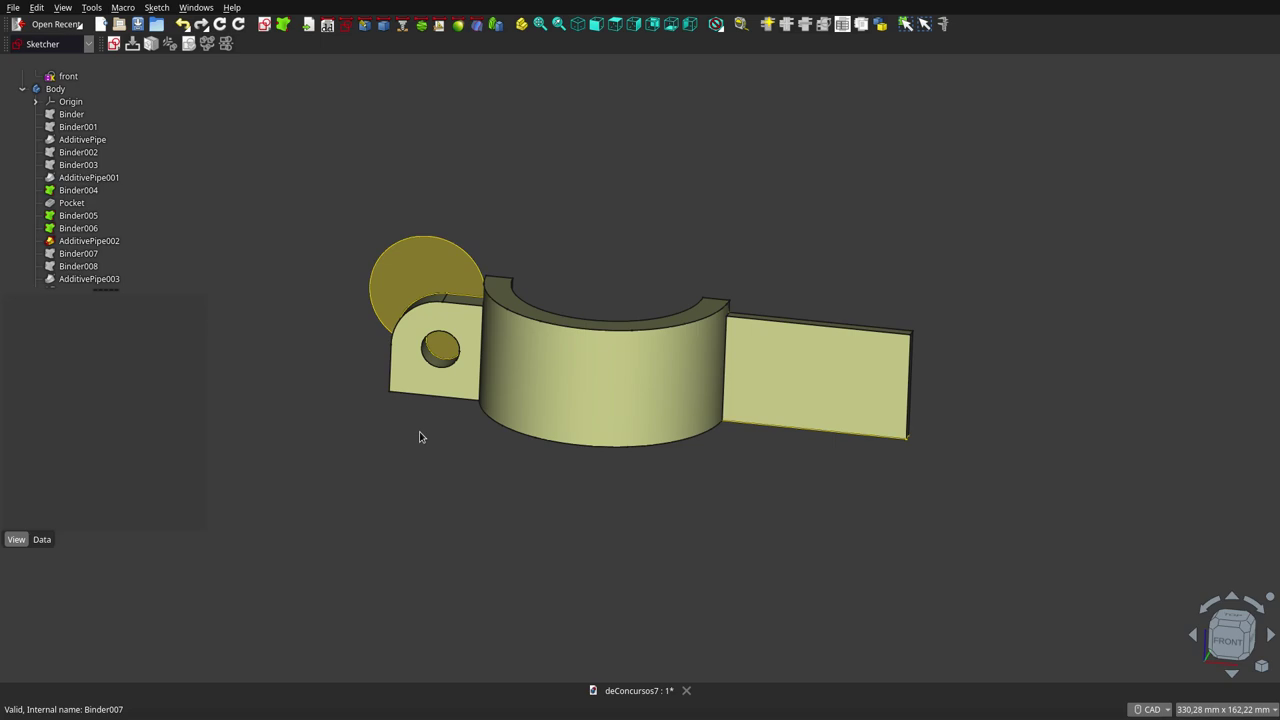
key(space)
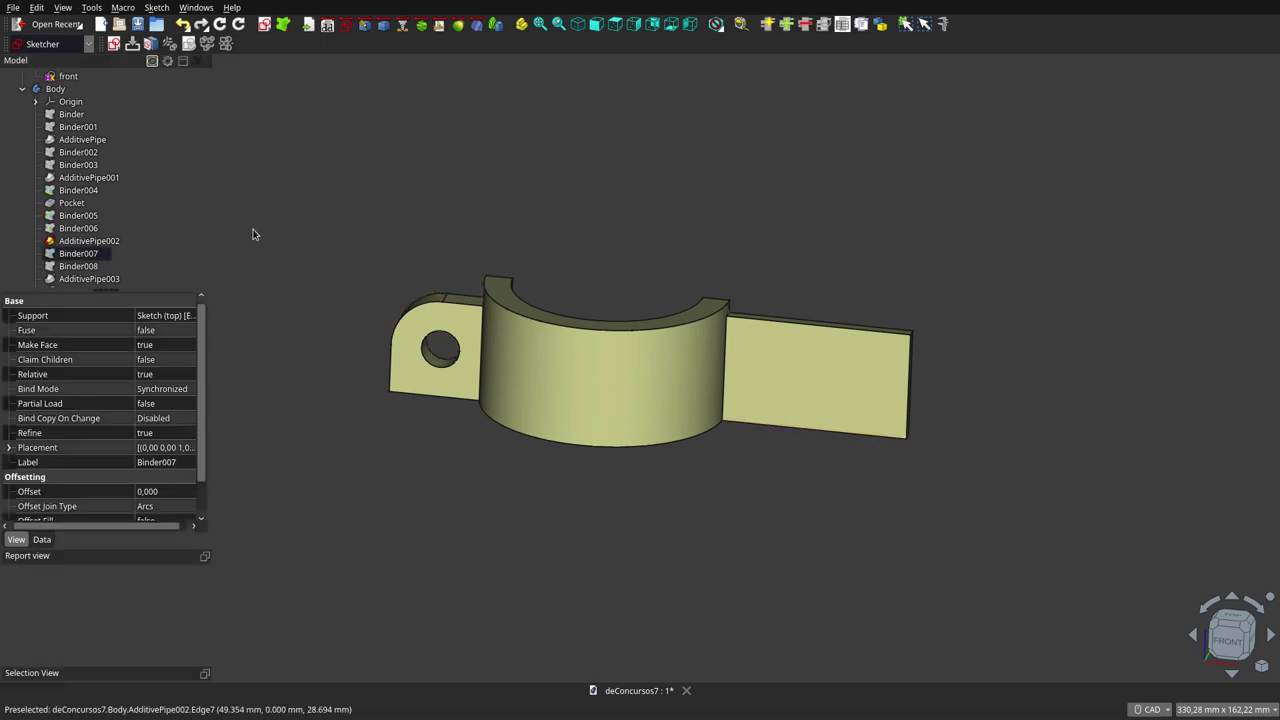
Show the AdditivePipe003 foot sweep with its notched end, hiding Binder007 and Binder008
key(space)
click(78, 254)
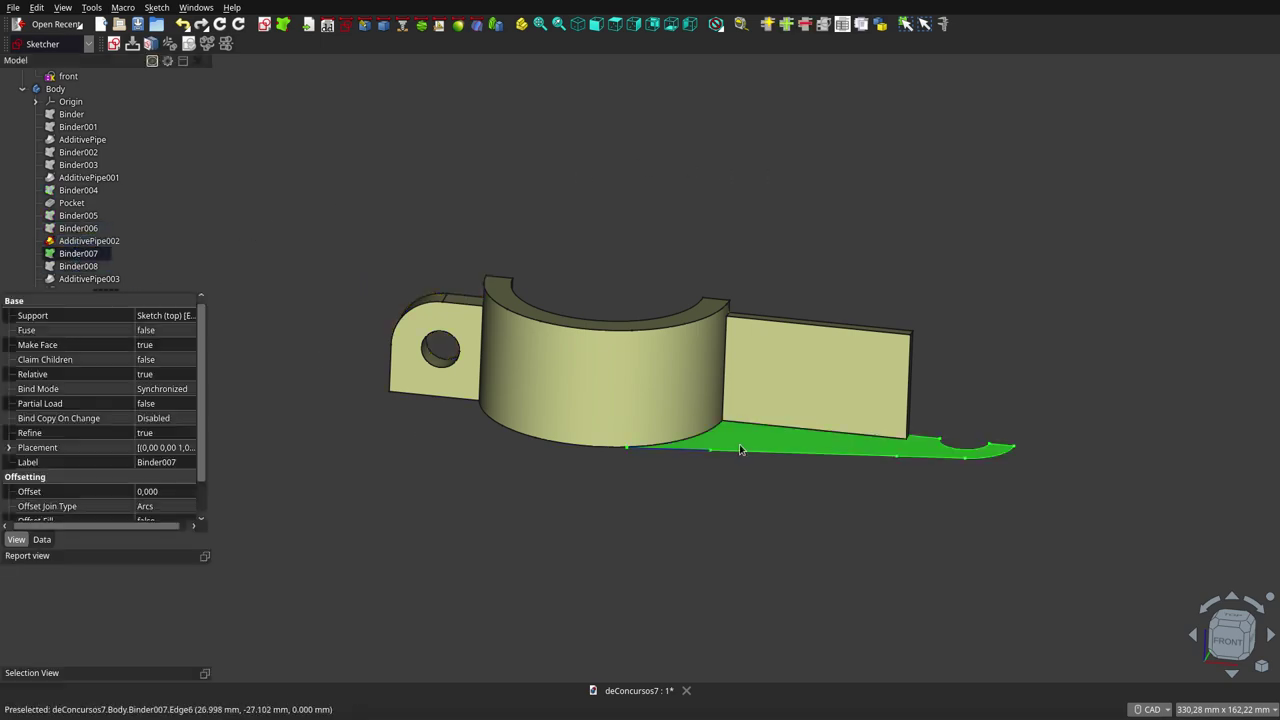
ctrl+click(78, 266)
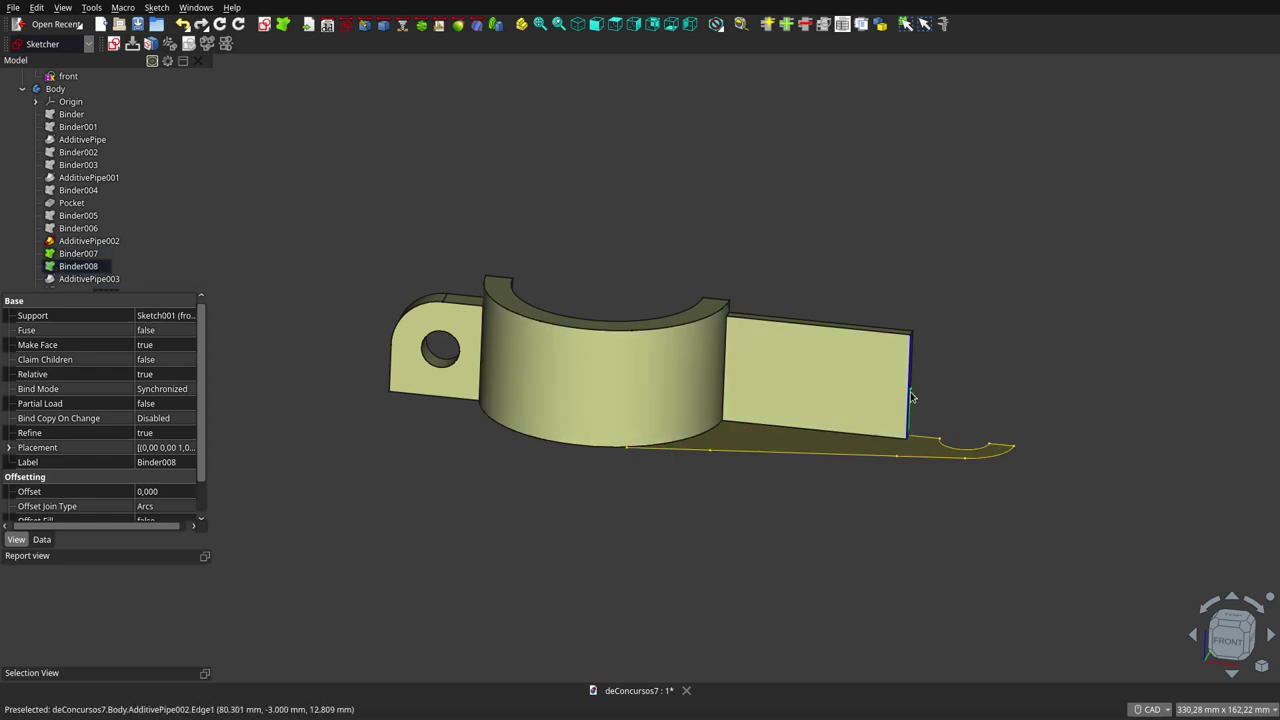
ctrl+click(78, 253)
ctrl+click(78, 266)
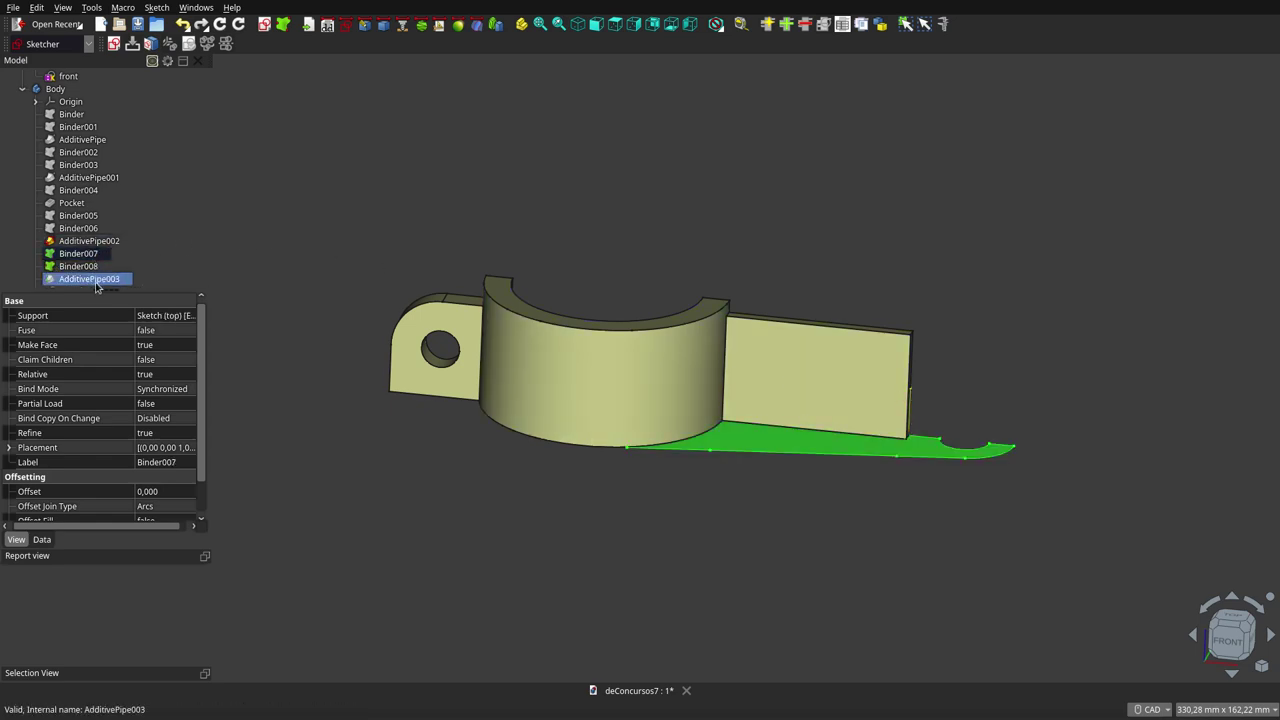
ctrl+click(90, 279)
key(space)
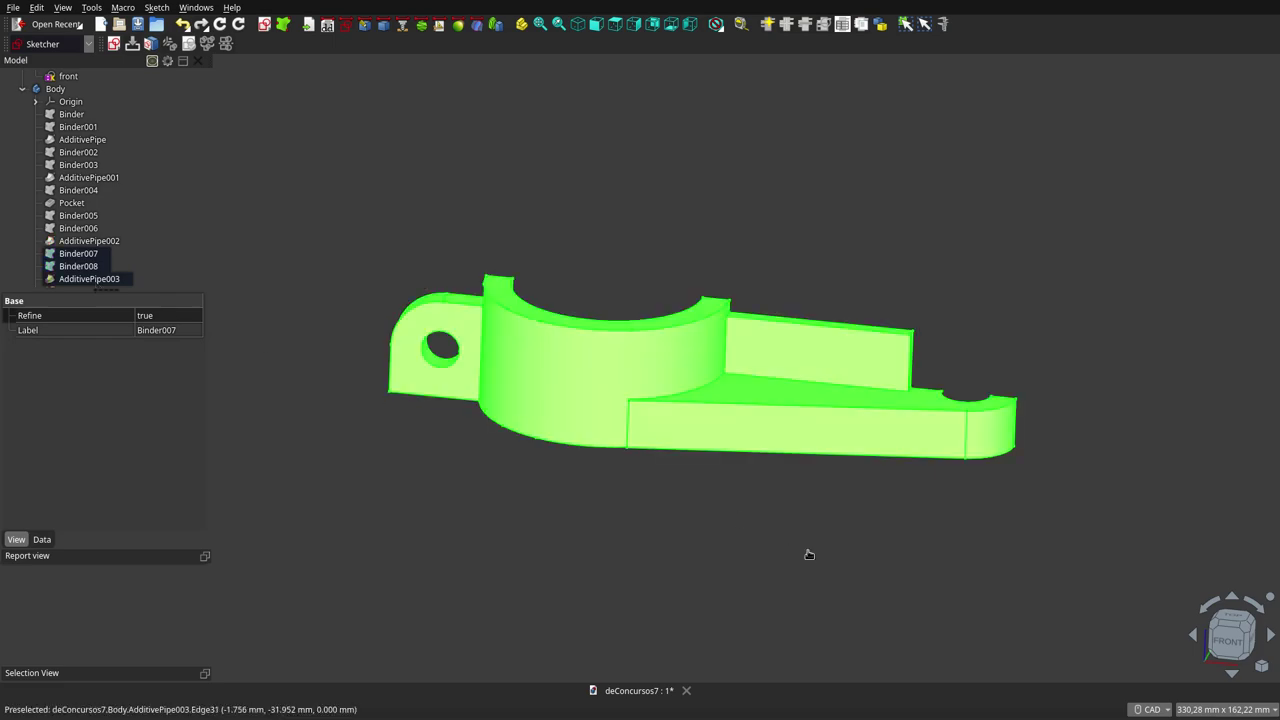
Orbit to see the foot and show the Binder009 reference face
click(791, 509)
mouse_move(791, 509)
middle_down()
mouse_move(785, 541)
mouse_move(811, 494)
mouse_move(808, 520)
middle_up()
click(78, 253)
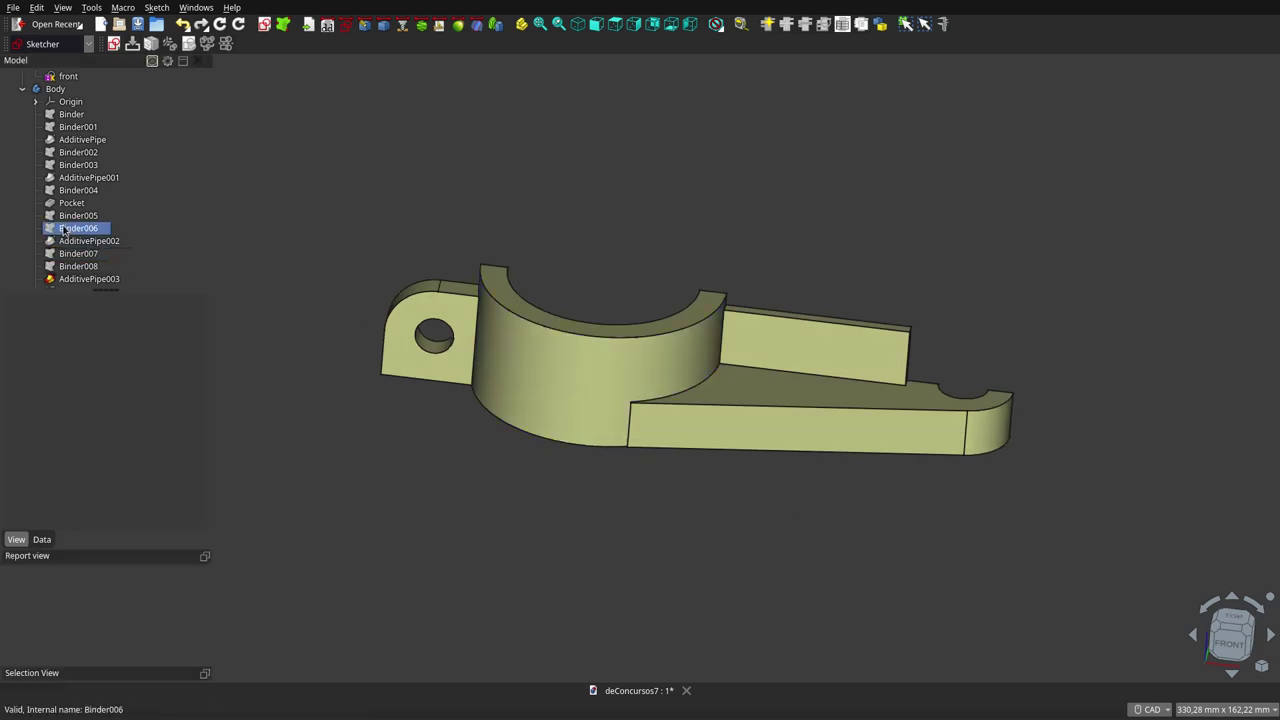
scroll(78, 253, down, 2)
click(80, 253)
click(80, 241)
click(77, 228)
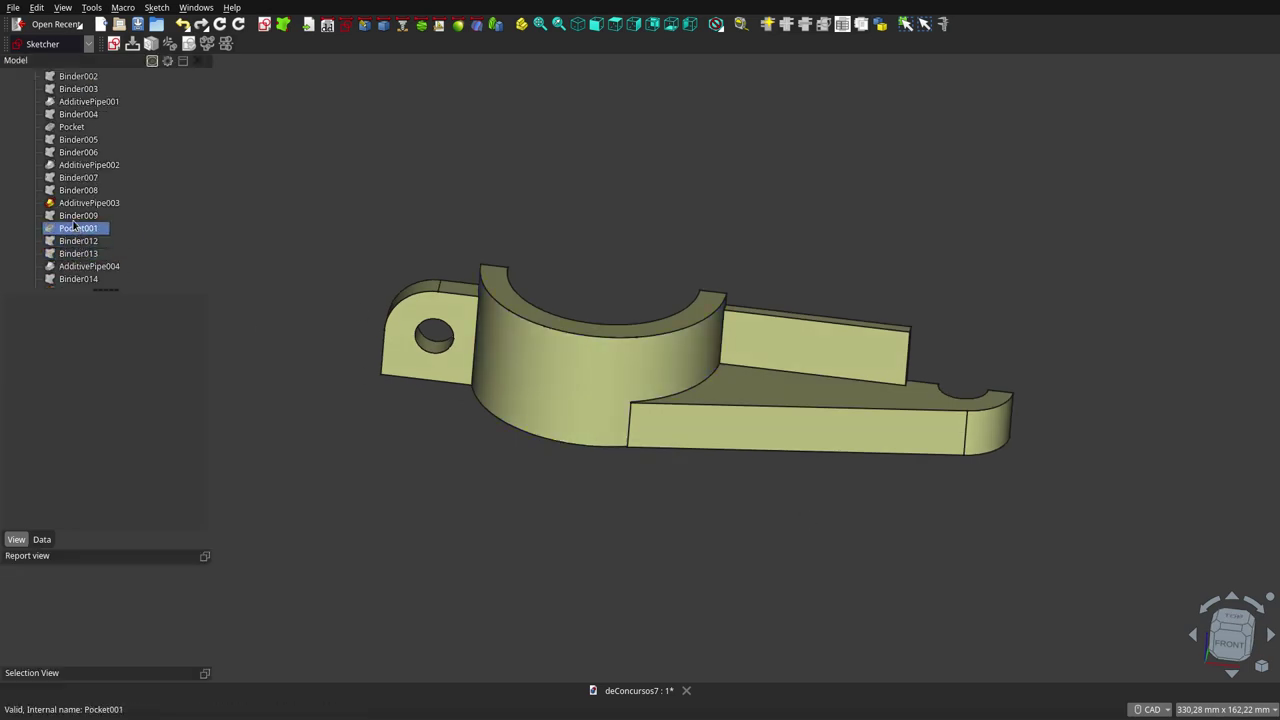
click(75, 216)
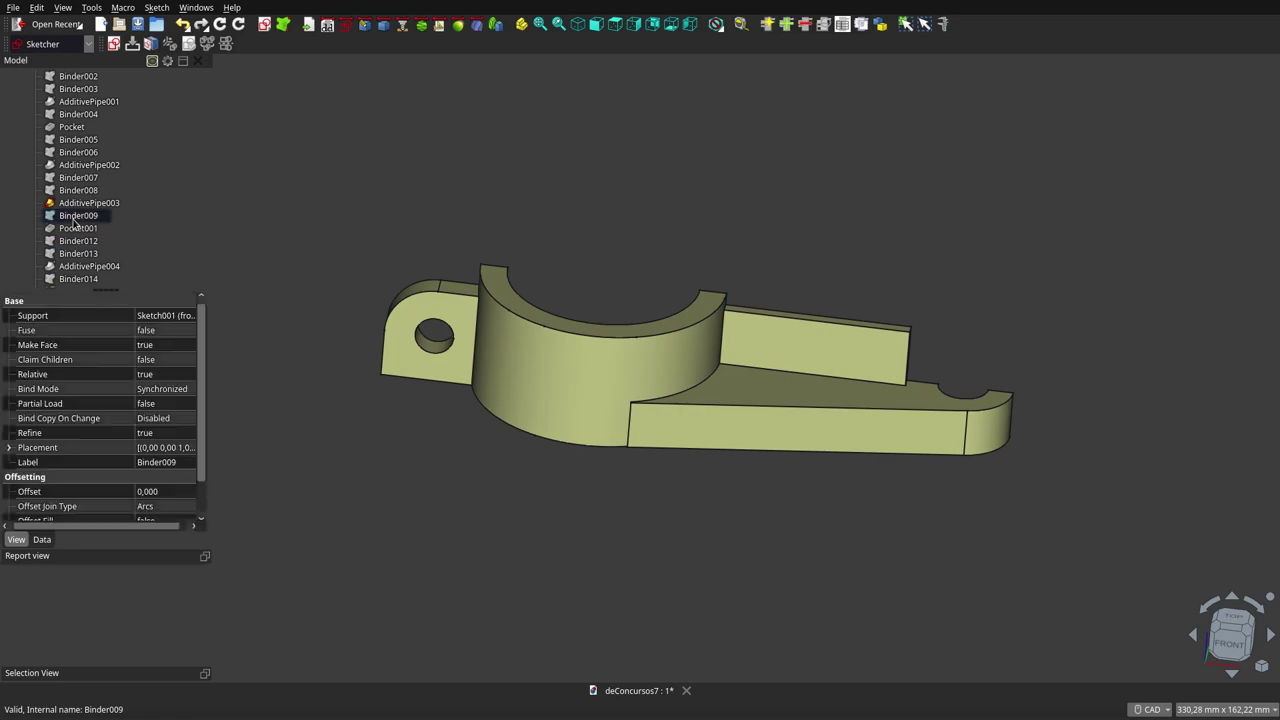
key(space)
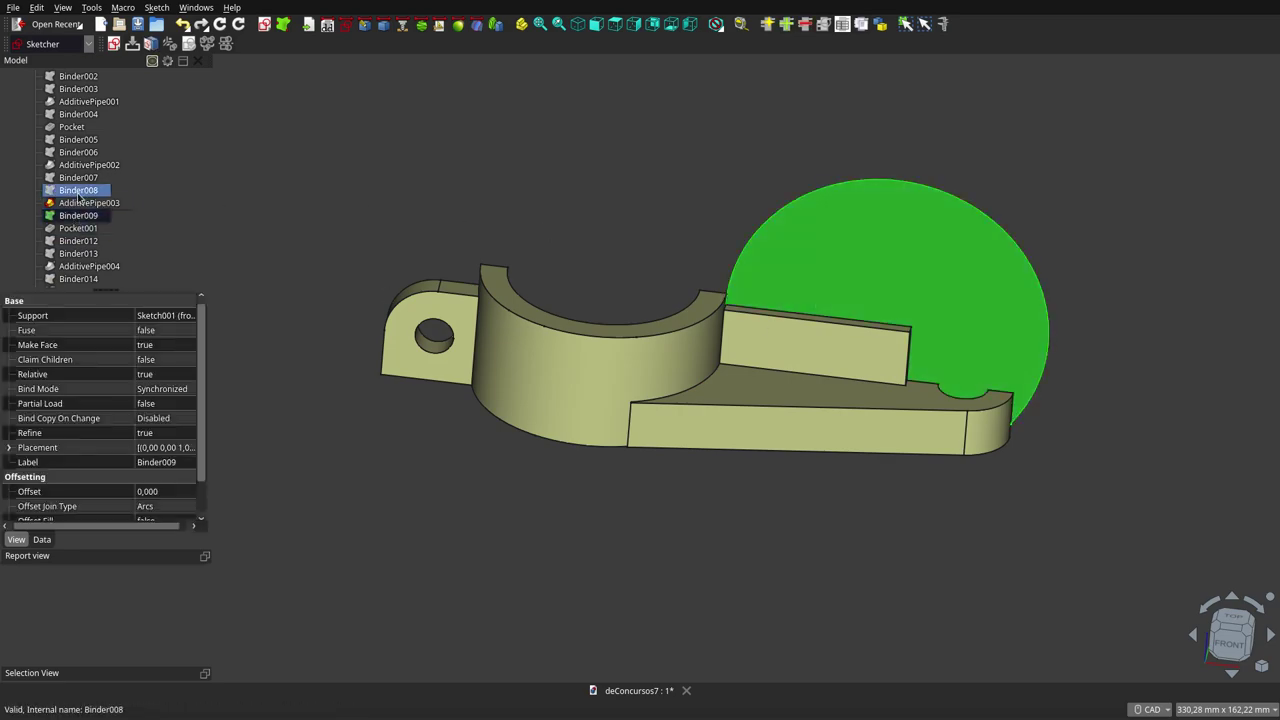
Read the Body's density, mass and volume
scroll(78, 197, up, 3)
scroll(75, 185, up, 1)
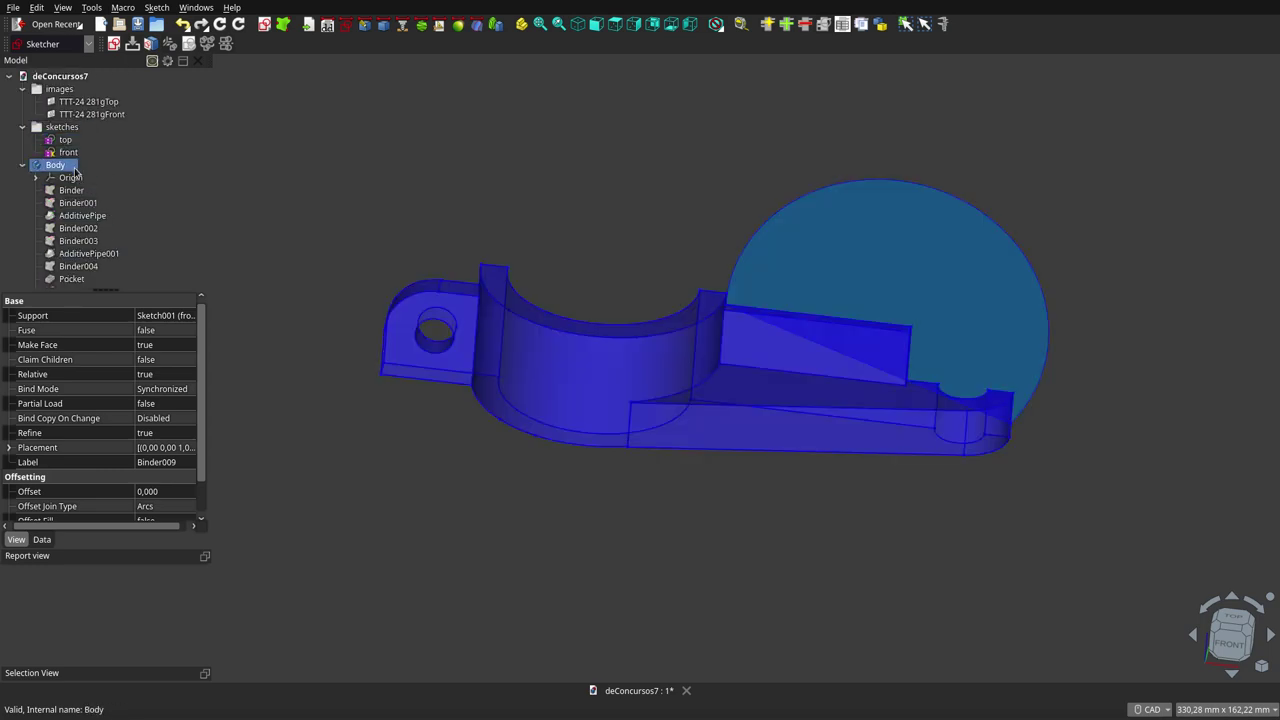
click(60, 165)
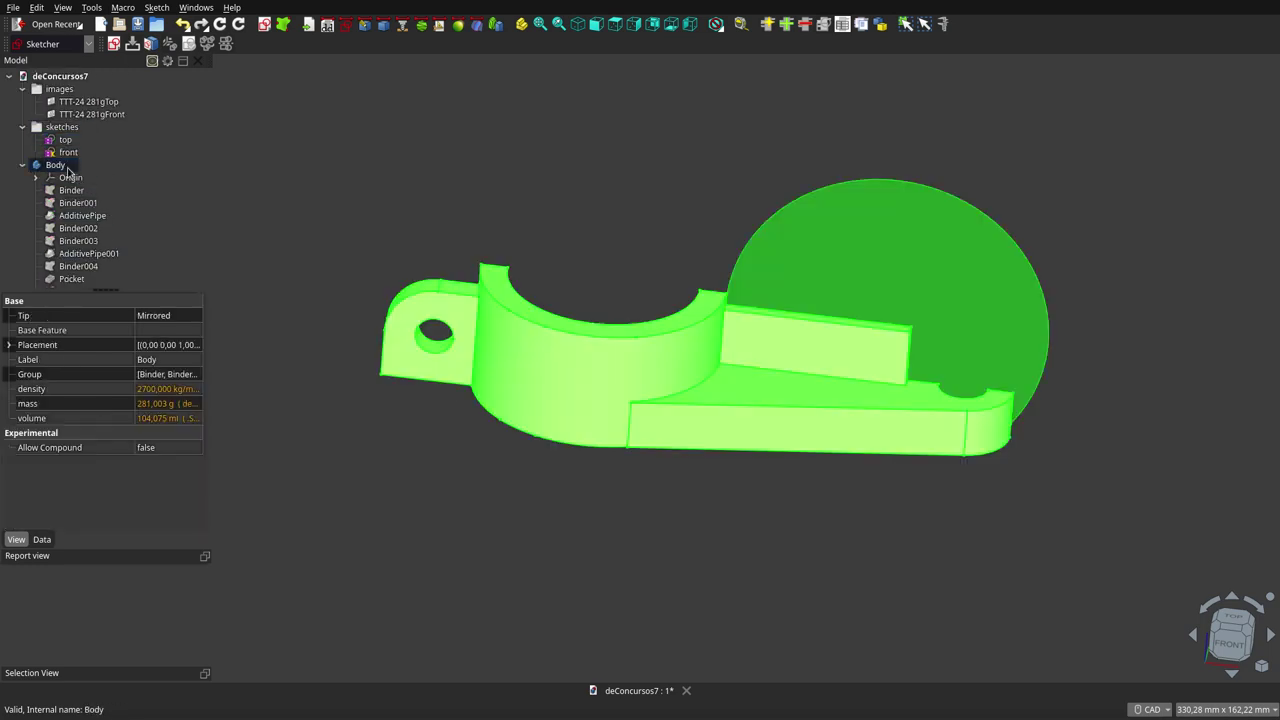
Hide the AdditivePipe003 solid, leaving only the yellow half-disc face
scroll(67, 170, down, 2)
scroll(67, 170, down, 2)
scroll(70, 170, down, 1)
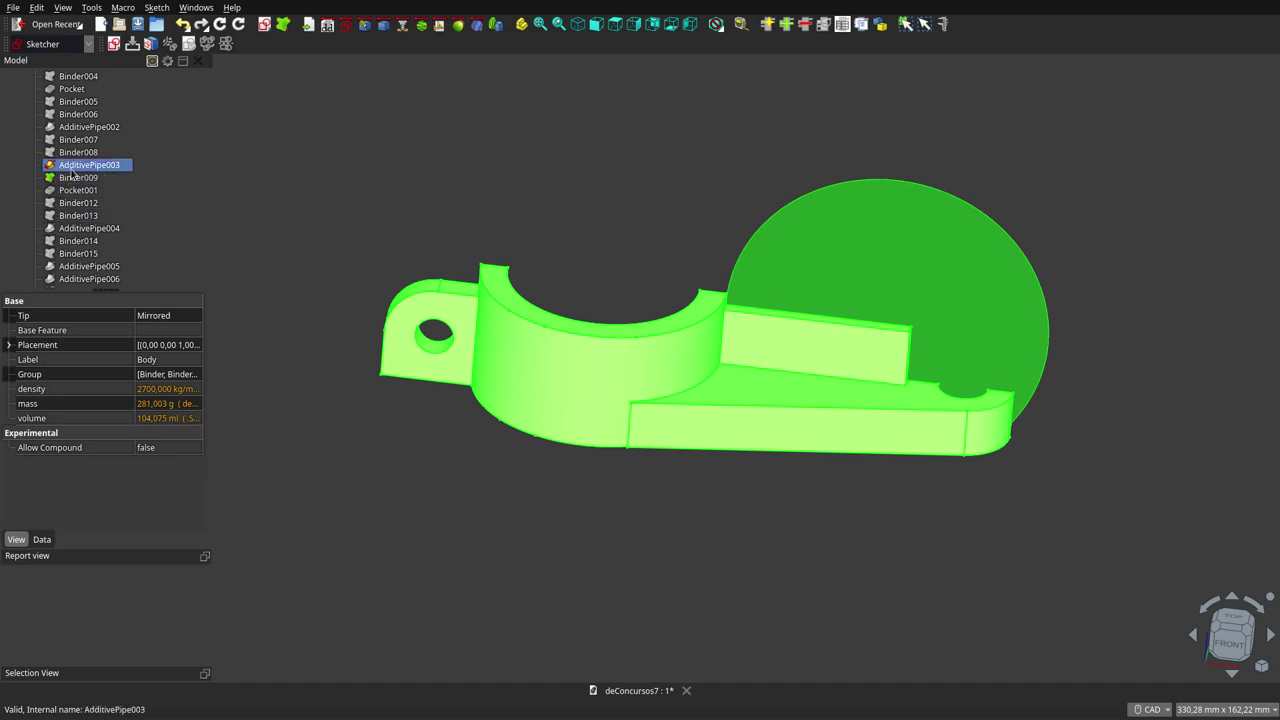
click(72, 165)
key(space)
scroll(72, 170, up, 4)
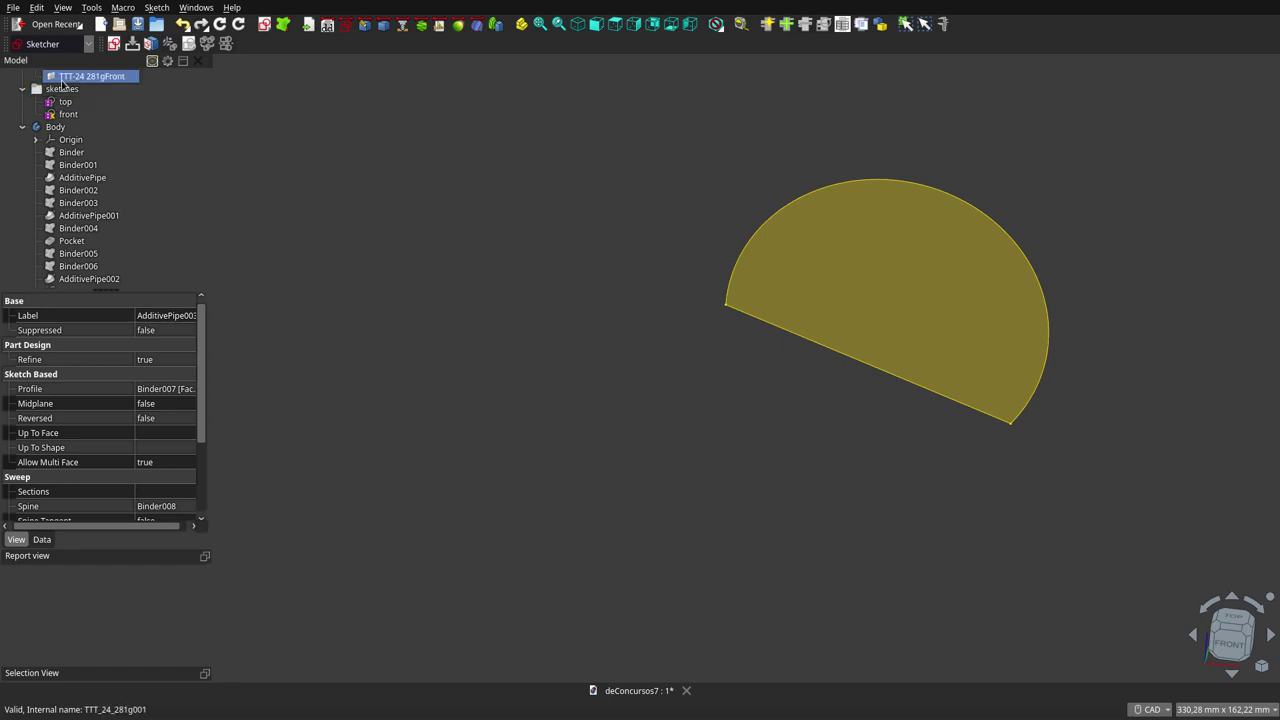
Show the TTT-24 281gFront reference drawing behind the part
click(62, 80)
key(space)
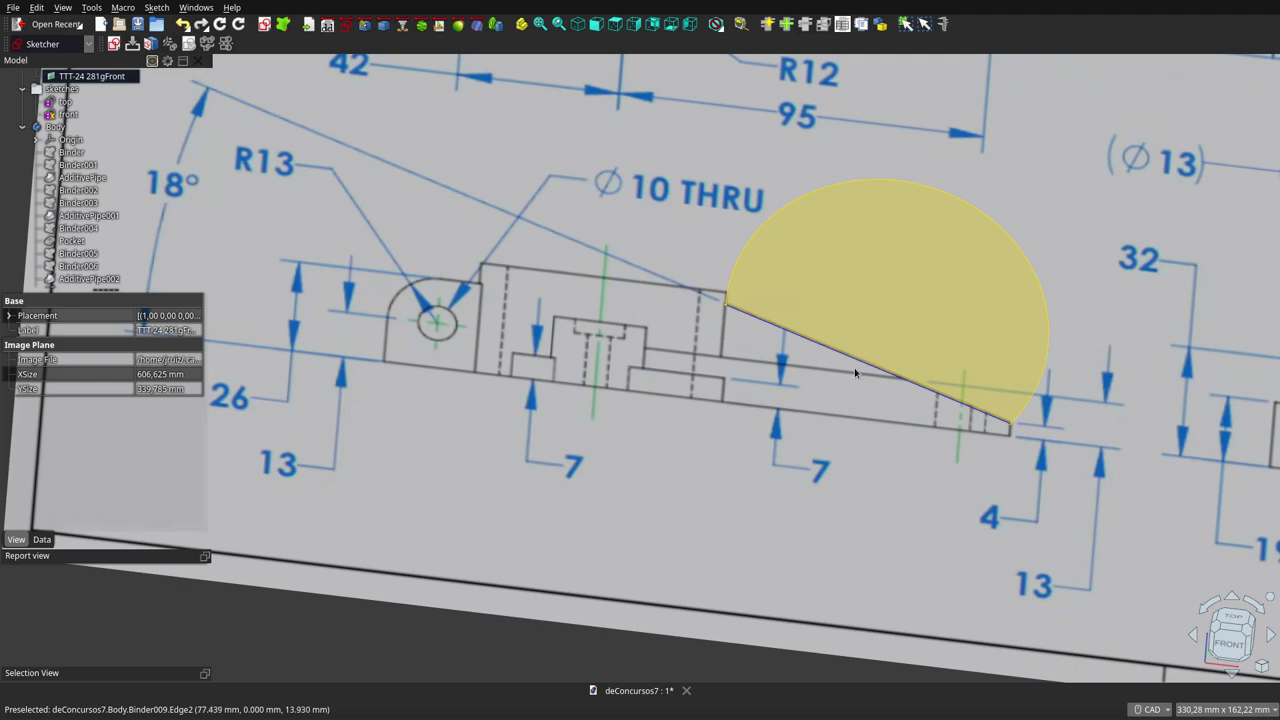
scroll(92, 212, down, 3)
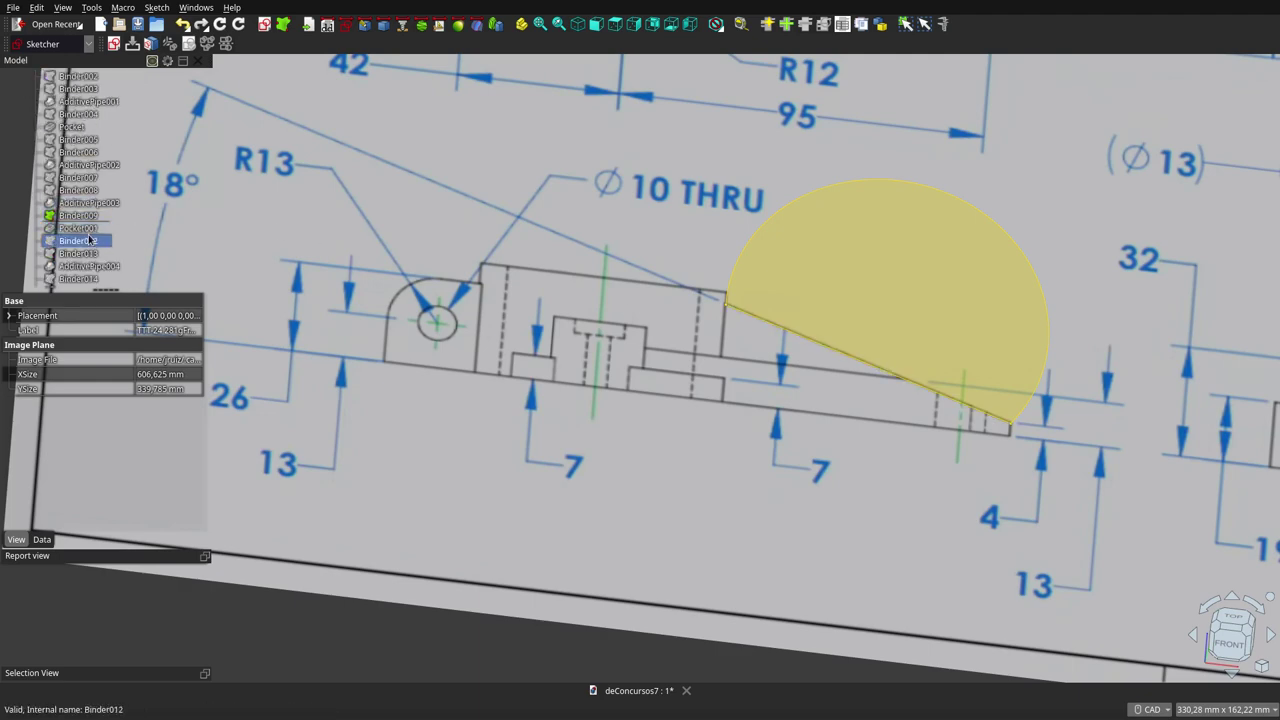
Show Pocket001's sloped-rib solid, hide Binder009's face and display Binder012's profile
click(82, 232)
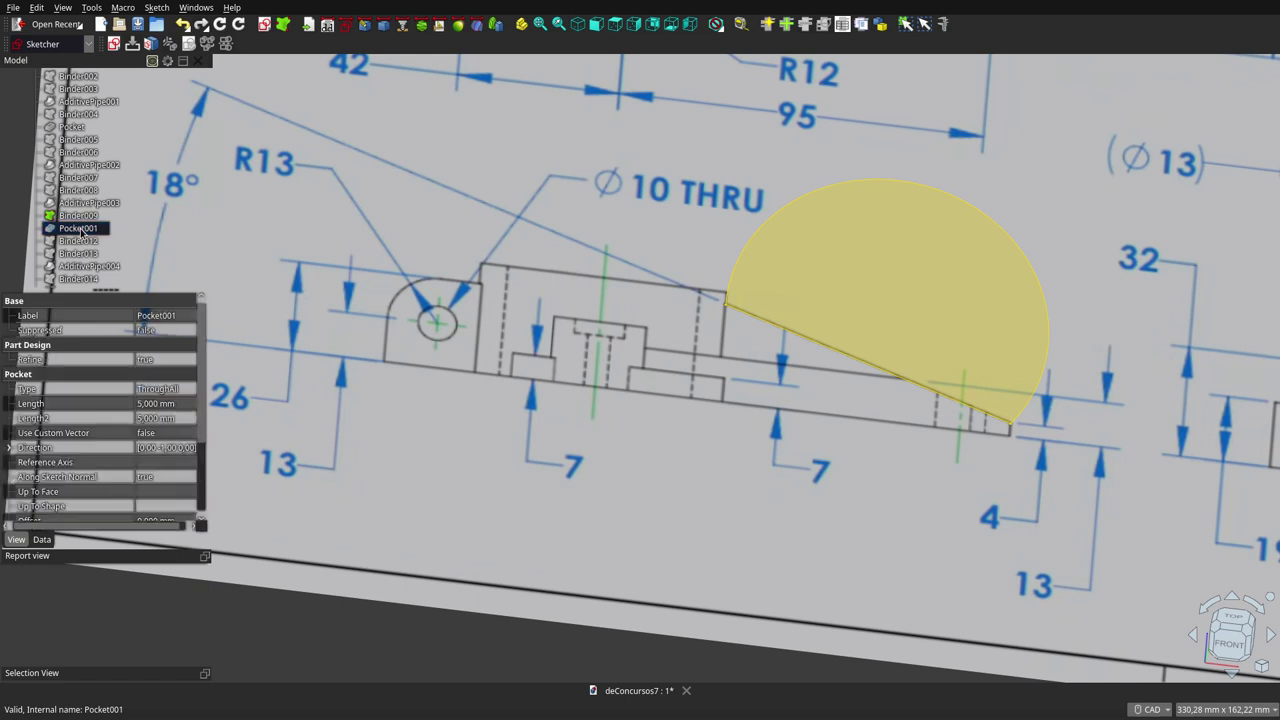
key(space)
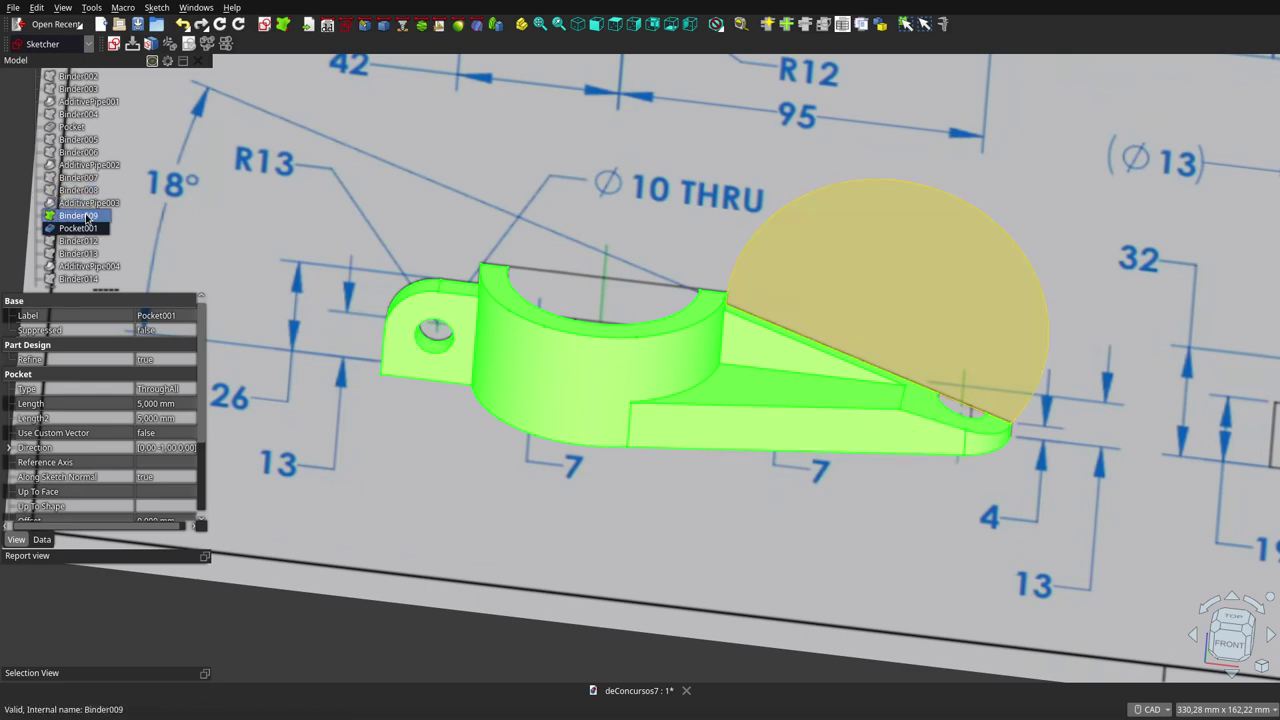
click(78, 215)
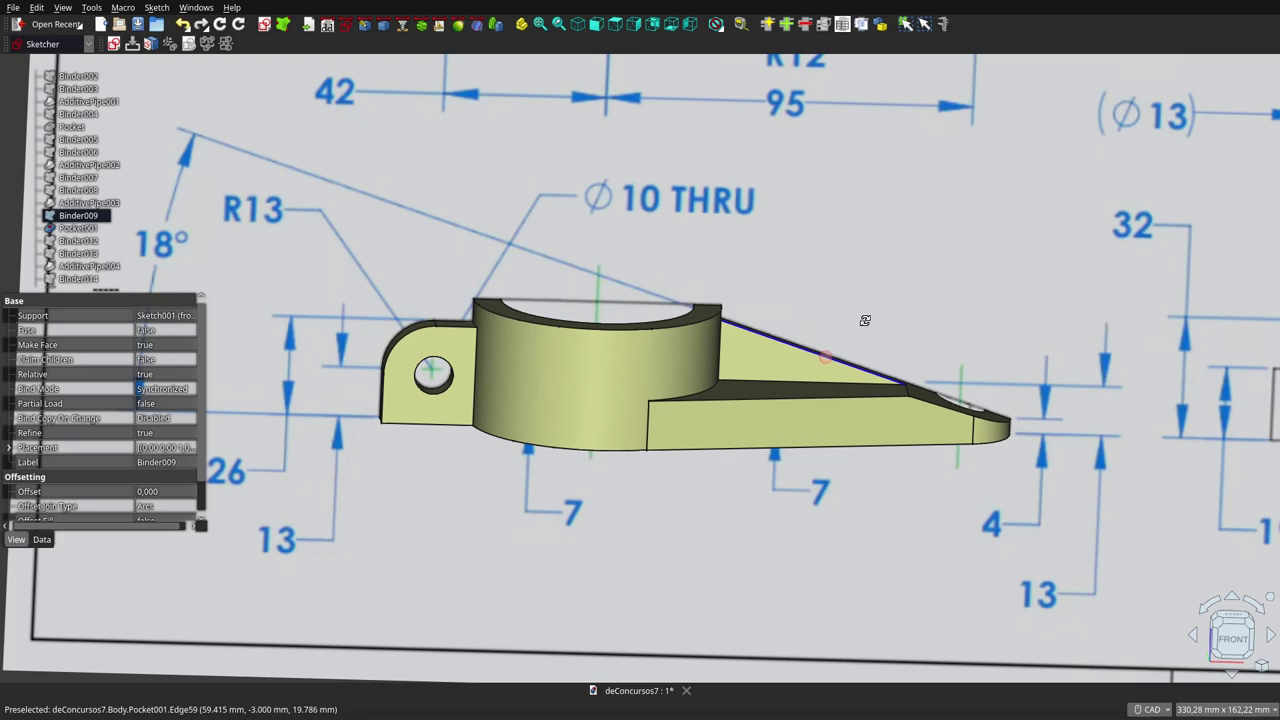
mouse_move(865, 320)
middle_down()
mouse_move(551, 340)
mouse_move(524, 427)
middle_up()
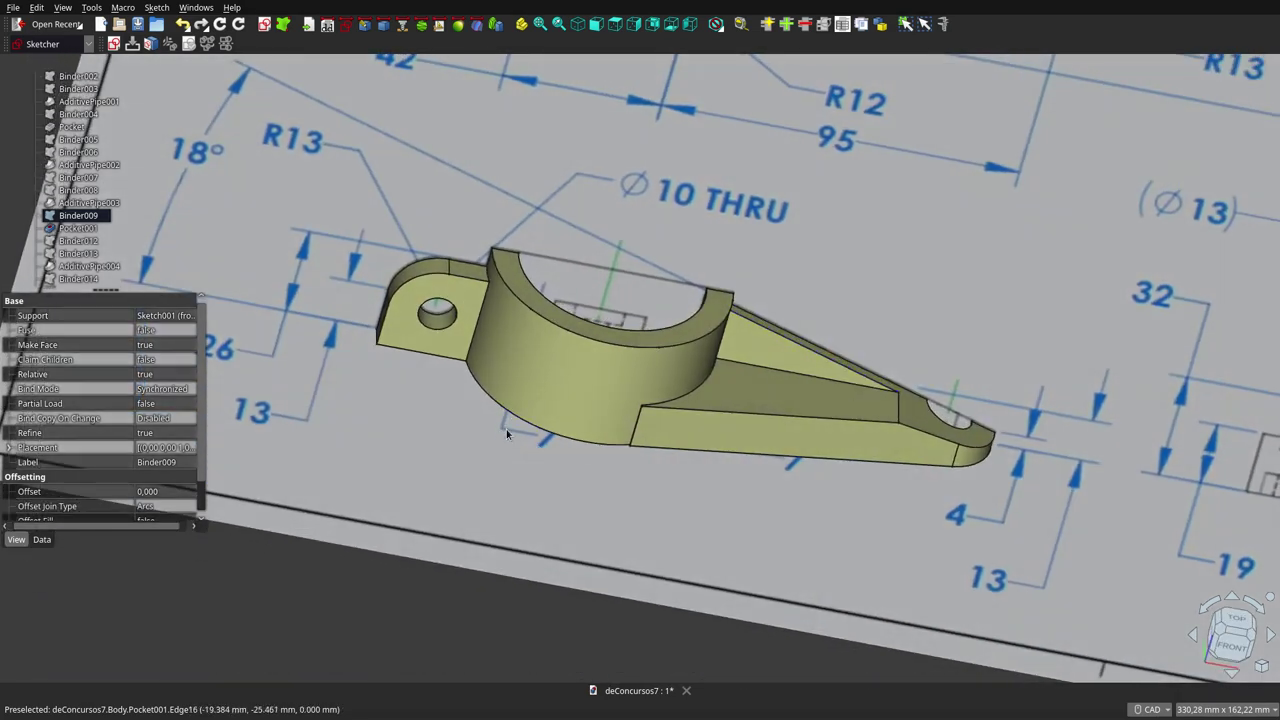
click(92, 242)
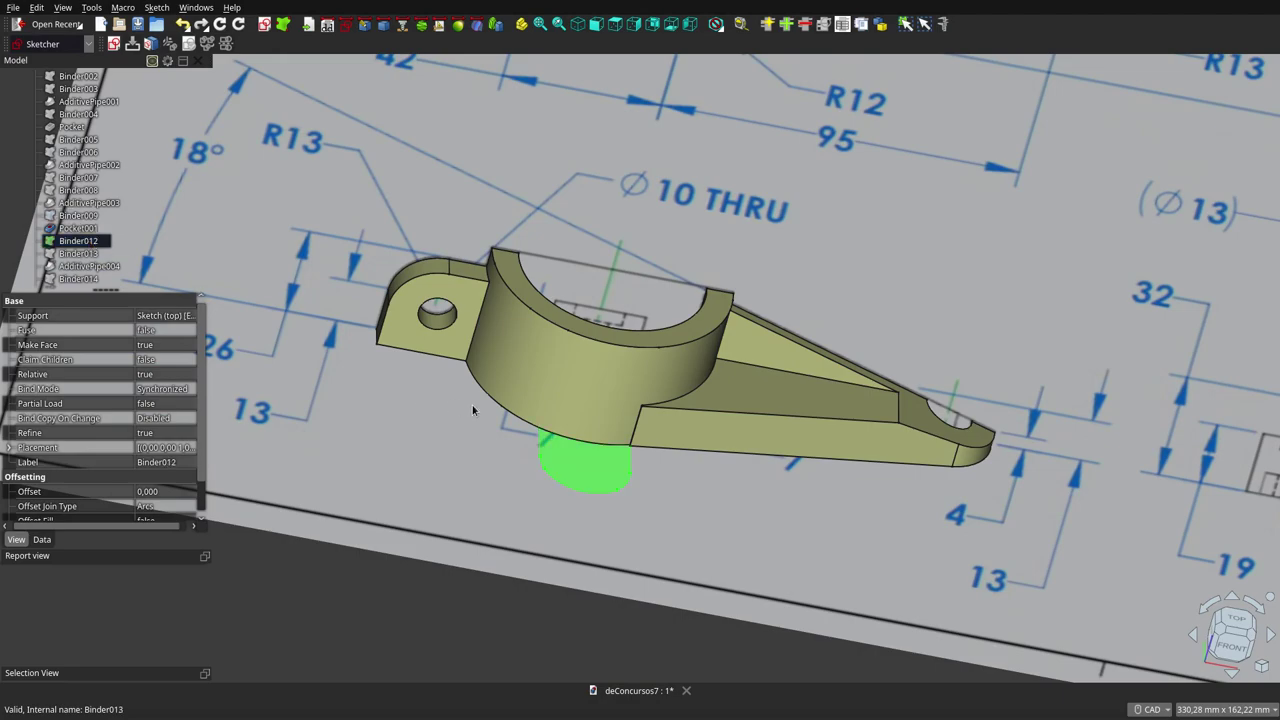
scroll(571, 450, down, 5)
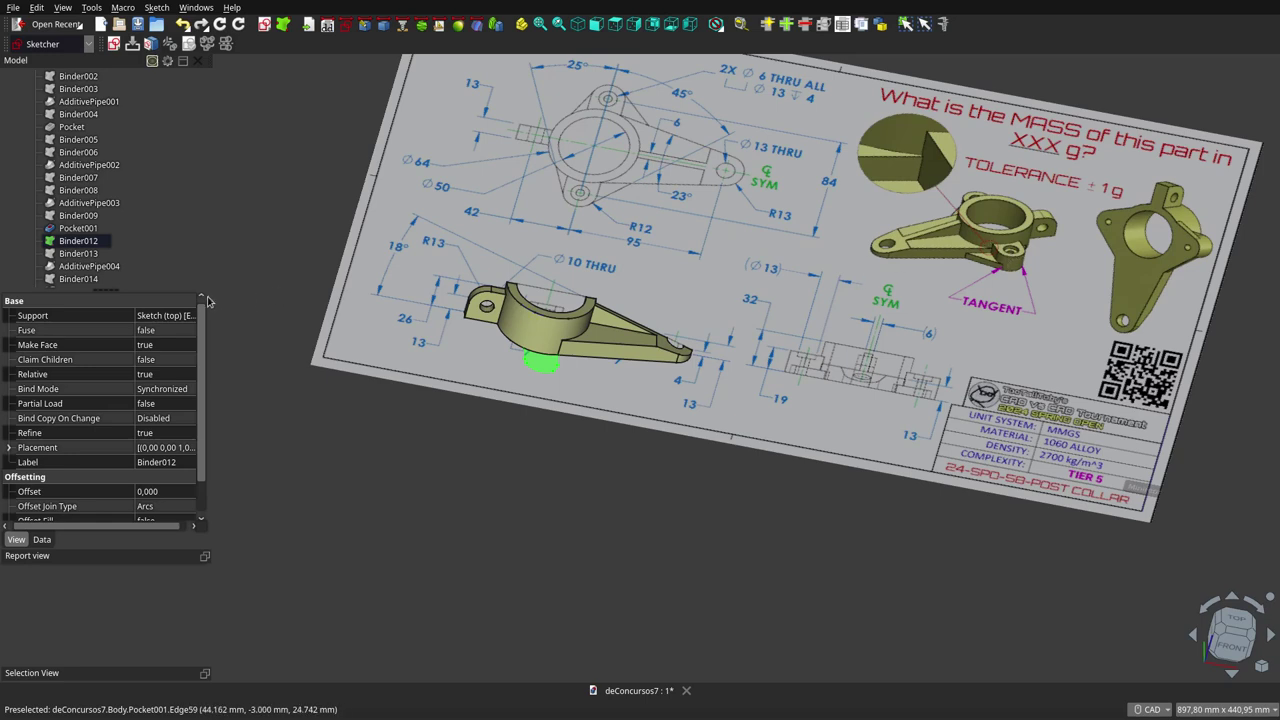
Show the AdditivePipe004 cylindrical boss swept from Binder012 along Binder013
click(92, 262)
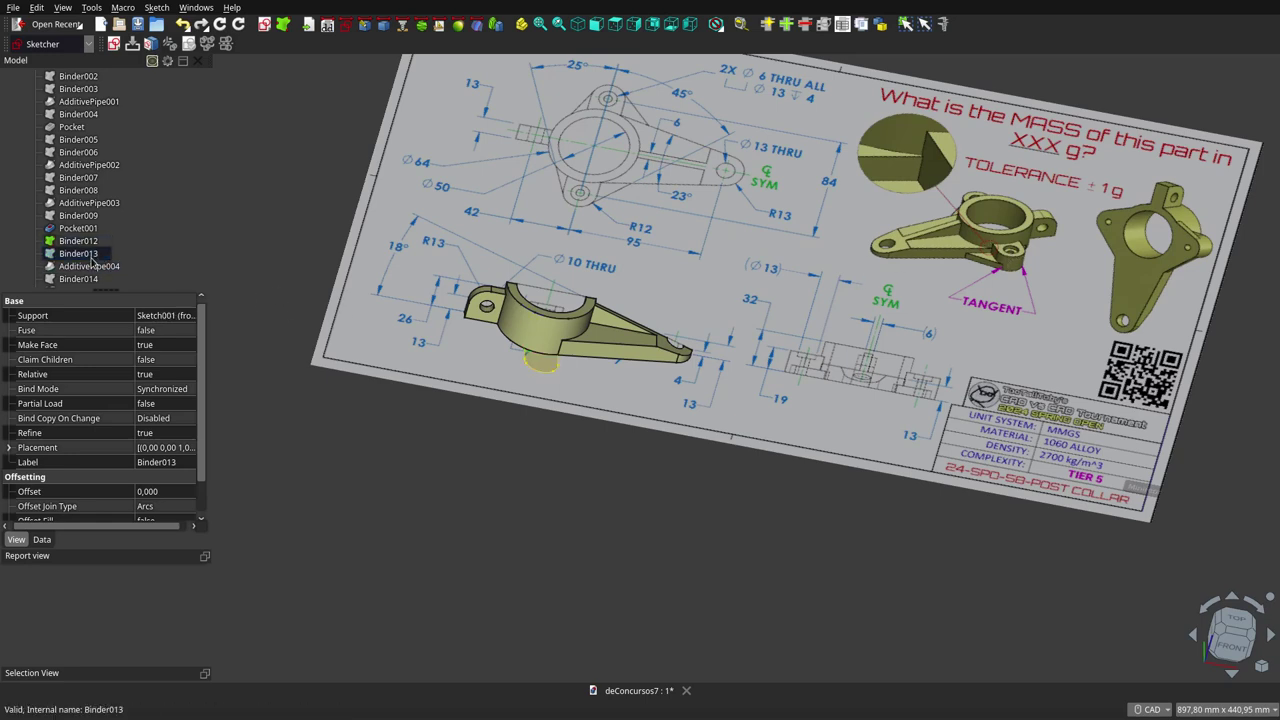
mouse_move(540, 320)
middle_down()
mouse_move(518, 400)
mouse_move(549, 306)
middle_up()
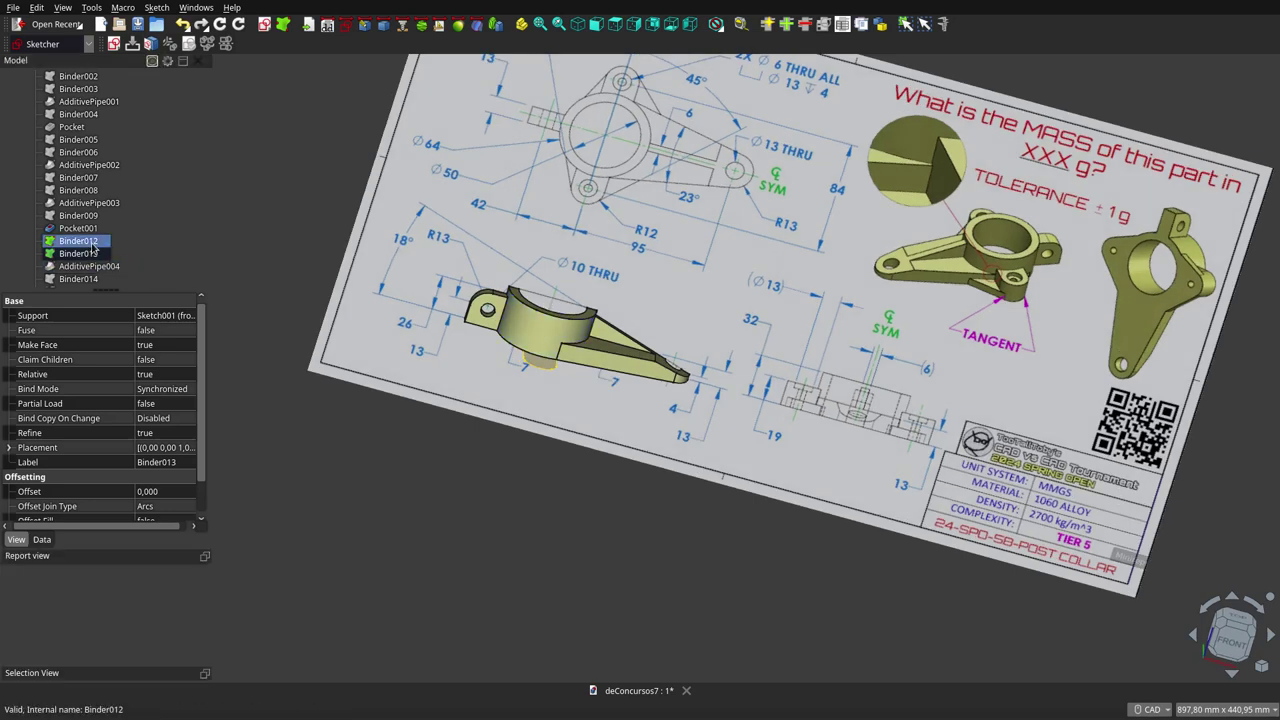
ctrl+click(78, 241)
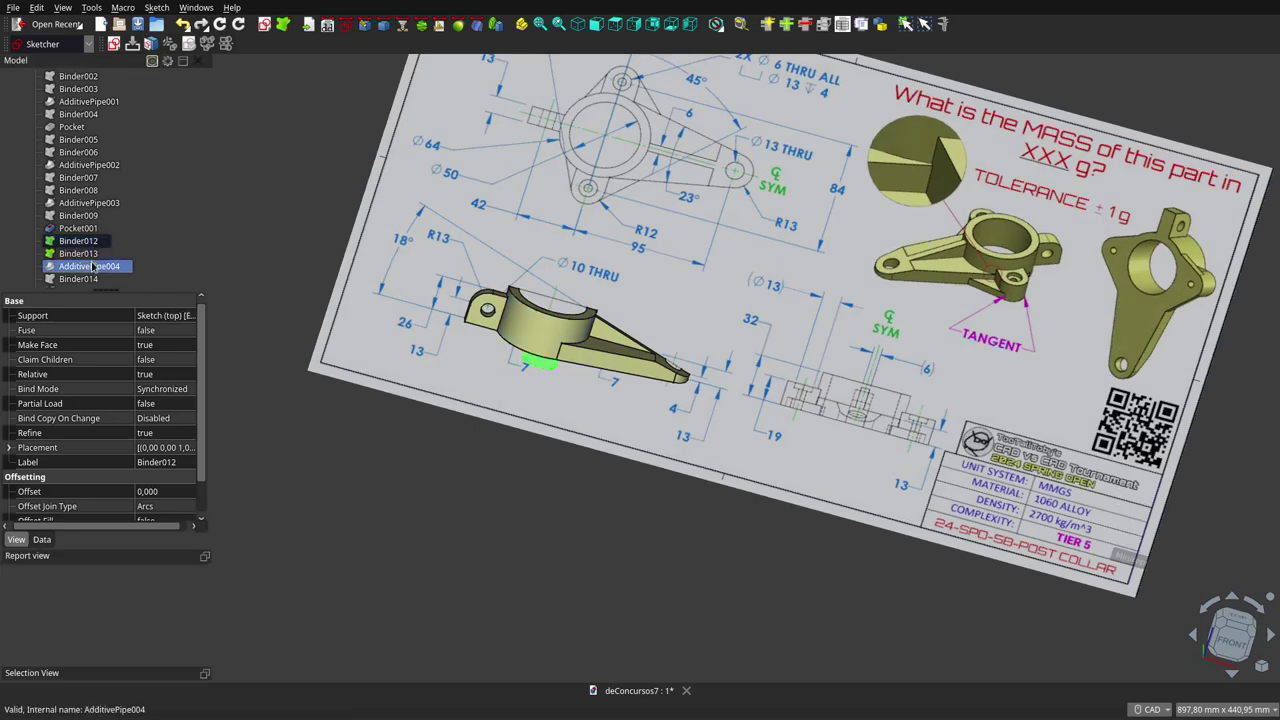
click(600, 454)
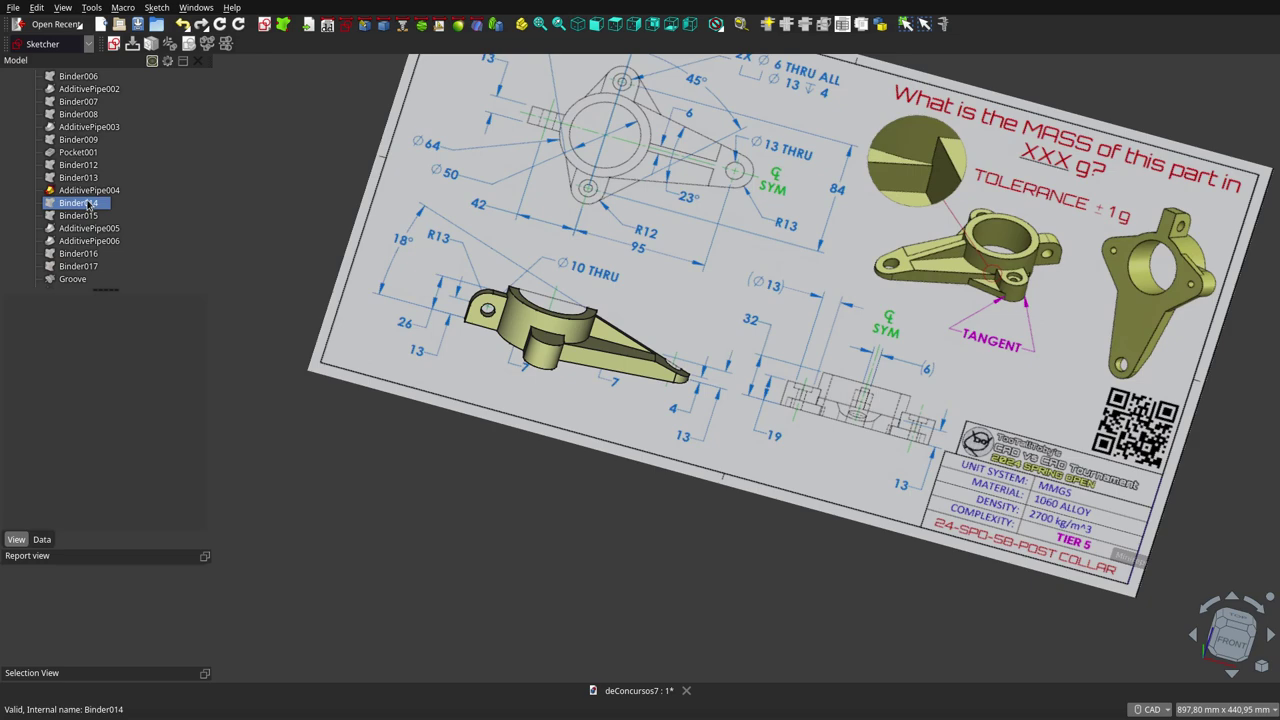
Display the Binder014 arc profile beneath the boss
click(89, 204)
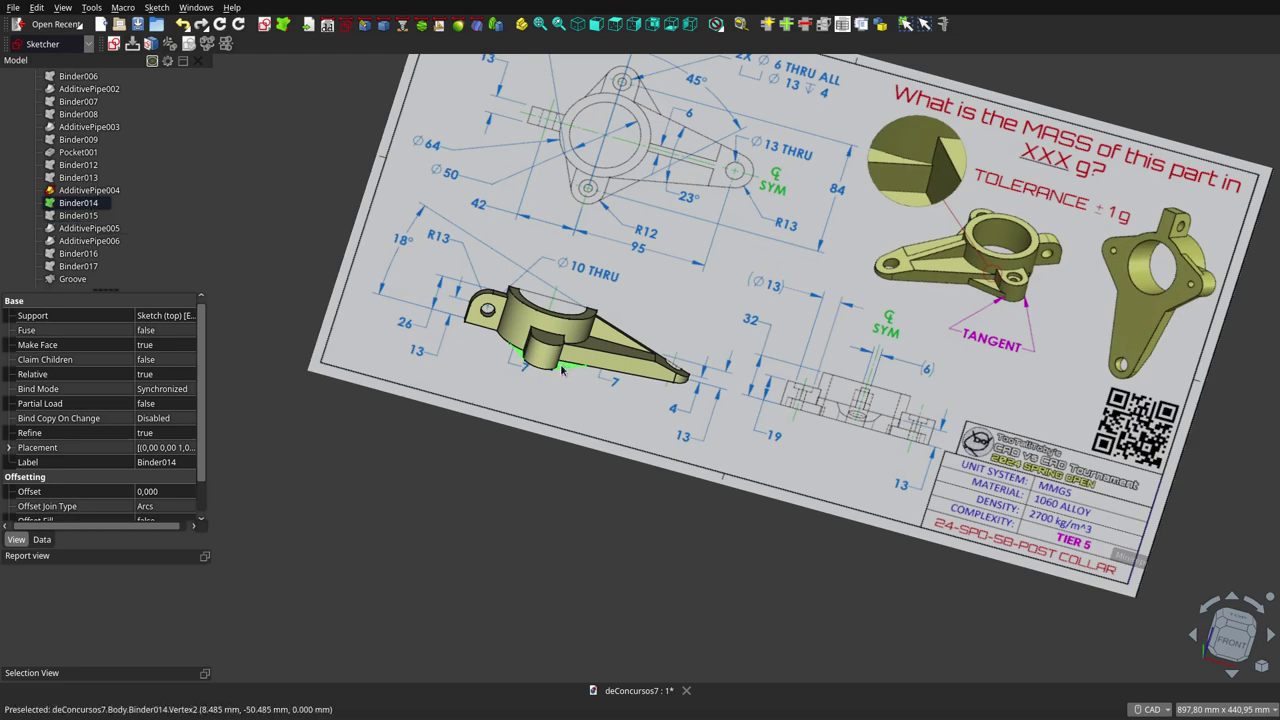
scroll(566, 368, up, 3)
scroll(560, 368, down, 2)
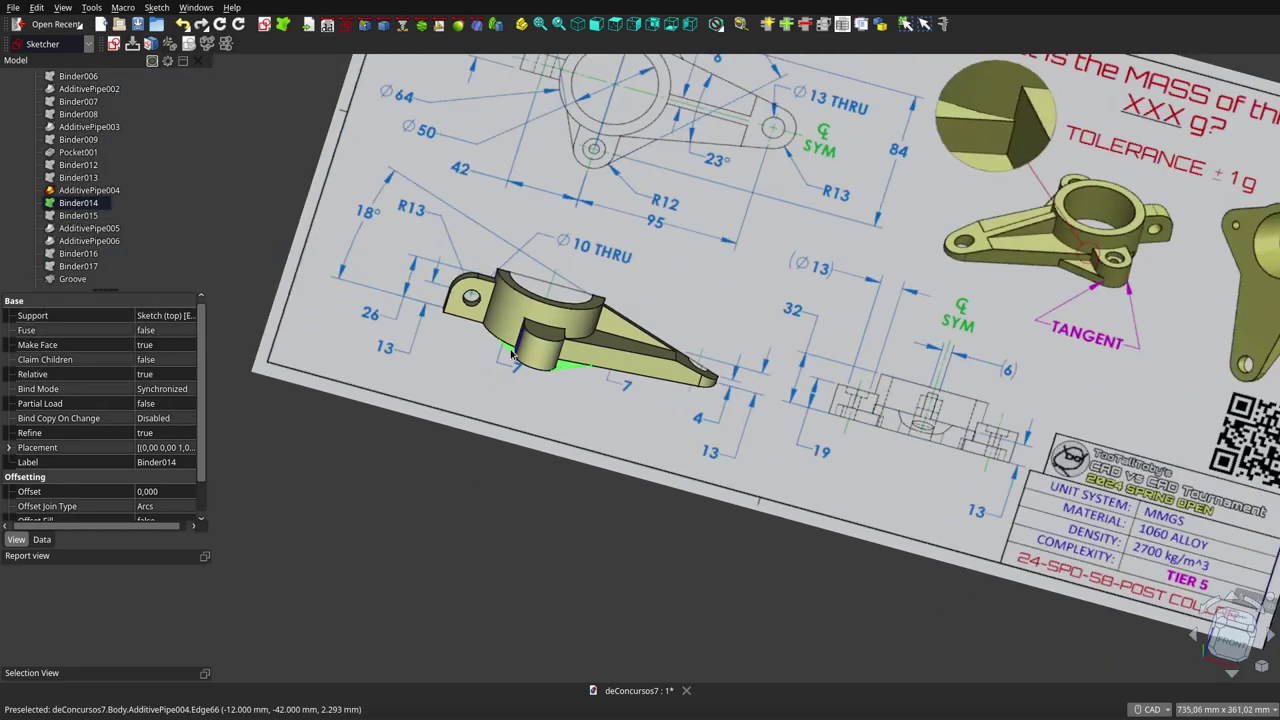
Hide the AdditivePipe004 boss sweep
click(79, 214)
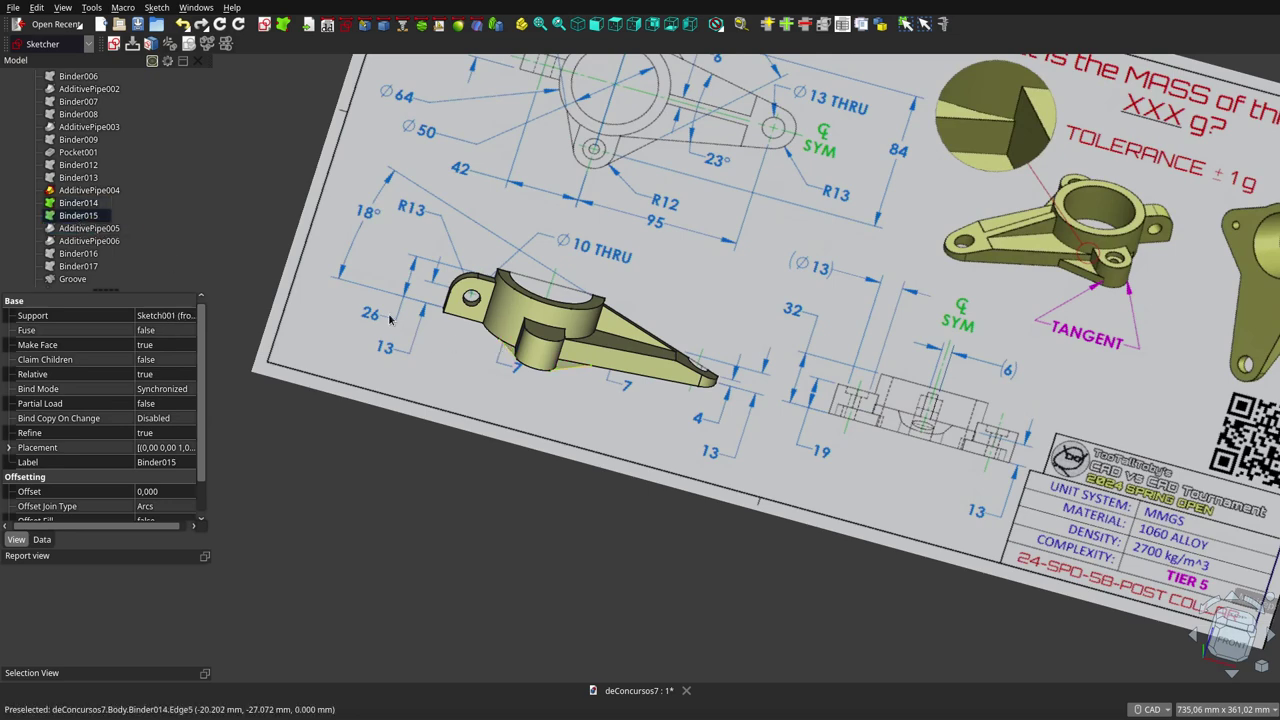
click(80, 203)
click(95, 190)
key(space)
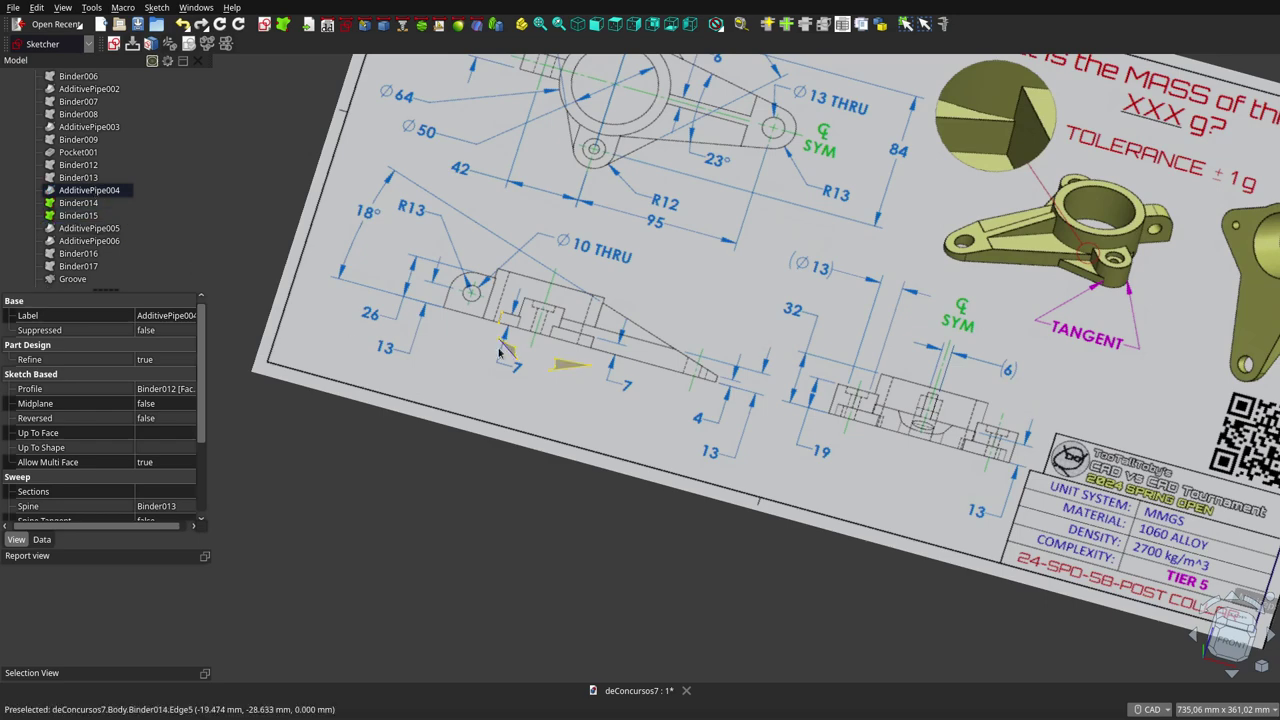
Shift-select down through AdditivePipe005 and make those sweeps visible
scroll(510, 357, up, 5)
scroll(503, 348, down, 2)
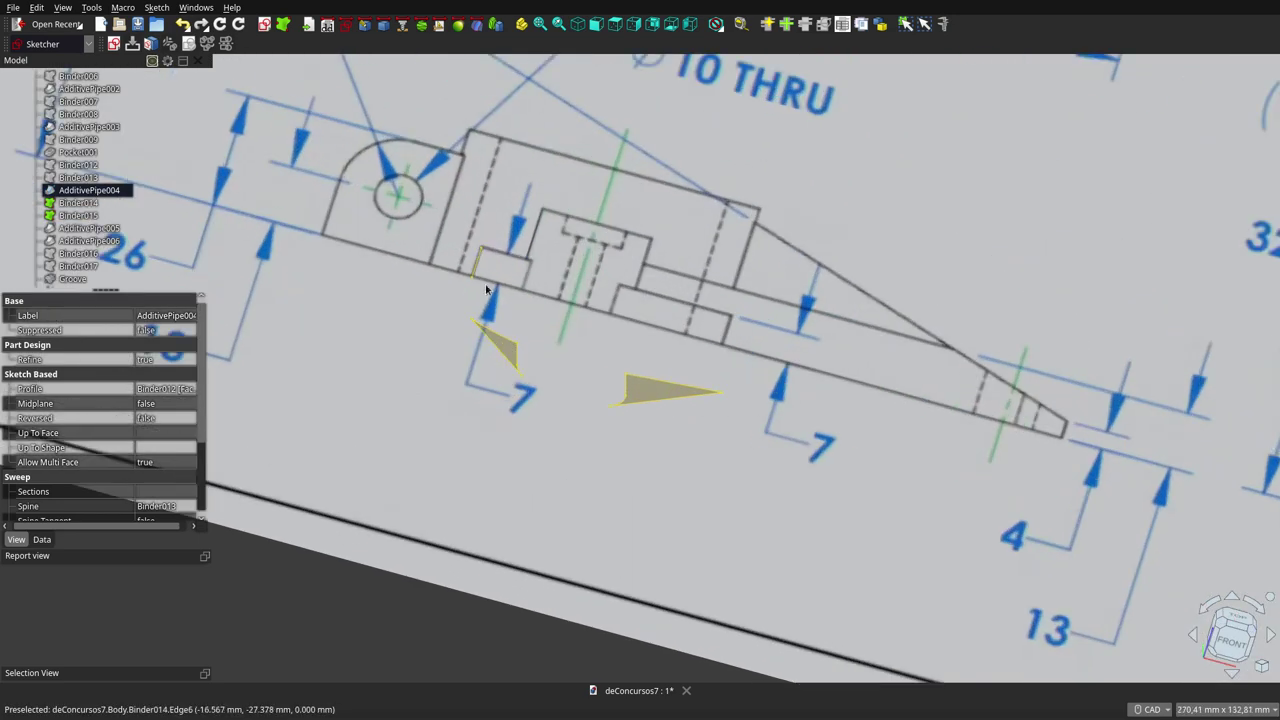
scroll(622, 342, down, 2)
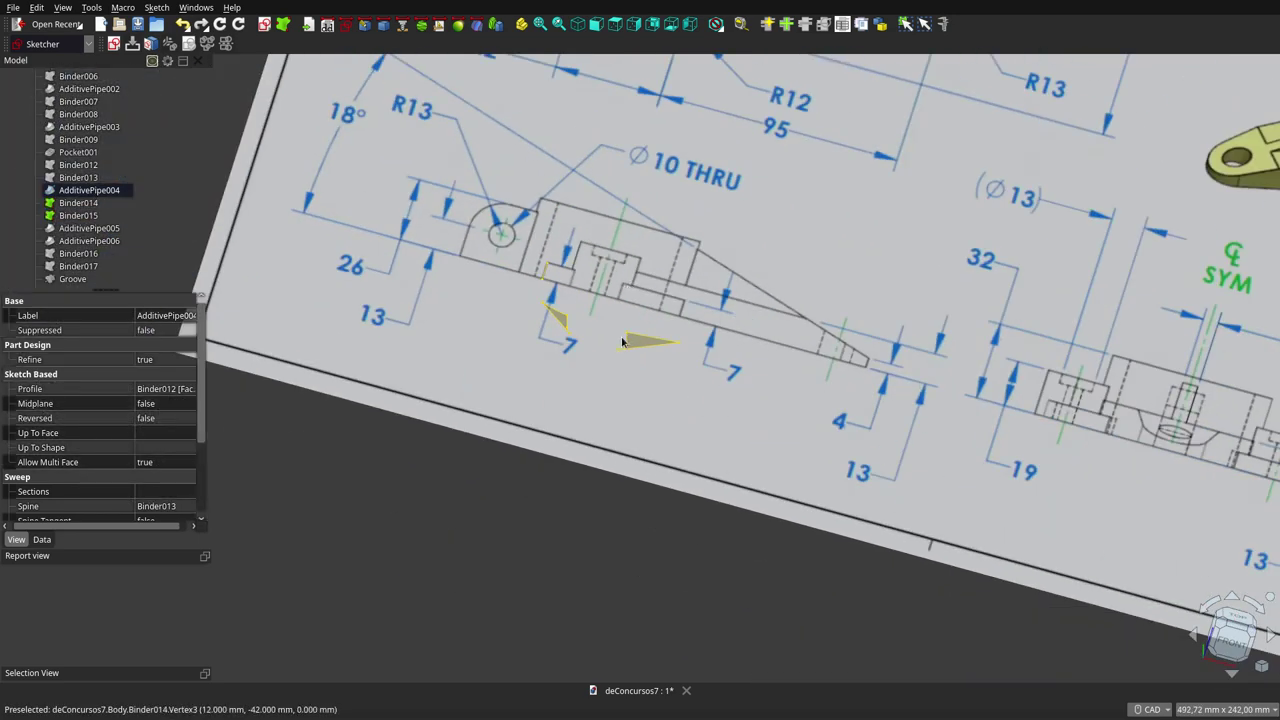
shift+click(88, 228)
key(space)
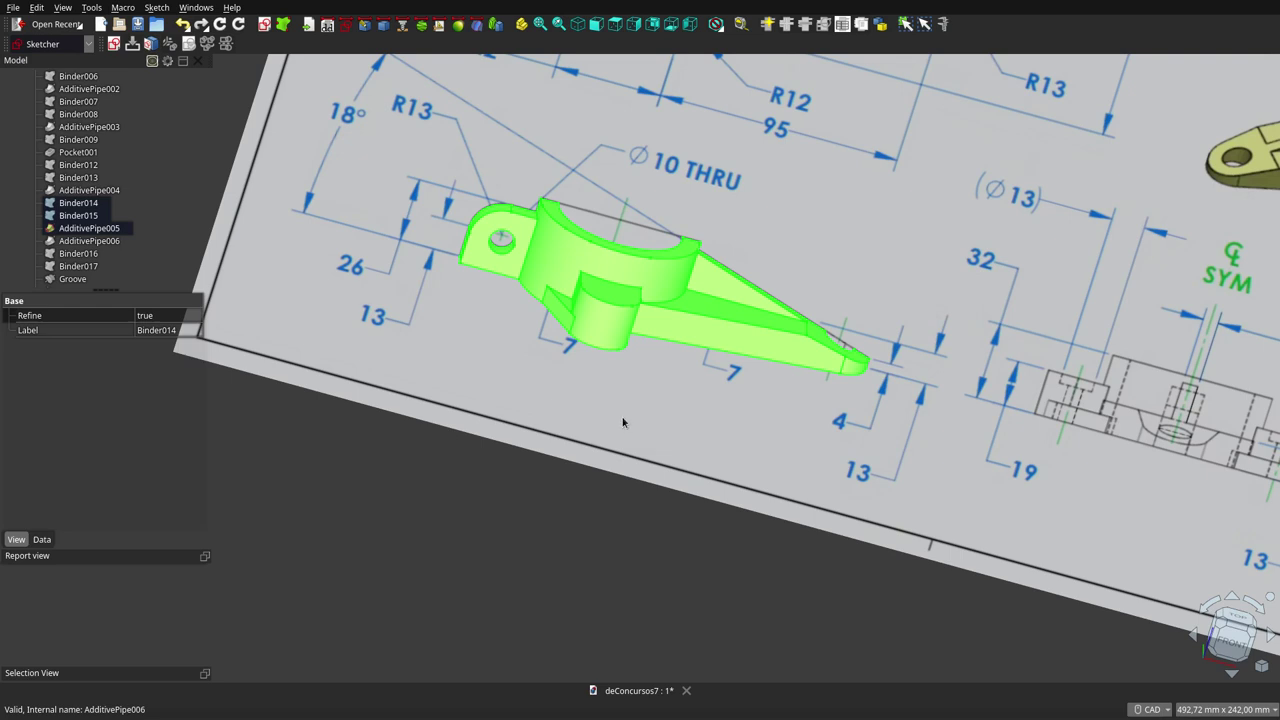
Select AdditivePipe006 and Binder014 in the tree to check the new triangular rib
click(622, 422)
click(90, 204)
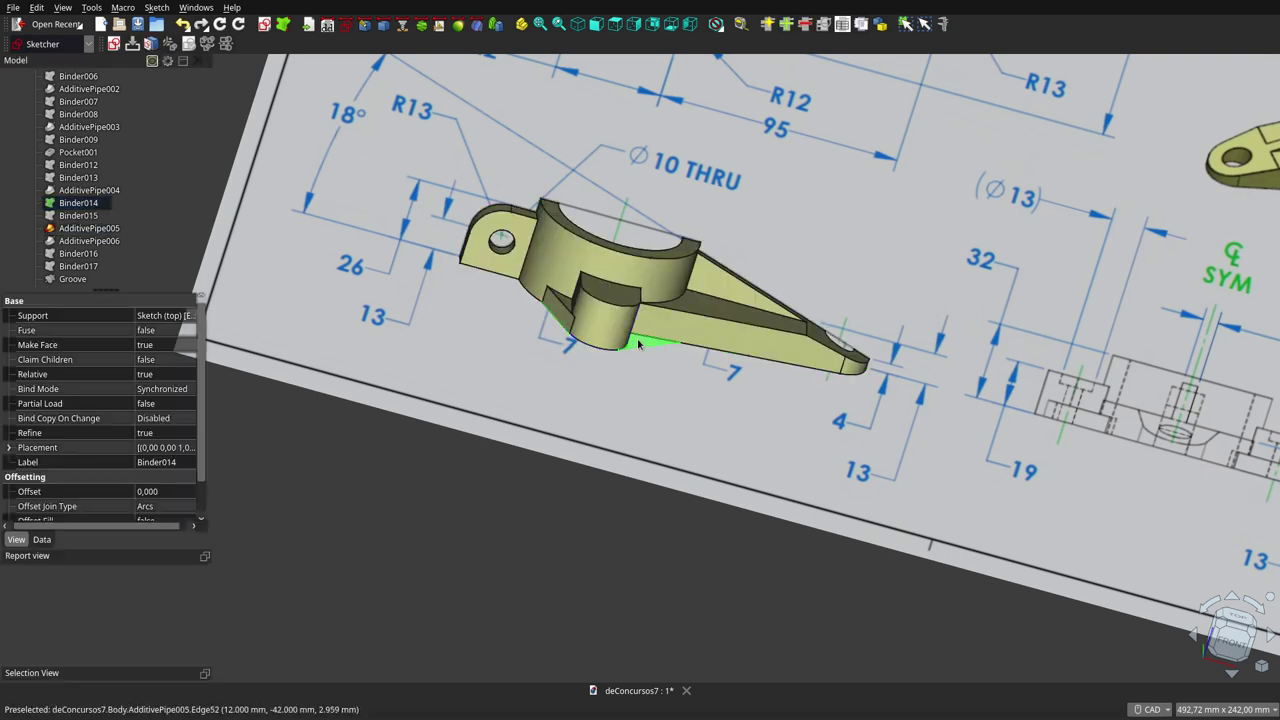
click(86, 246)
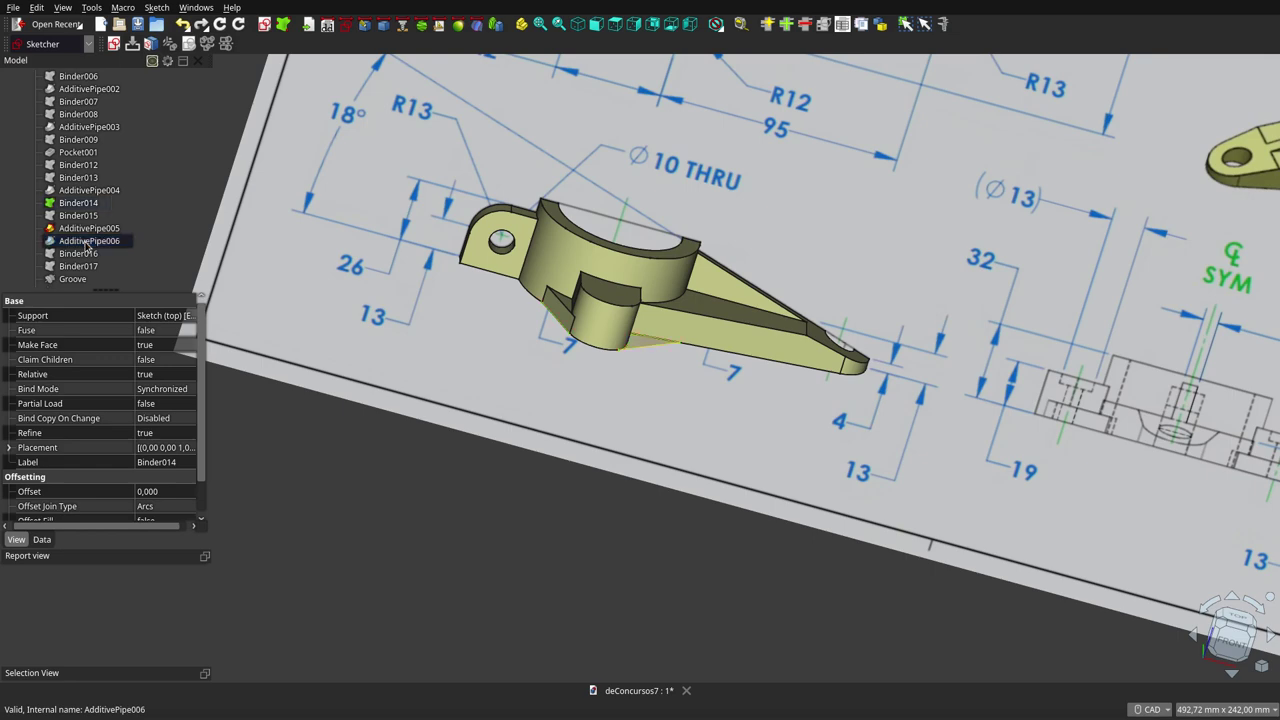
click(673, 462)
click(78, 202)
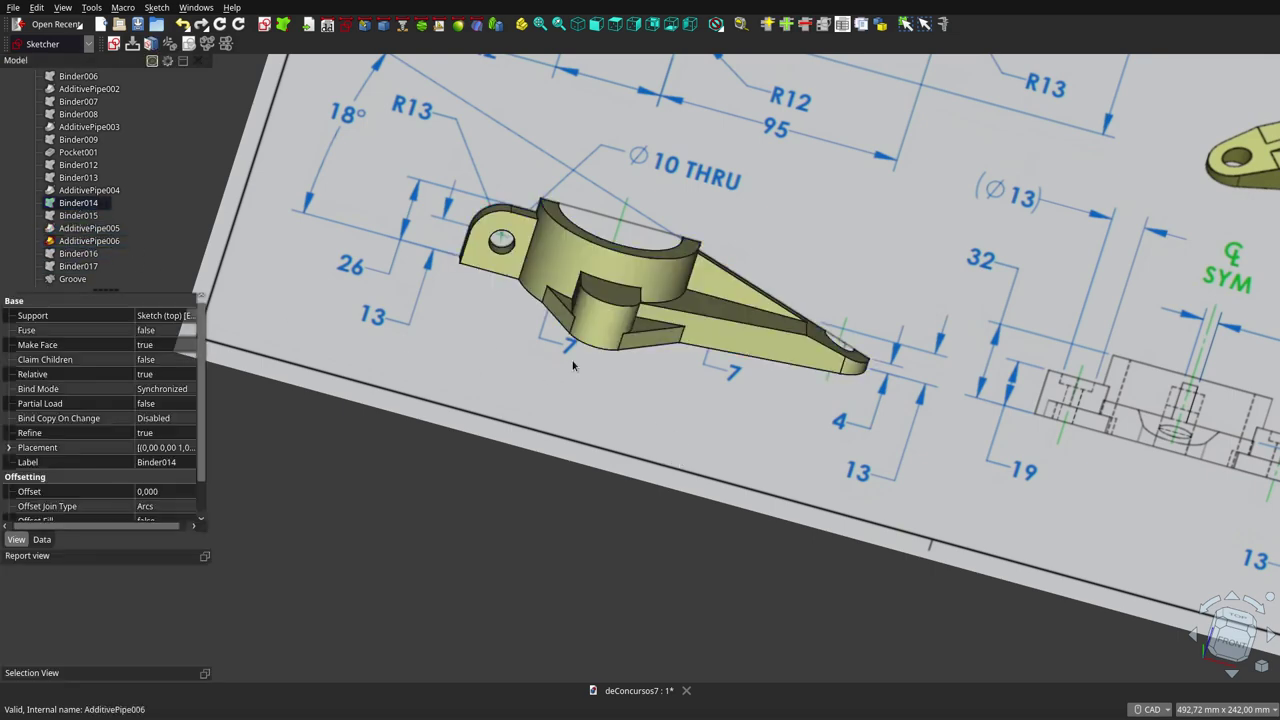
scroll(573, 366, down, 5)
Select AdditivePipe006 and view the drawing sheet head-on from the front
scroll(591, 373, down, 2)
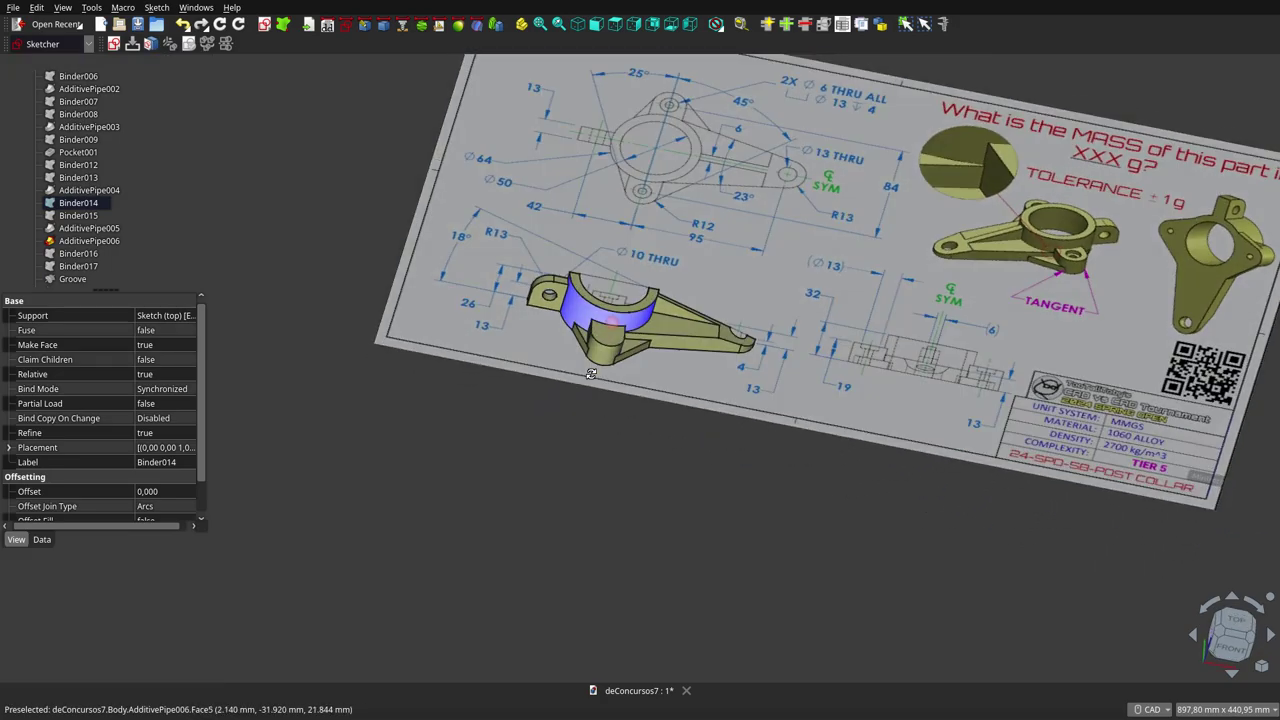
mouse_move(591, 373)
middle_down()
mouse_move(563, 297)
mouse_move(545, 307)
middle_up()
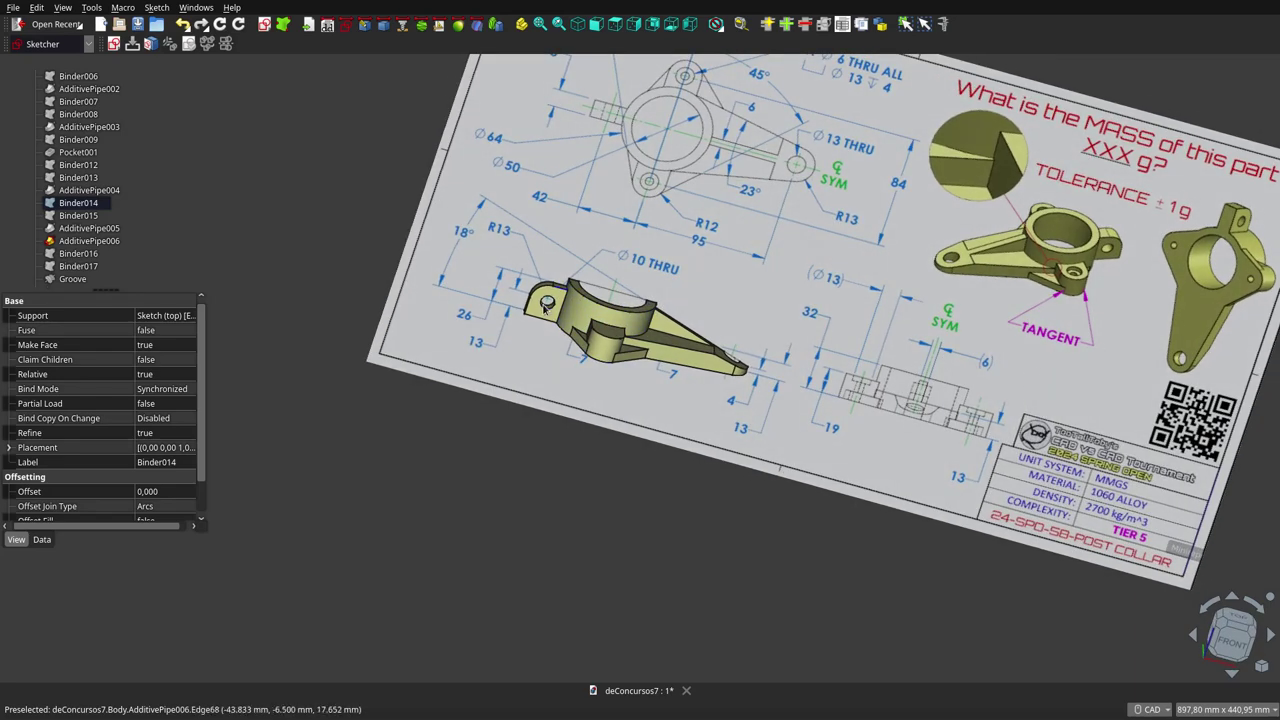
click(95, 242)
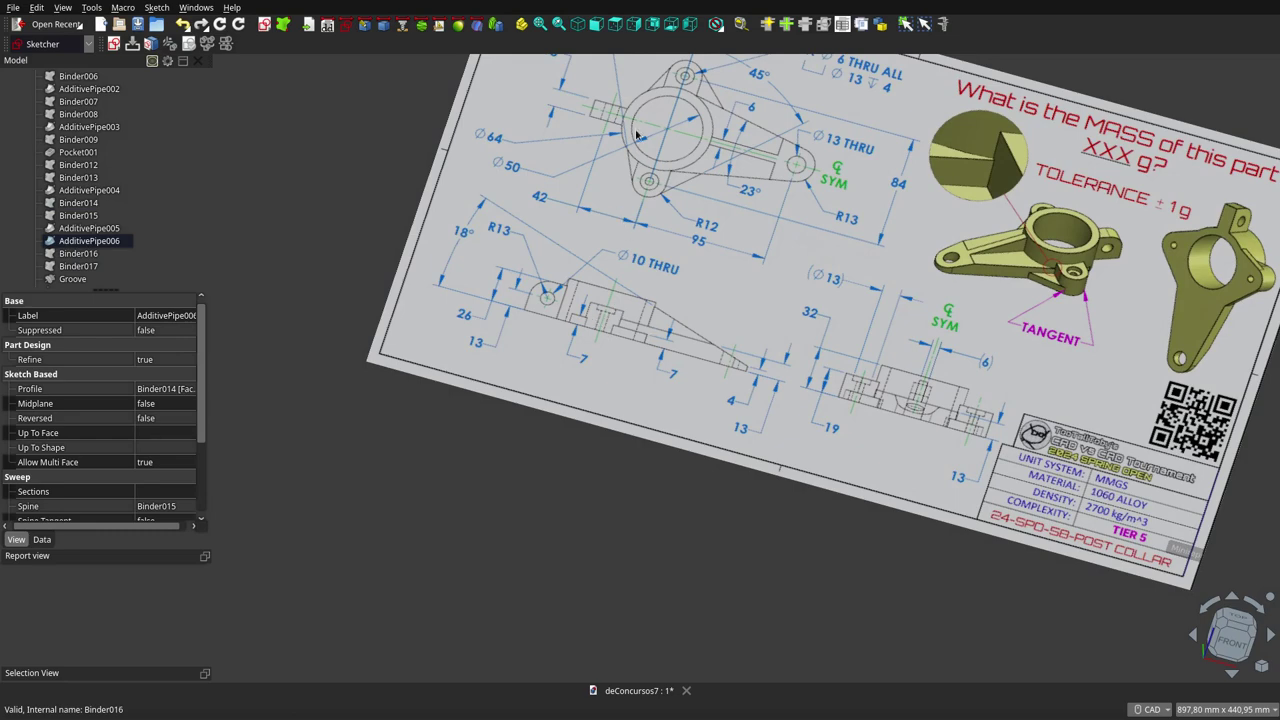
click(612, 28)
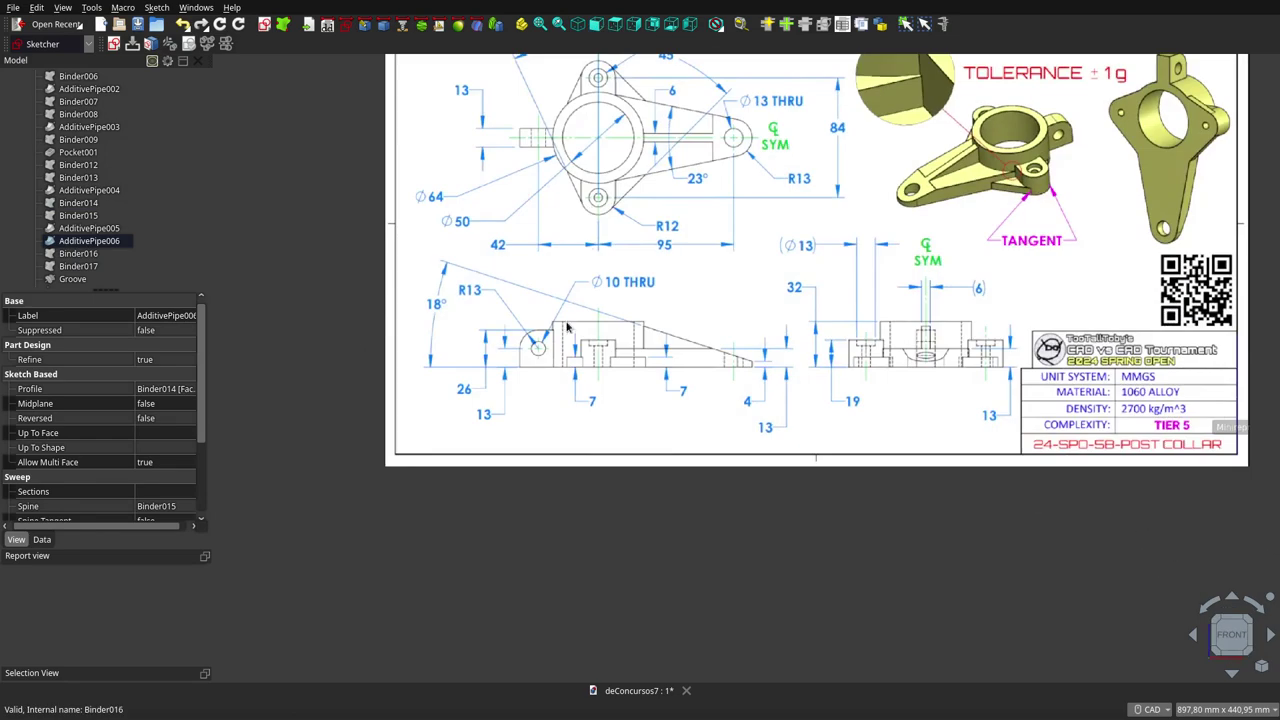
scroll(566, 327, up, 2)
scroll(601, 345, up, 2)
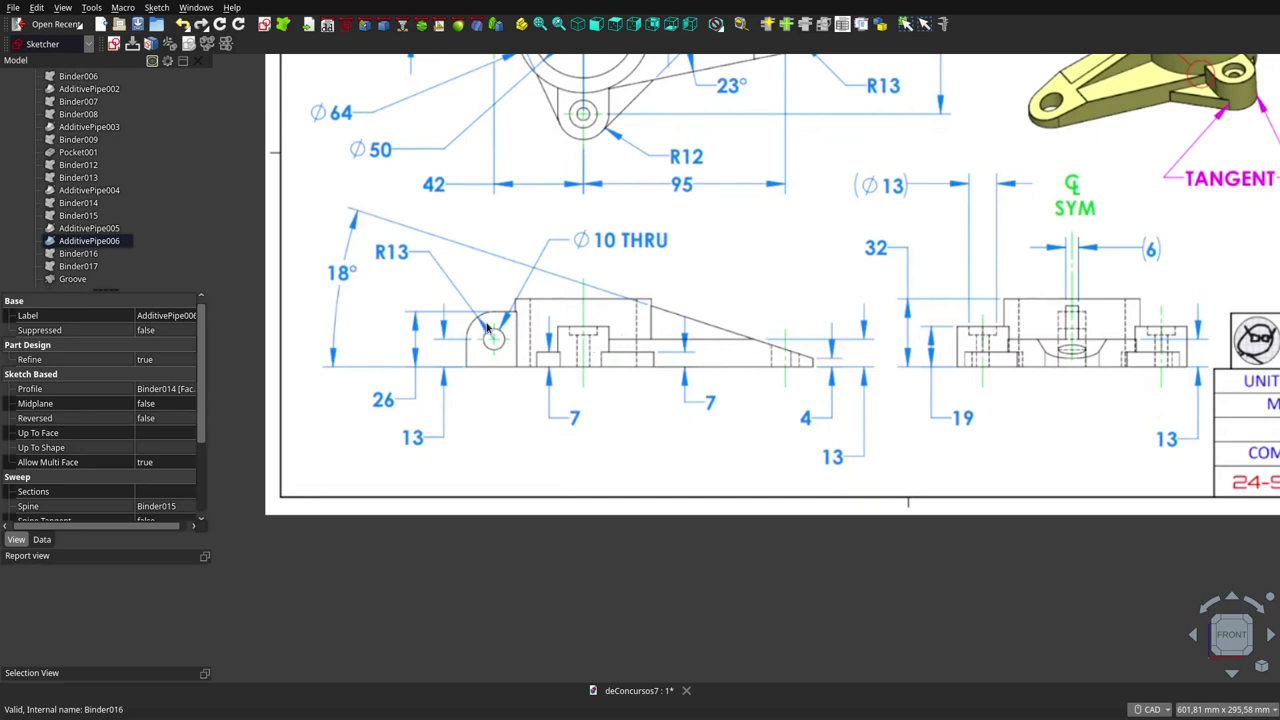
scroll(688, 363, down, 2)
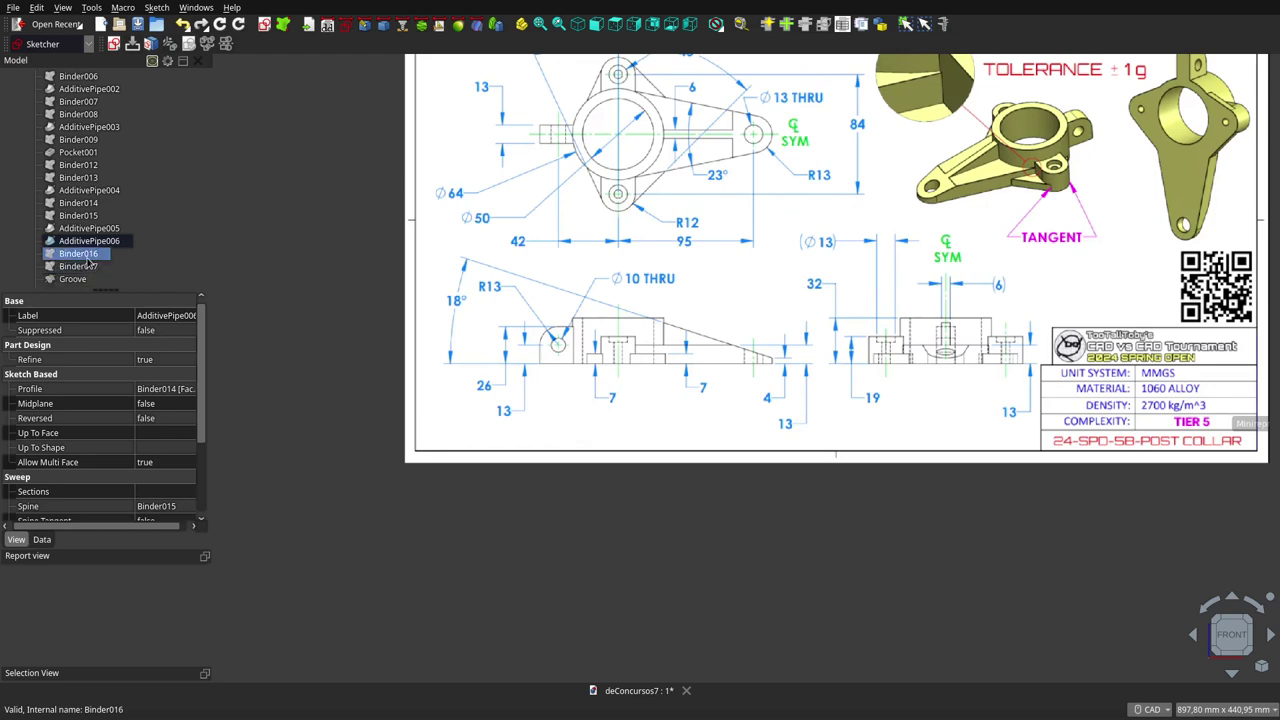
Inspect the Binder016 and Binder017 groove profiles against the drawing's front view
click(88, 258)
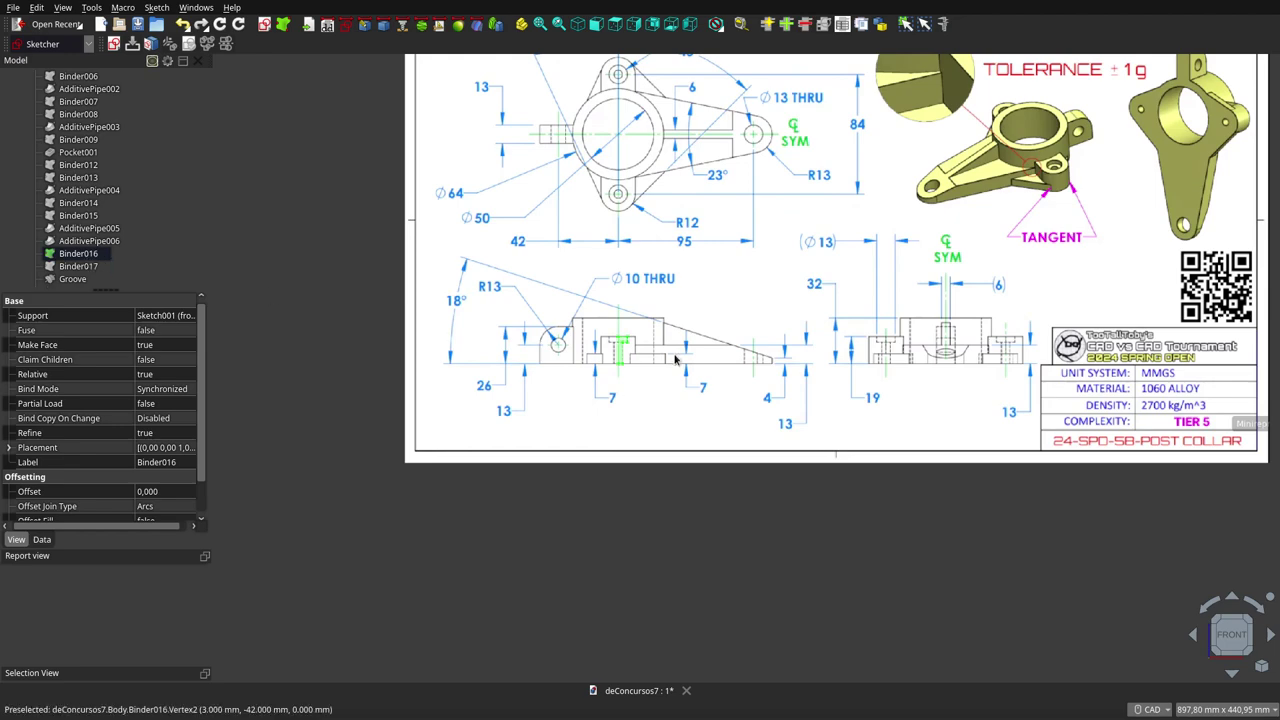
middle_drag(657, 279, 653, 350)
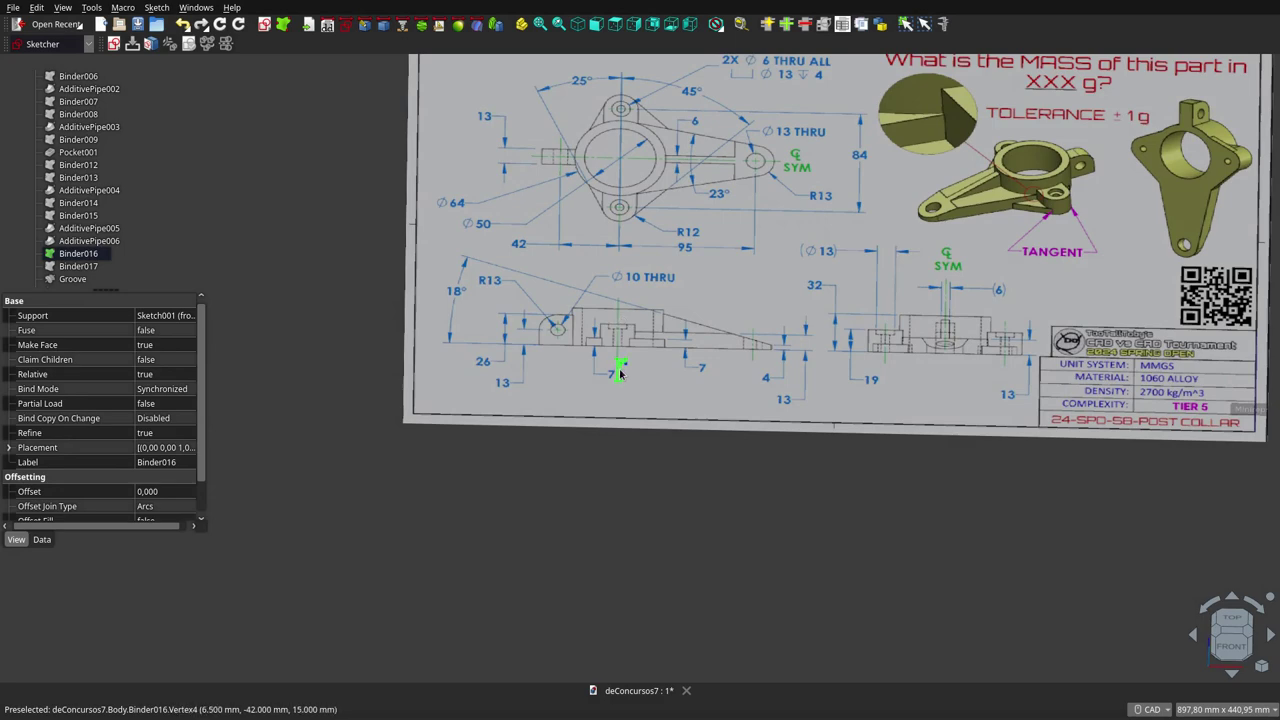
scroll(619, 368, up, 2)
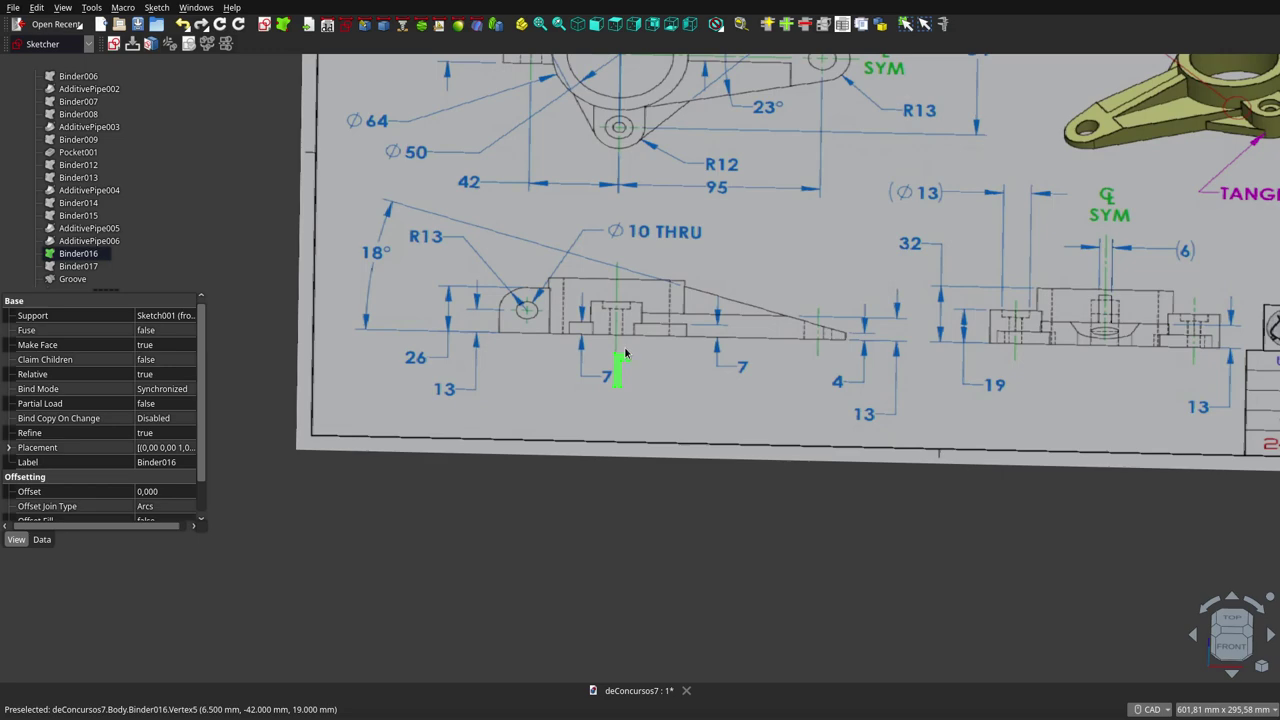
click(54, 266)
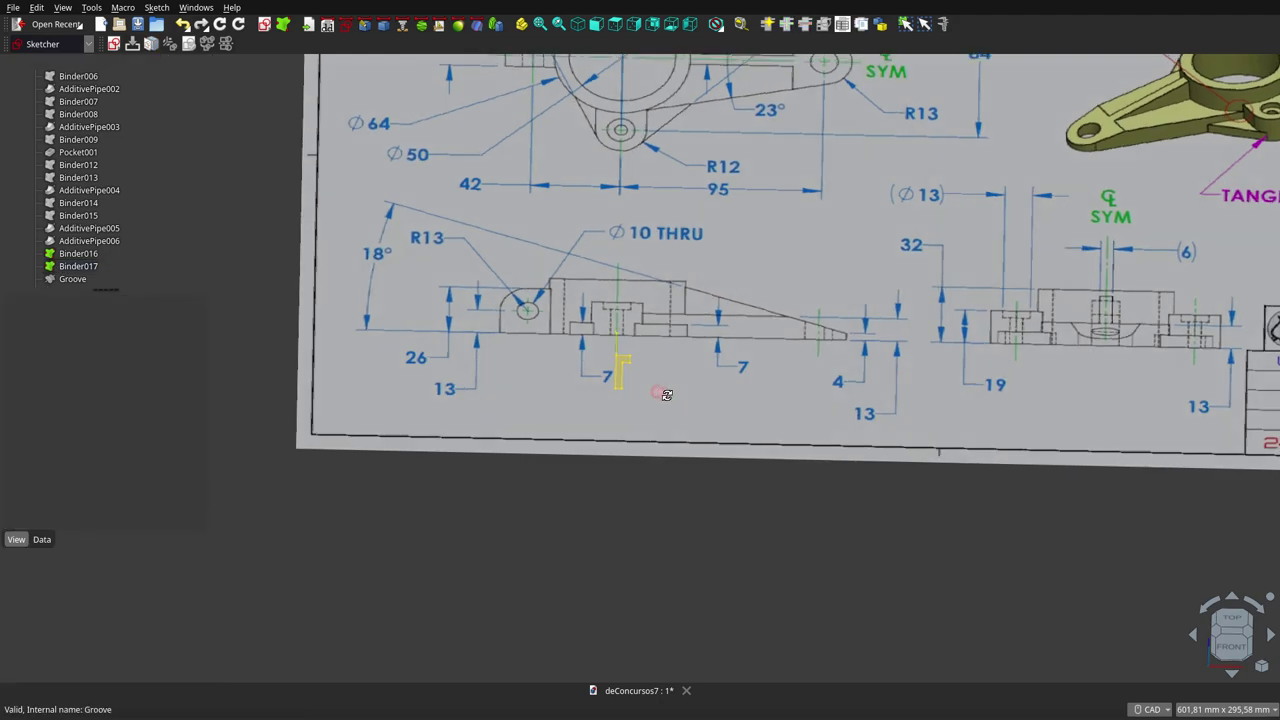
middle_drag(660, 460, 833, 411)
key(1)
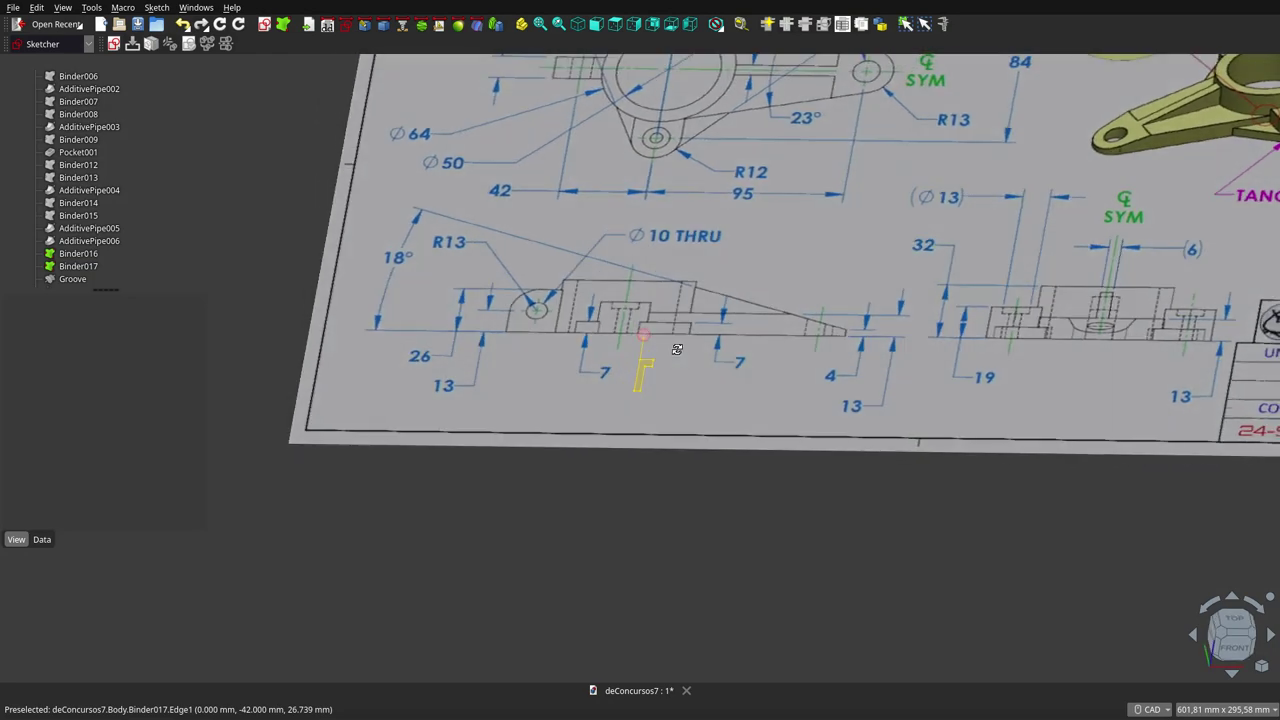
middle_drag(639, 340, 624, 302)
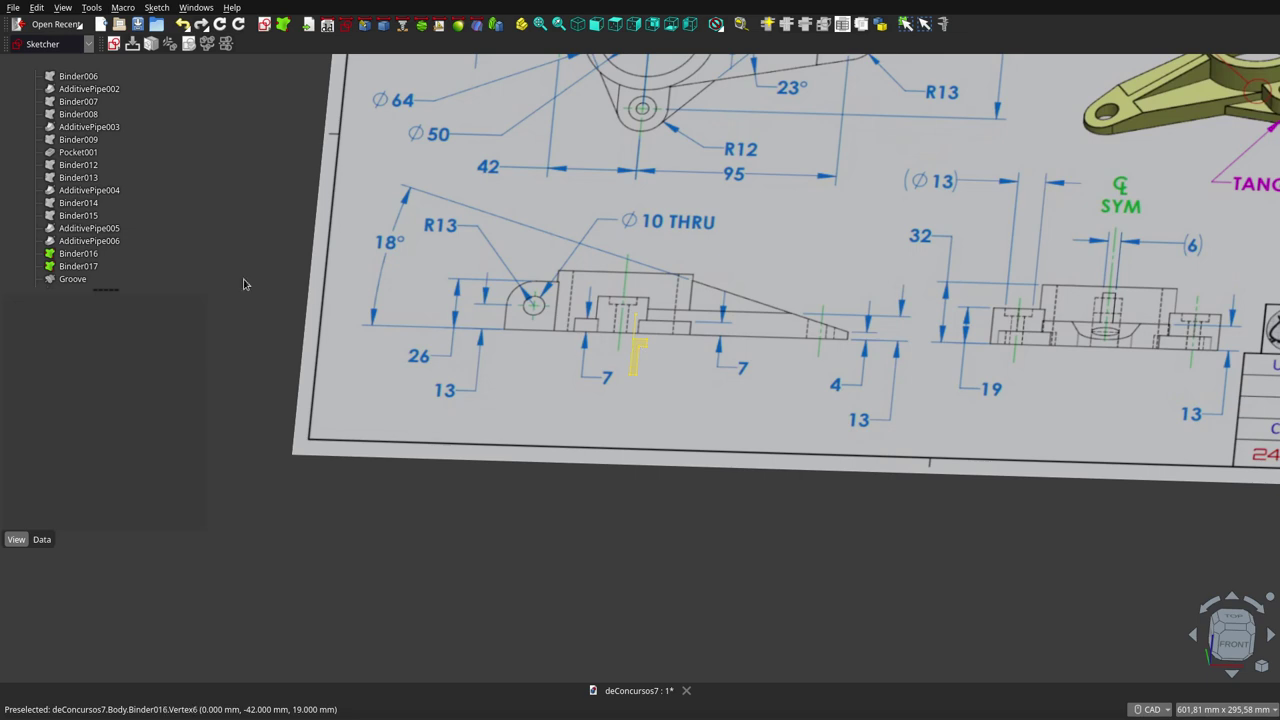
Make the Groove solid visible and orbit around the part
click(76, 267)
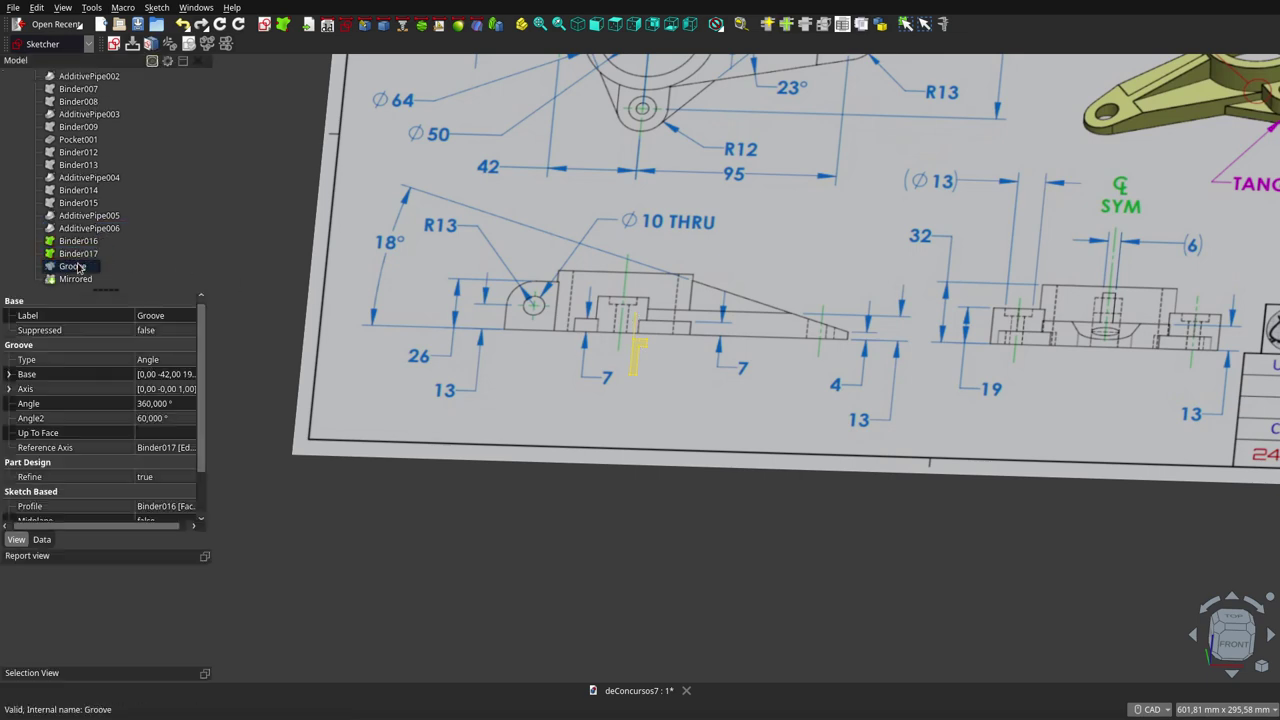
key(space)
click(495, 377)
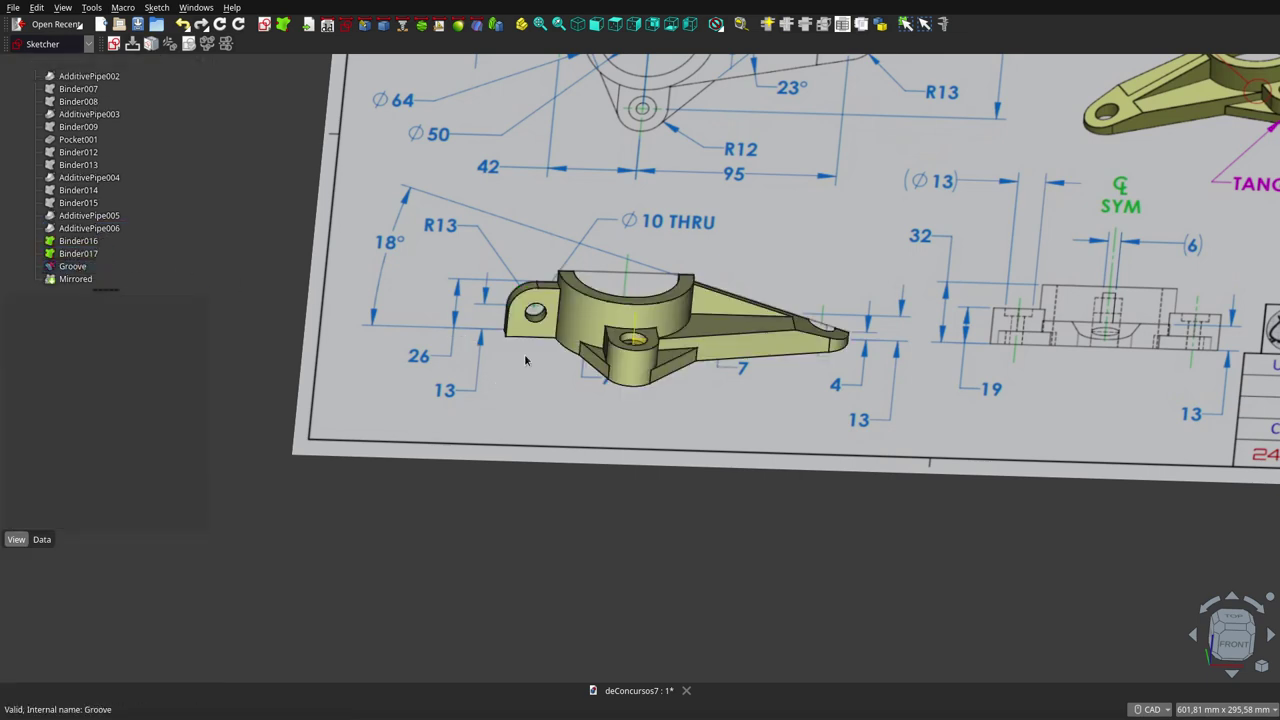
mouse_move(527, 364)
middle_down()
mouse_move(534, 404)
mouse_move(491, 366)
middle_up()
Select Binder016, Binder017, Groove and Mirrored to review the mirrored collar
click(92, 241)
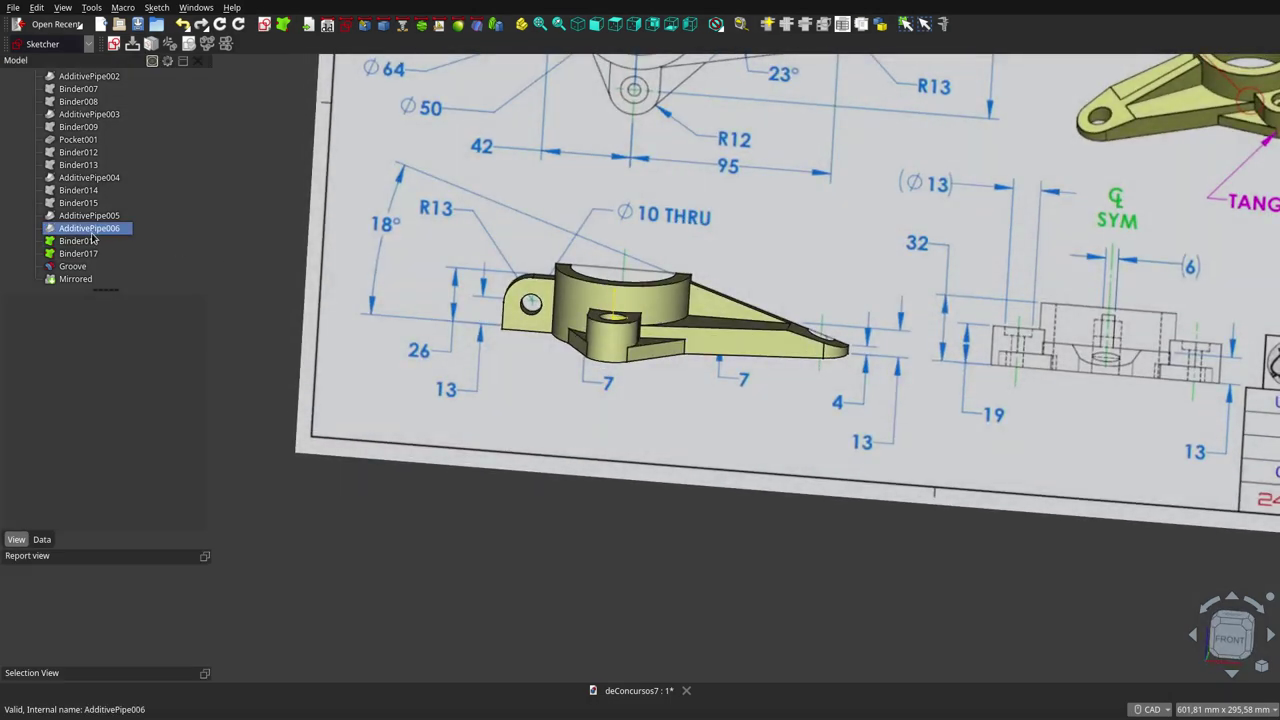
click(92, 254)
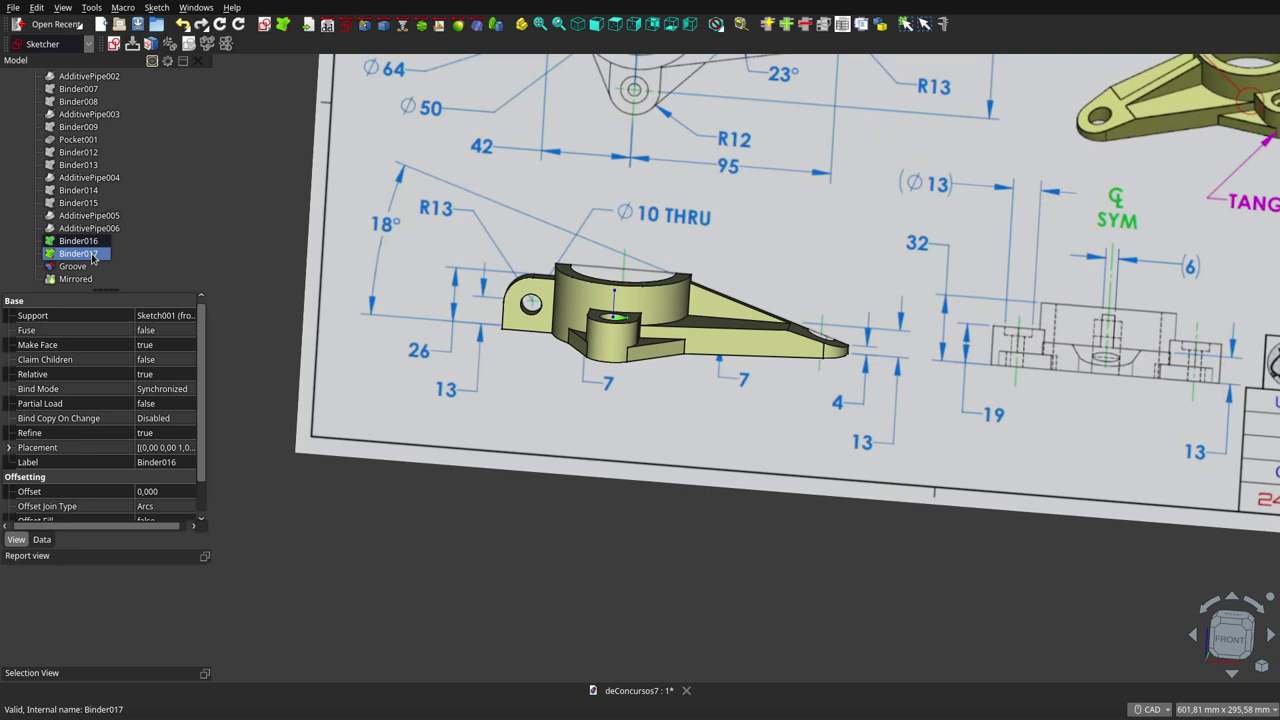
ctrl+click(92, 241)
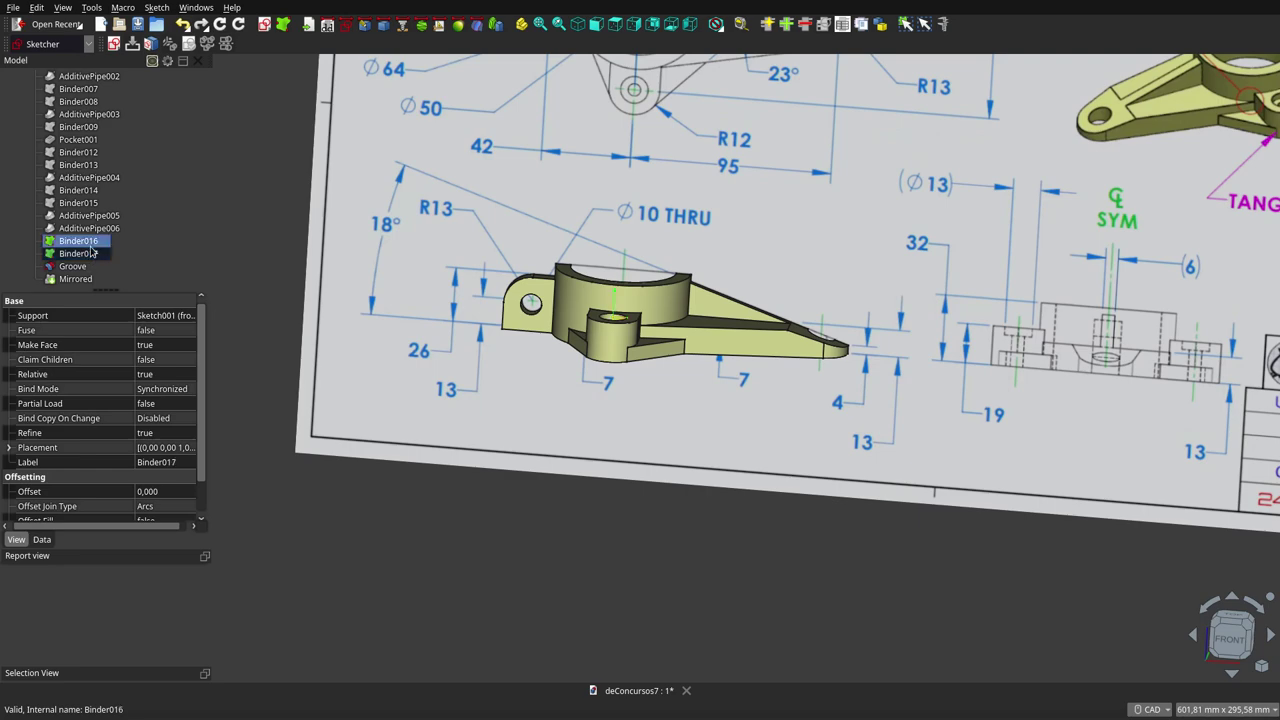
middle_drag(647, 352, 714, 352)
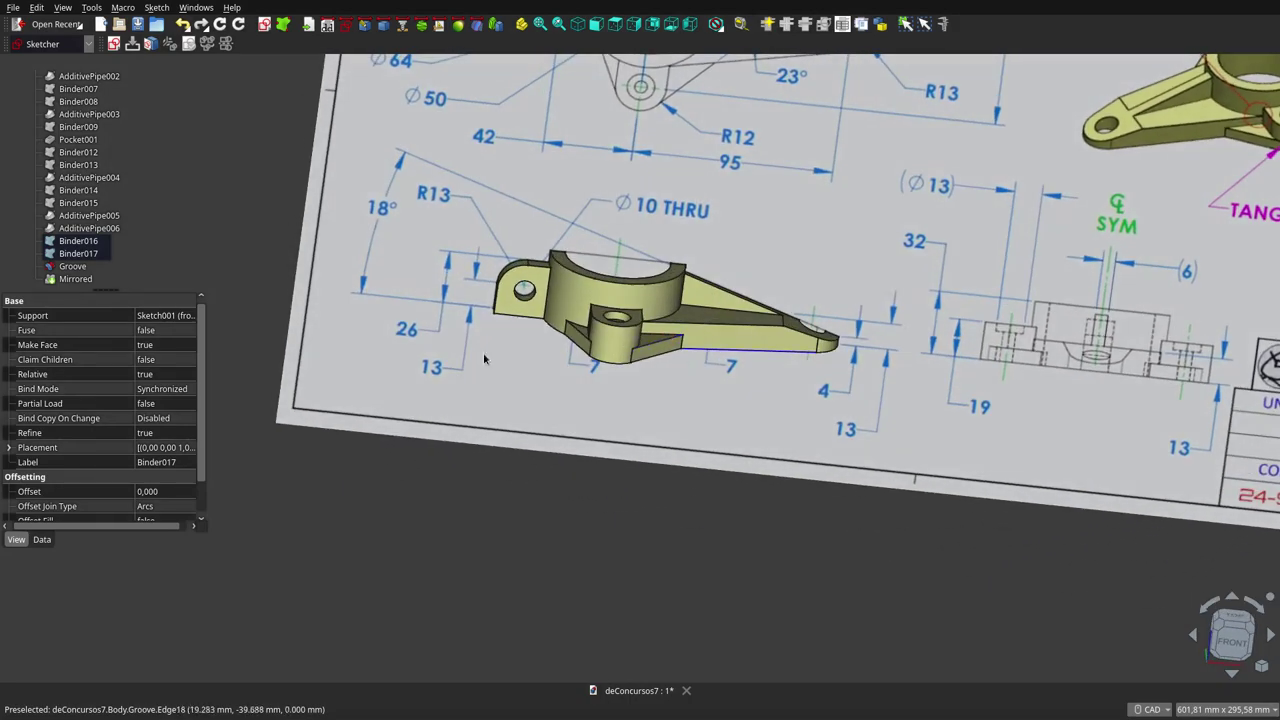
click(55, 266)
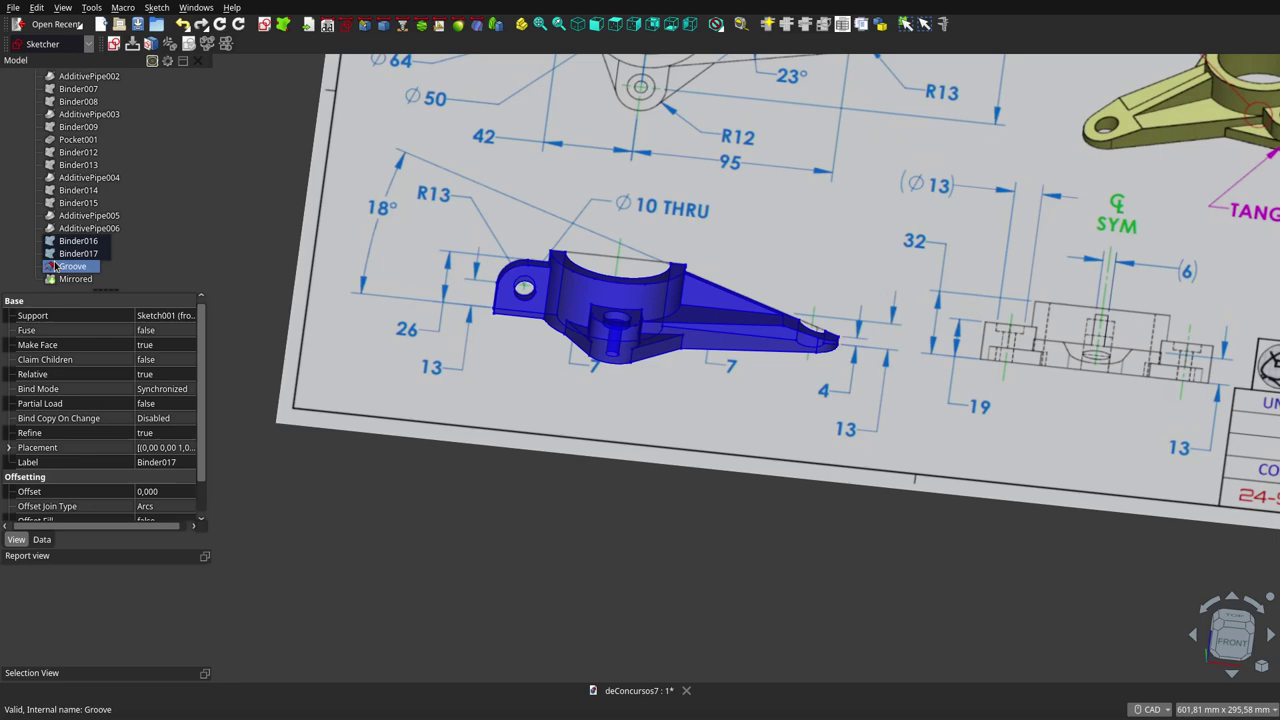
click(75, 280)
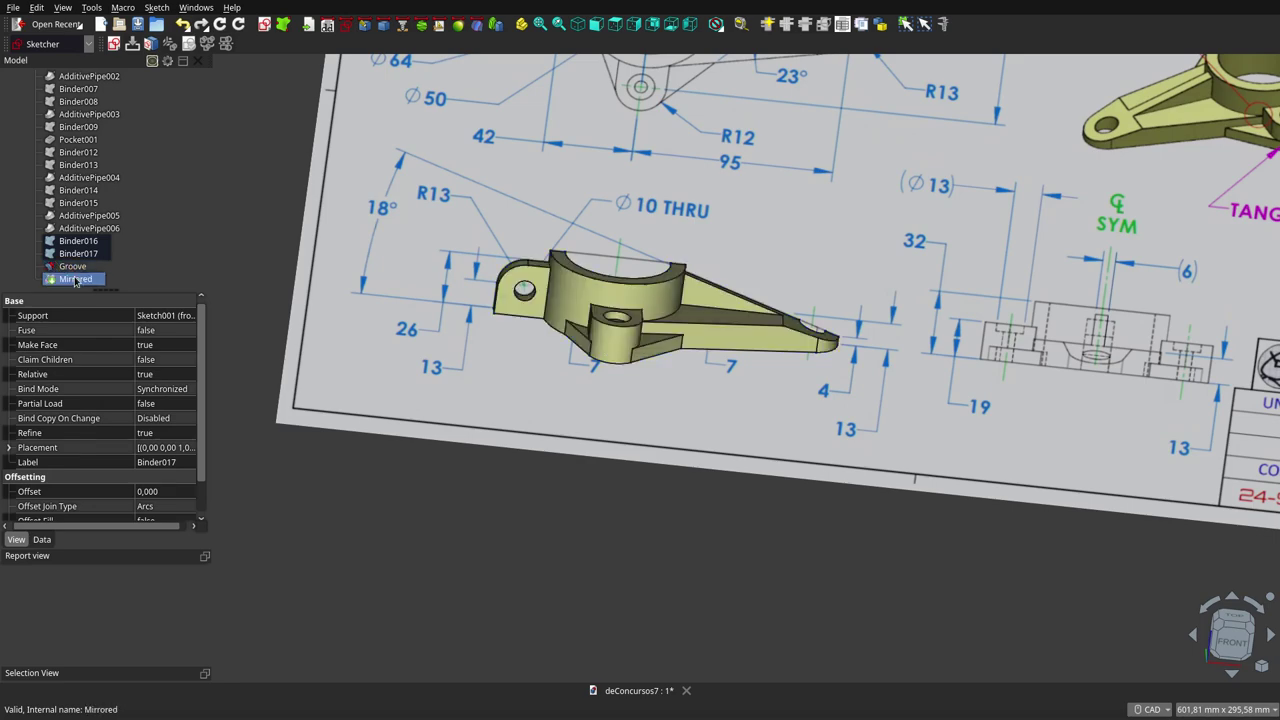
scroll(265, 221, down, 5)
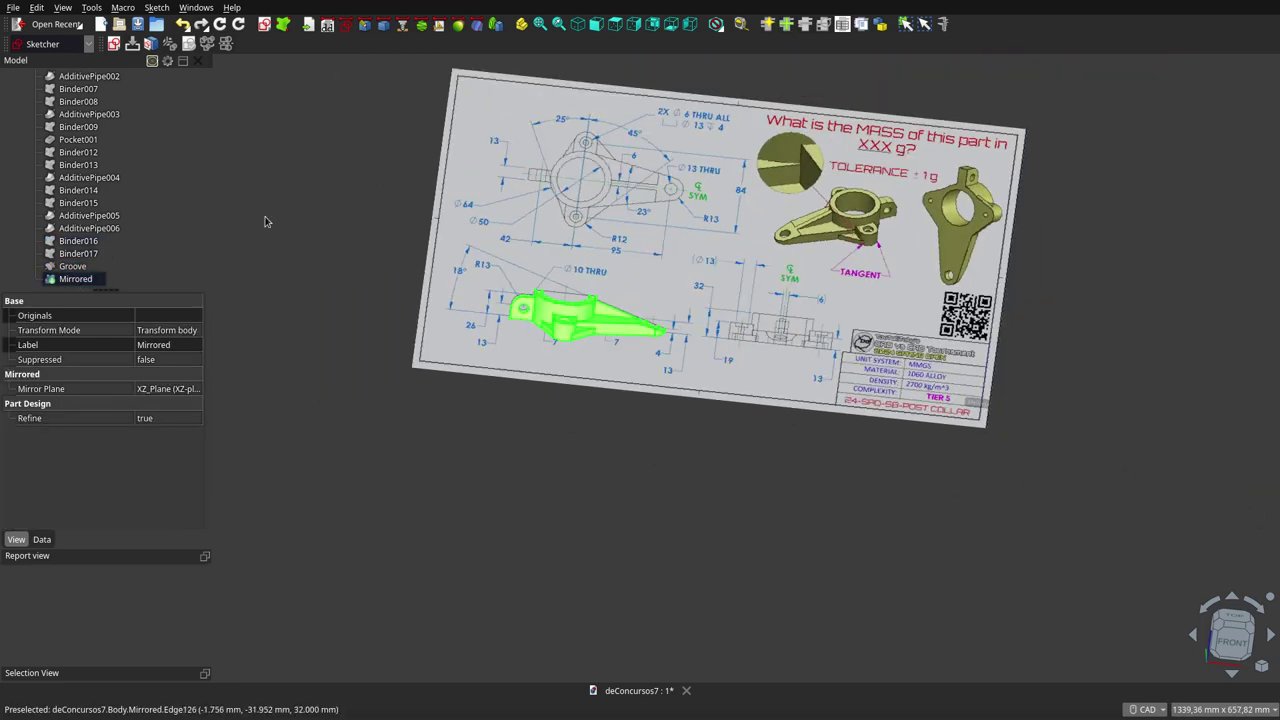
scroll(80, 150, up, 5)
click(55, 92)
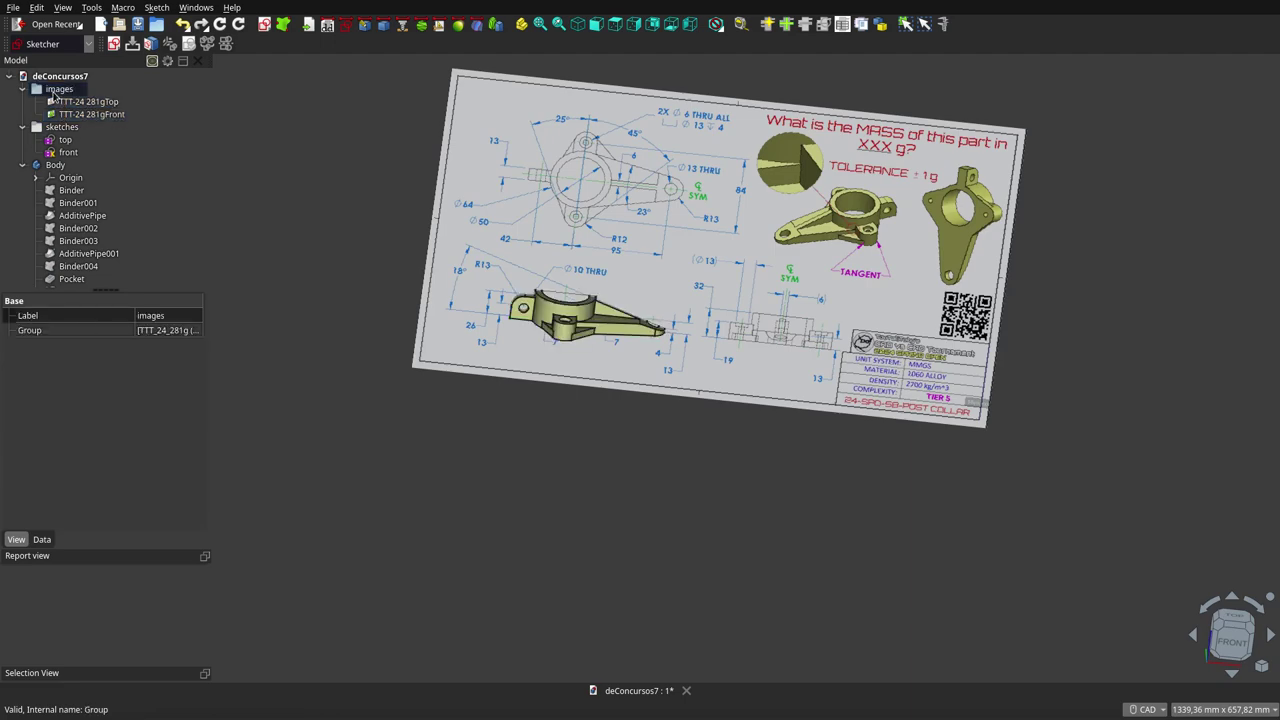
key(space)
key(2)
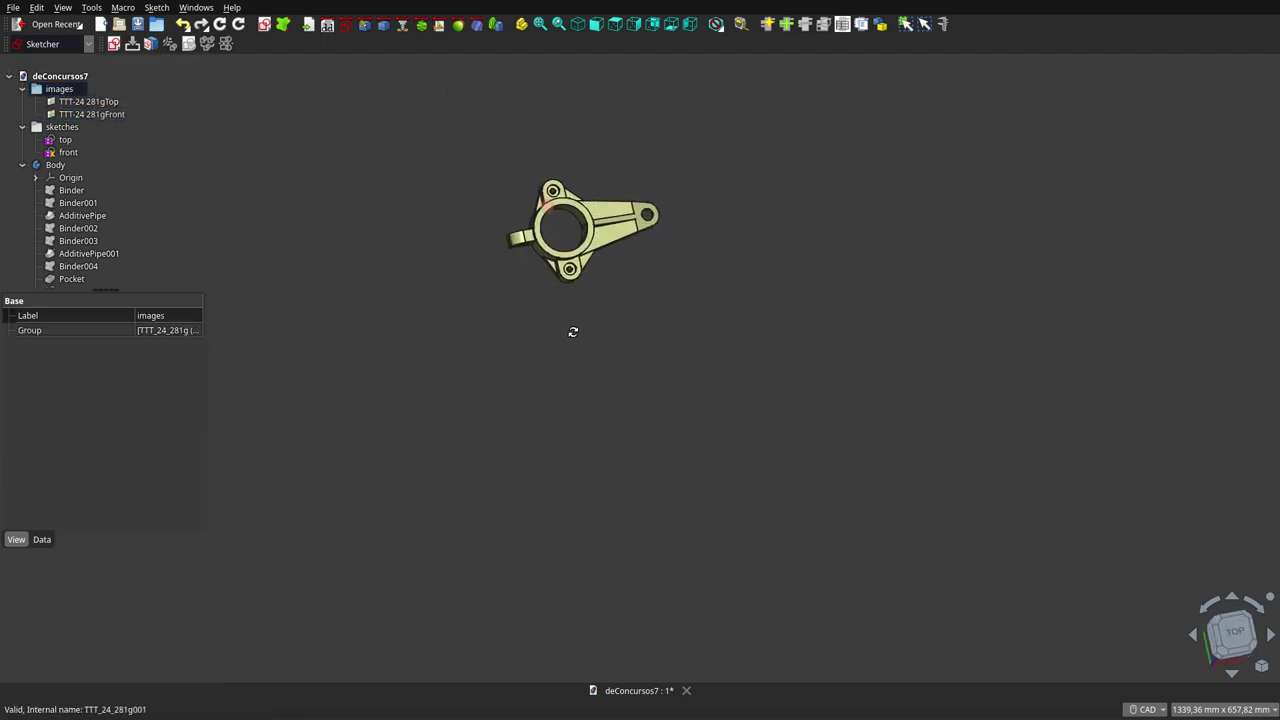
middle_drag(573, 331, 477, 263)
scroll(522, 245, up, 2)
scroll(522, 245, up, 3)
scroll(905, 326, up, 3)
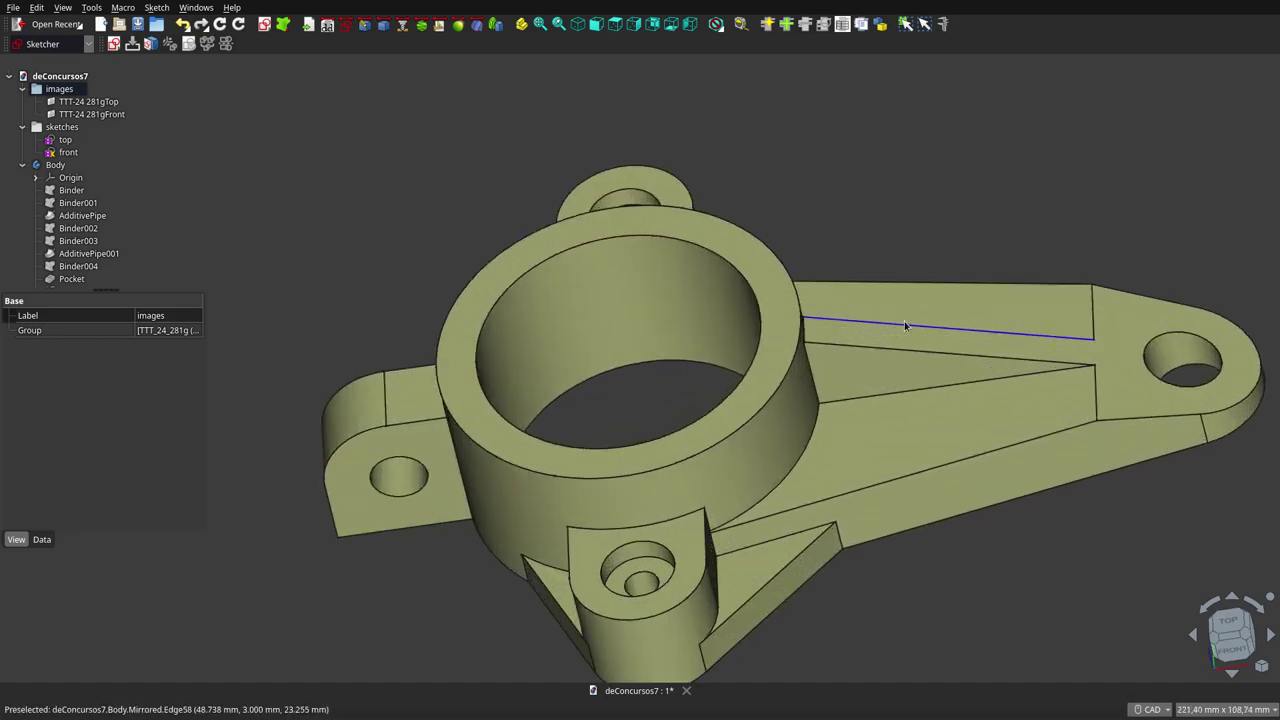
scroll(597, 265, down, 2)
mouse_move(597, 265)
middle_down()
mouse_move(637, 321)
mouse_move(603, 180)
mouse_move(801, 232)
mouse_move(777, 277)
mouse_move(651, 249)
mouse_move(640, 277)
mouse_move(706, 342)
mouse_move(737, 271)
mouse_move(660, 249)
mouse_move(663, 274)
mouse_move(597, 317)
middle_up()
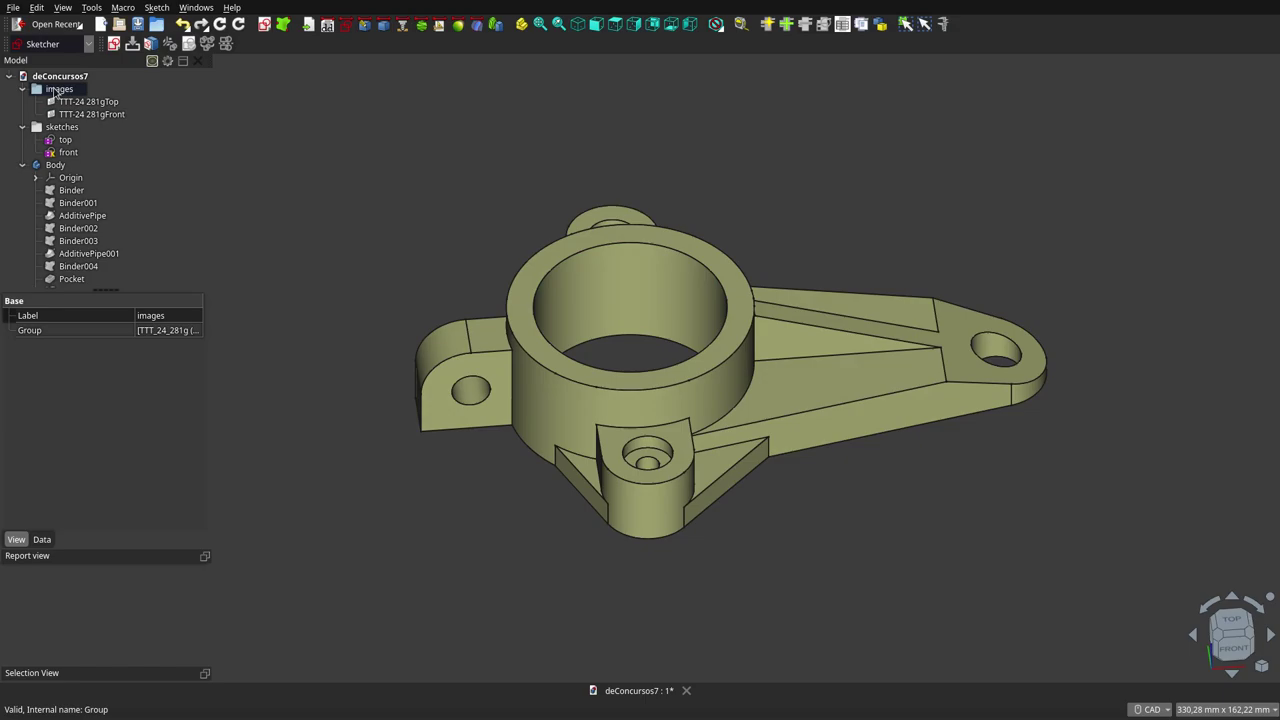
key(space)
Collapse the Body's feature tree and select Body to show density 2700 kg/m³ and mass 281,003 g
scroll(597, 310, down, 5)
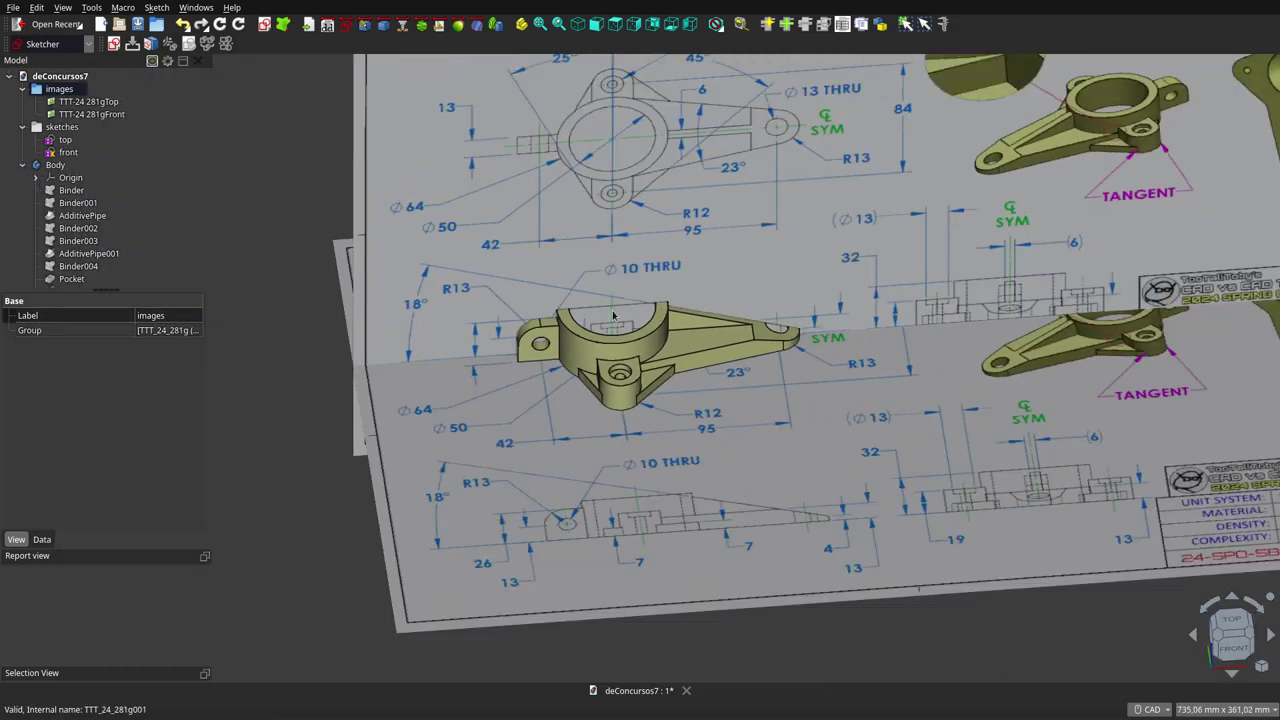
mouse_move(590, 430)
middle_down()
mouse_move(648, 397)
mouse_move(617, 430)
middle_up()
scroll(648, 397, up, 3)
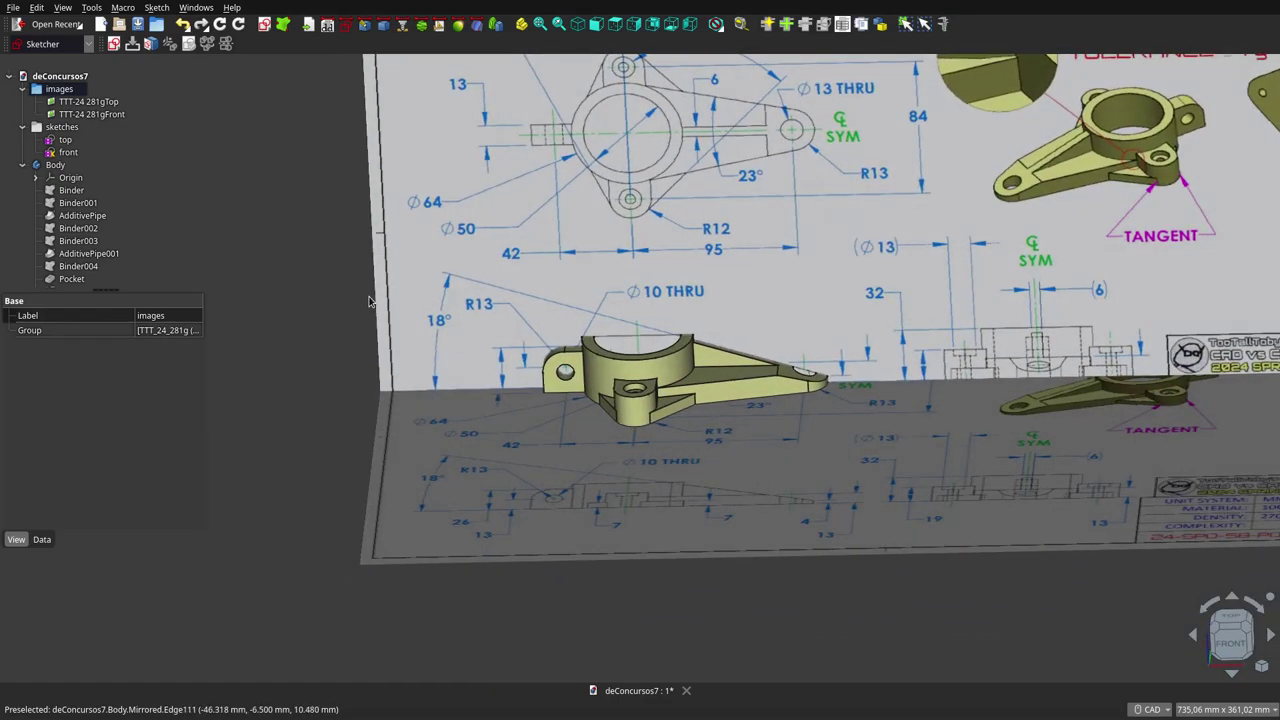
click(52, 166)
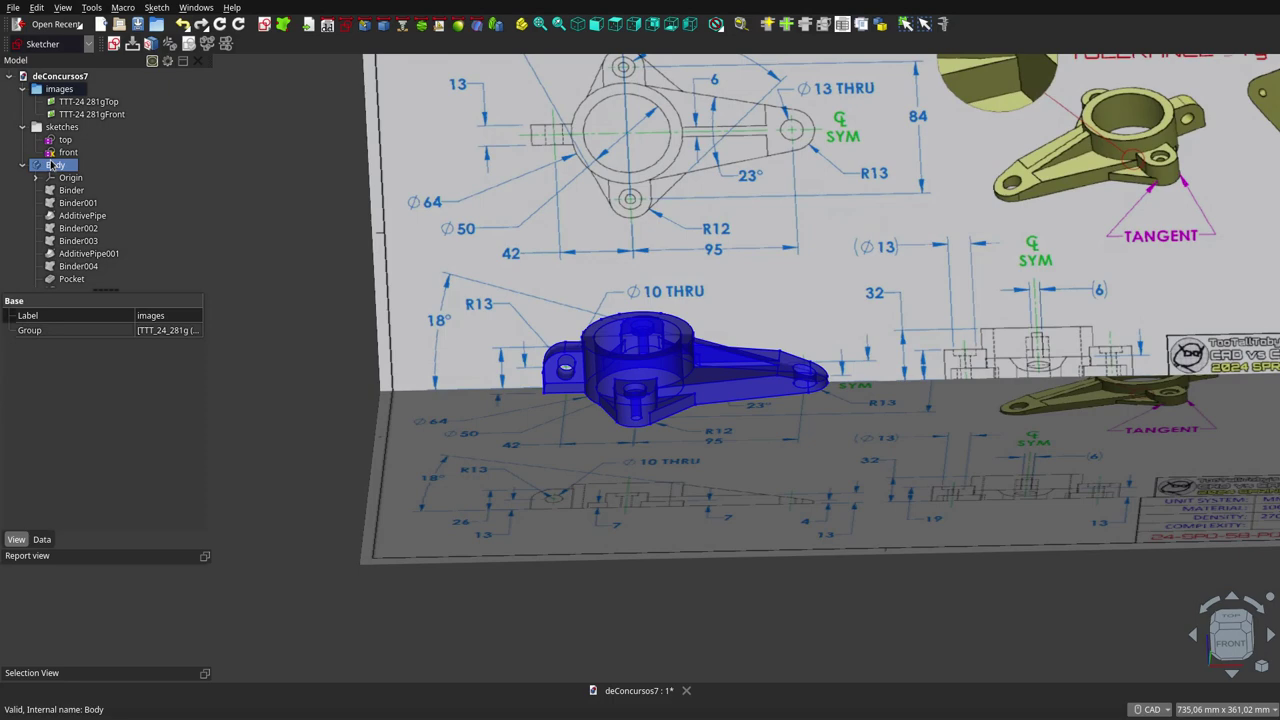
click(66, 177)
click(90, 228)
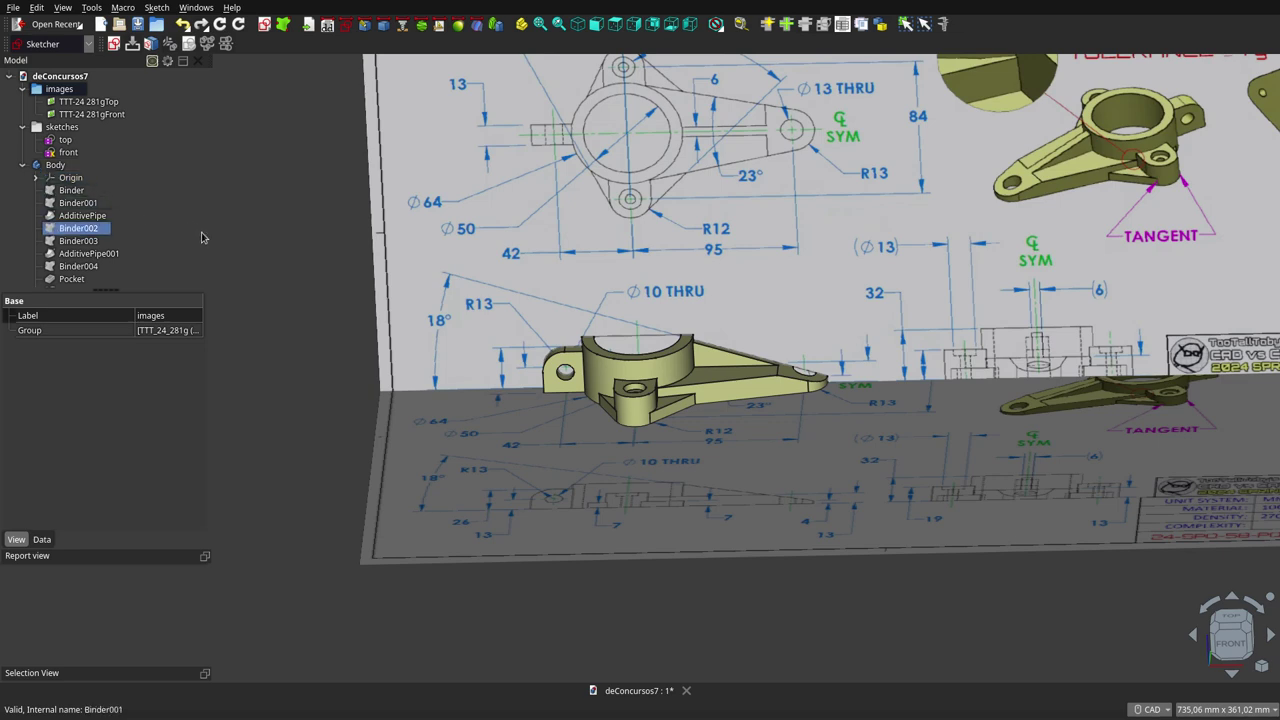
ctrl+click(92, 230)
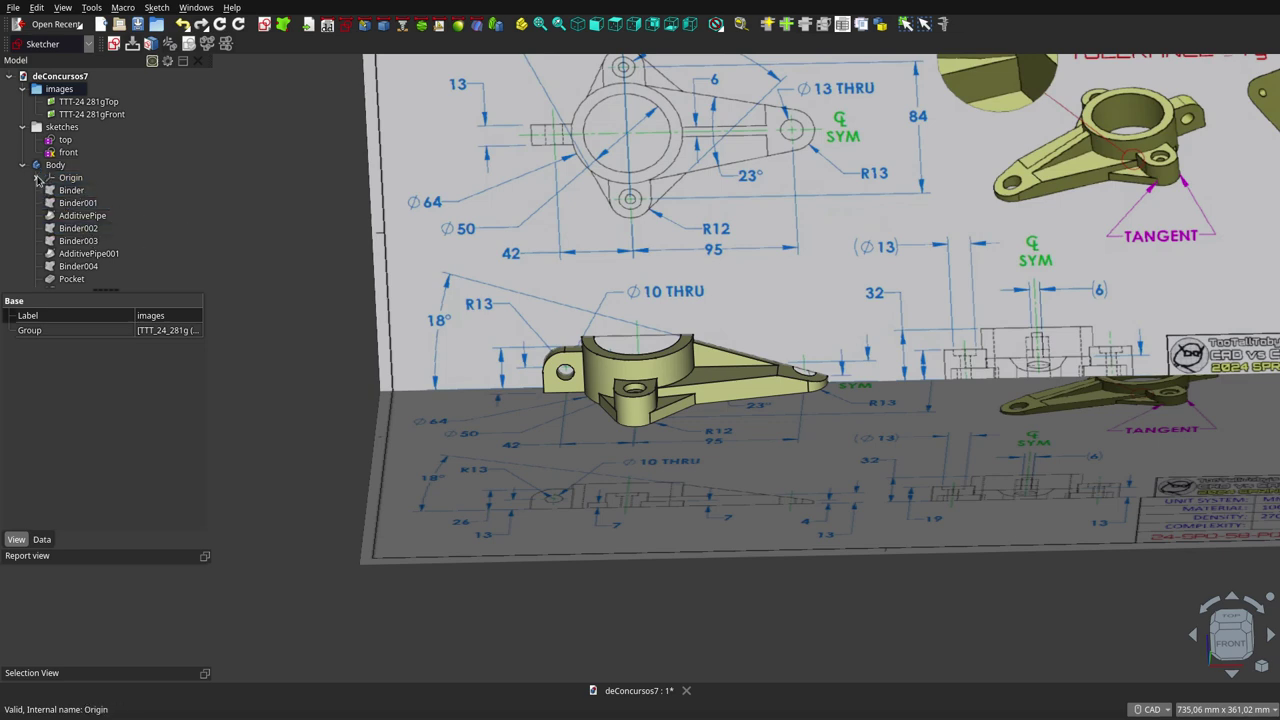
click(33, 166)
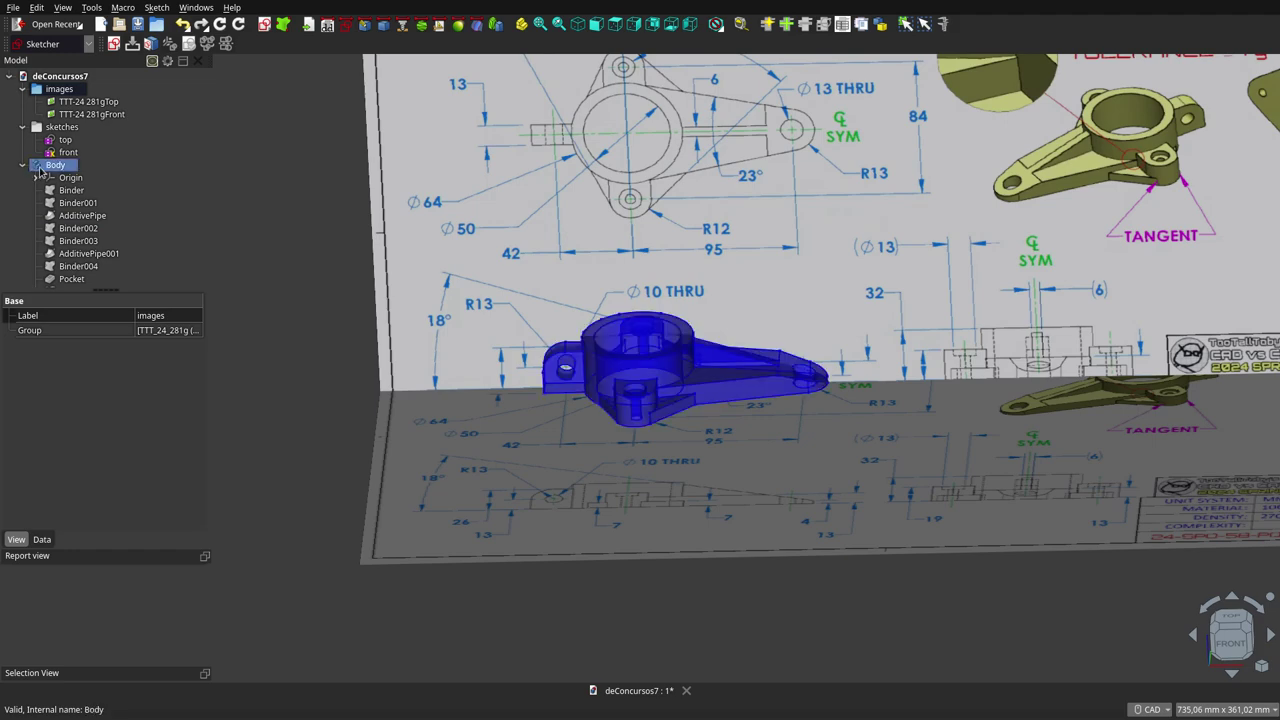
click(26, 168)
click(40, 170)
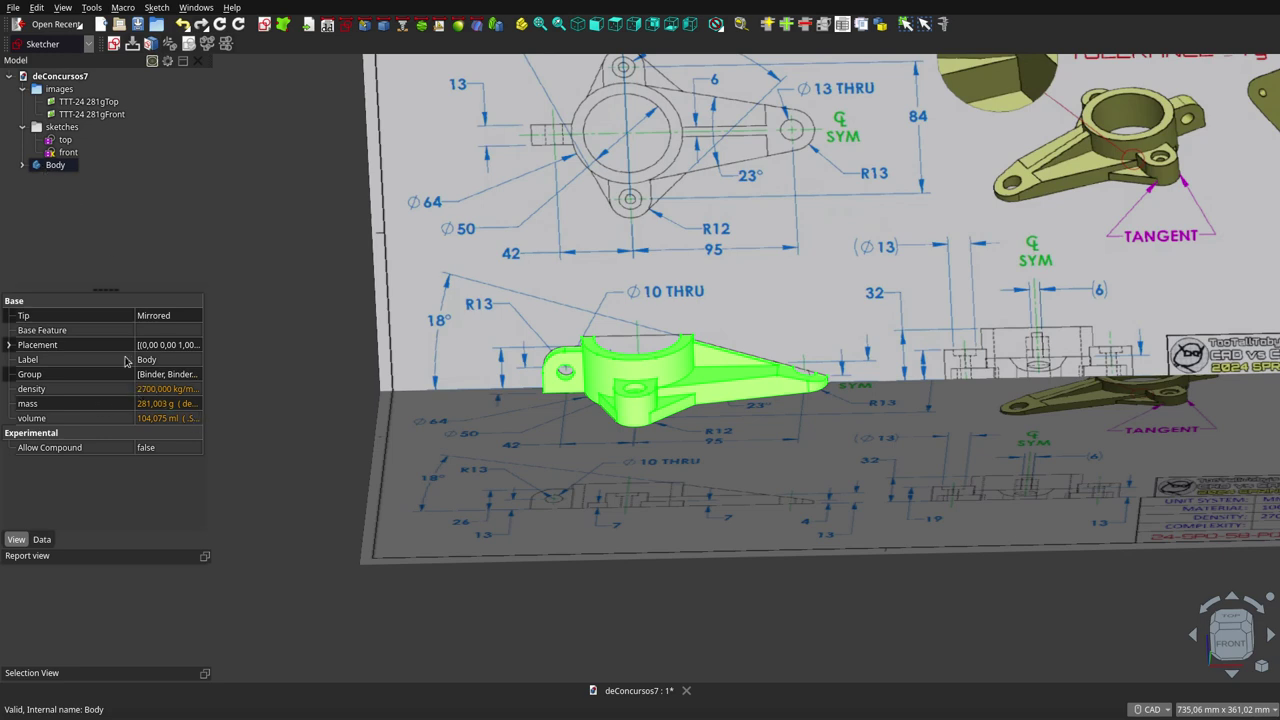
Dismiss the Body property context menu and view the drawing straight from the front
right_click(101, 316)
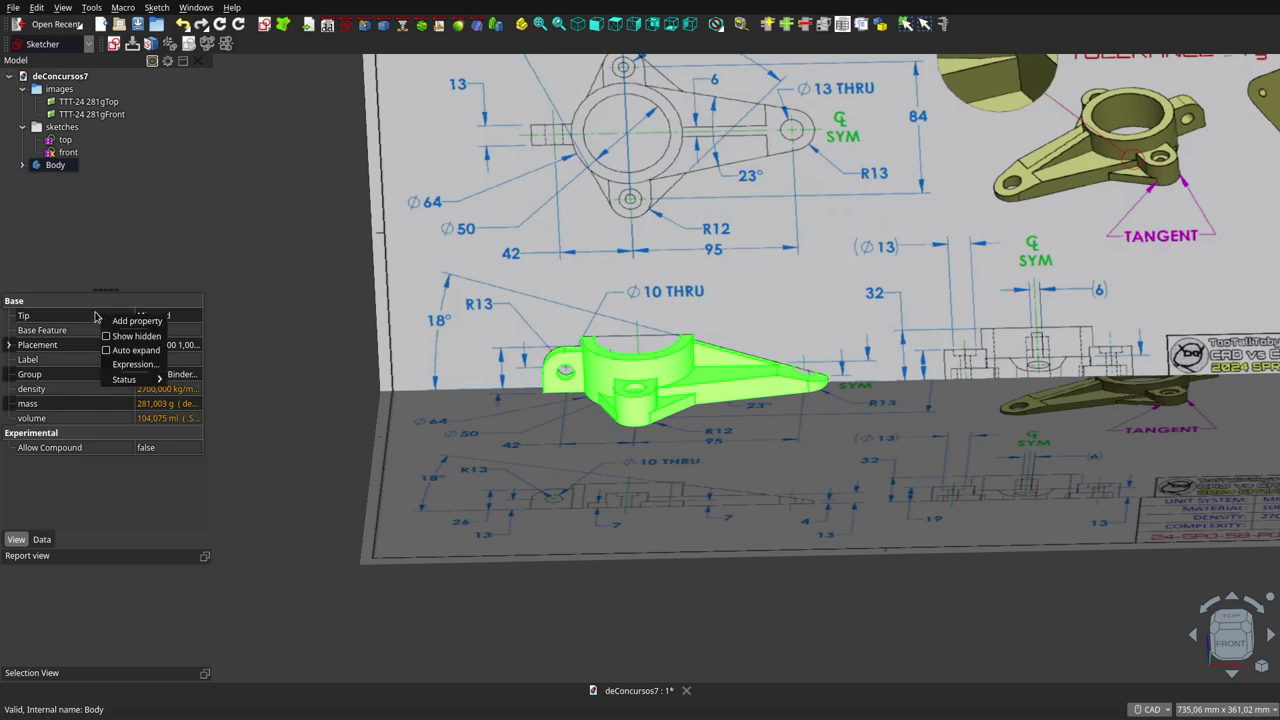
click(322, 240)
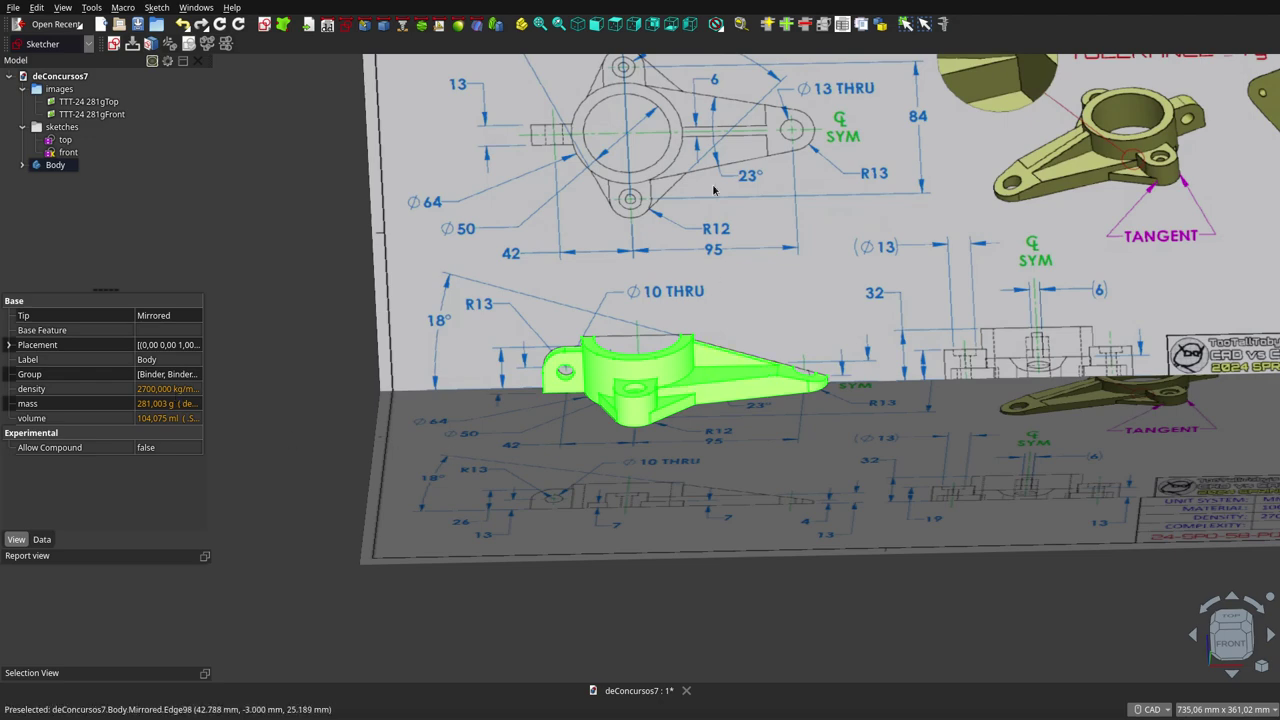
click(598, 25)
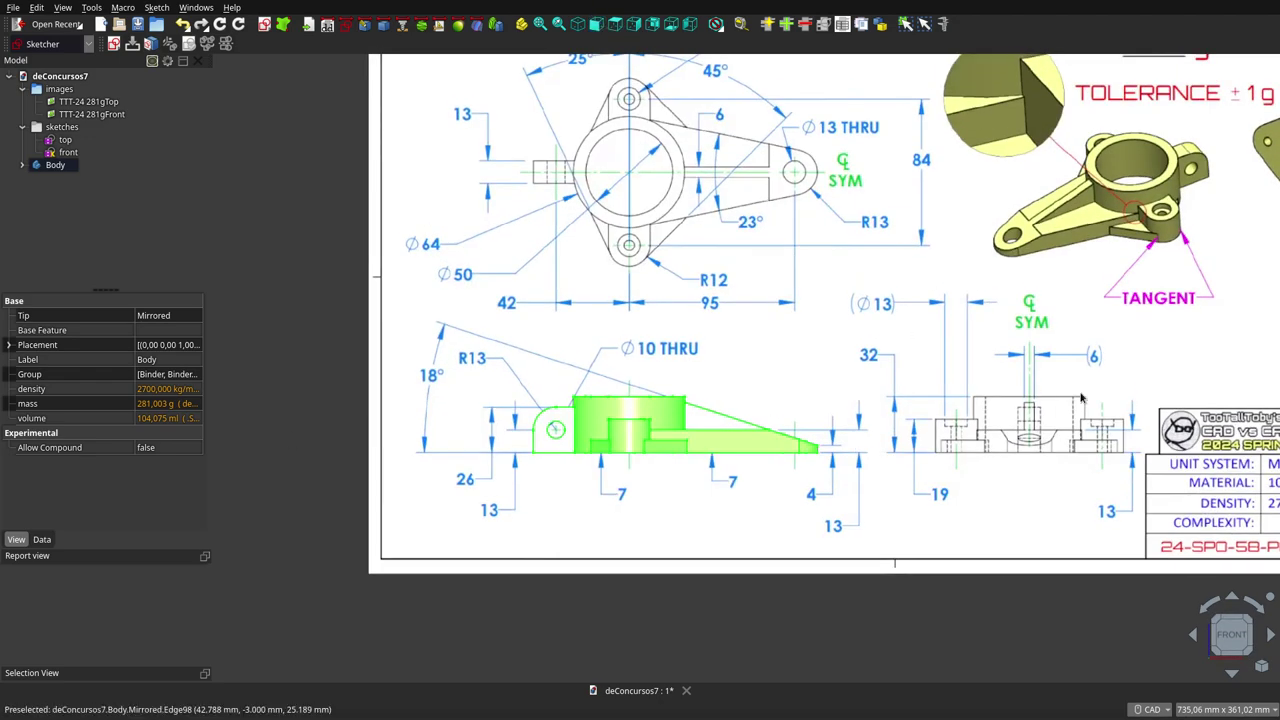
scroll(1155, 383, down, 1)
scroll(1118, 432, up, 3)
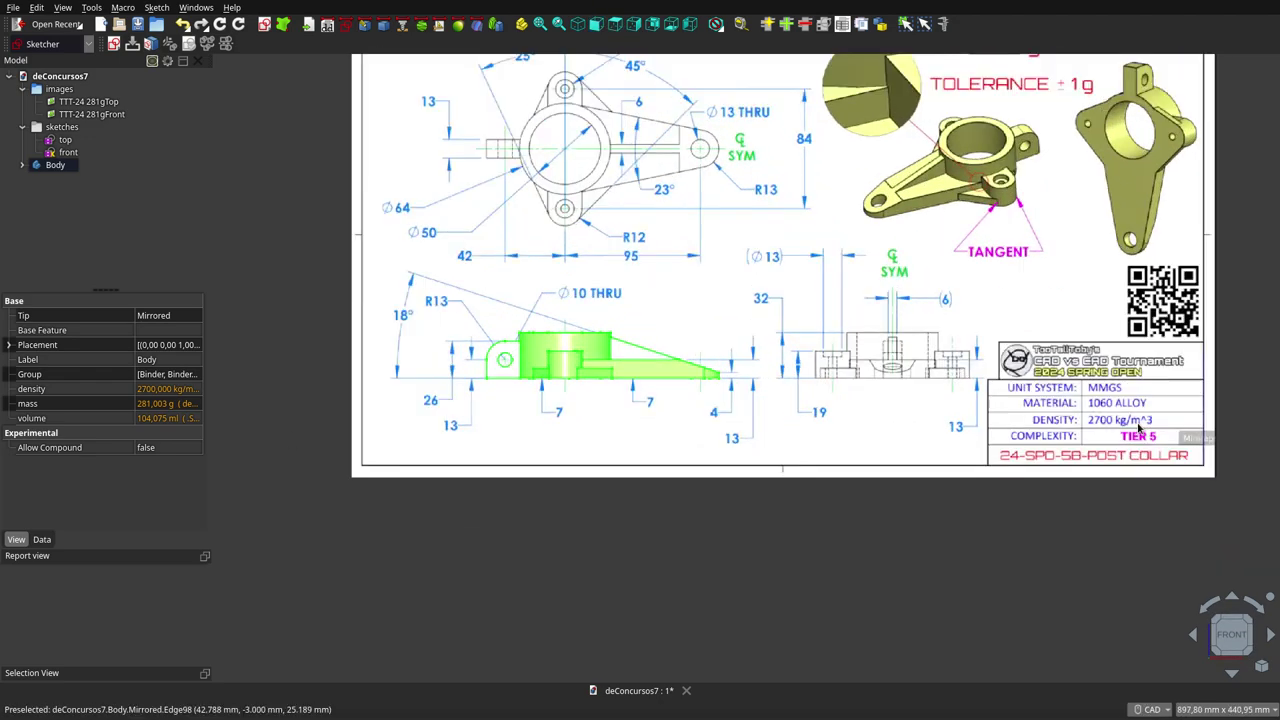
scroll(1138, 435, up, 1)
scroll(1140, 428, down, 1)
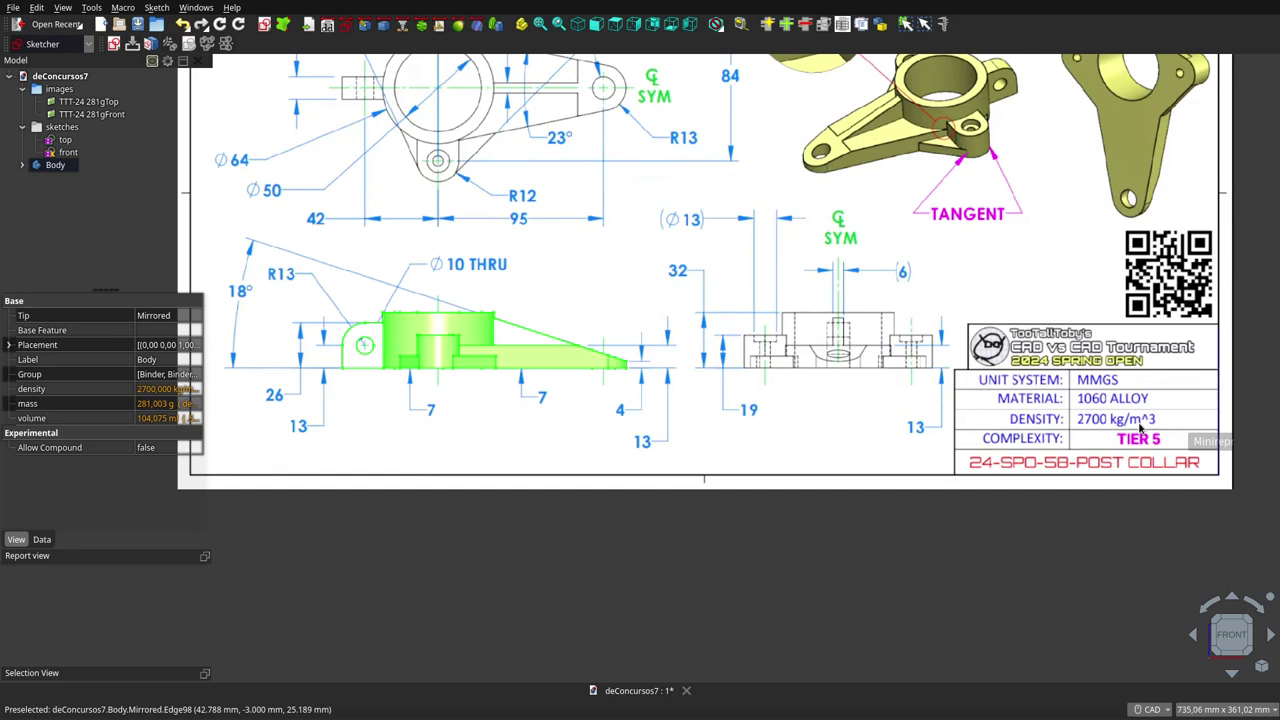
Check that volume uses .Shape.Volume and mass is density * volume, leaving both unchanged
click(145, 422)
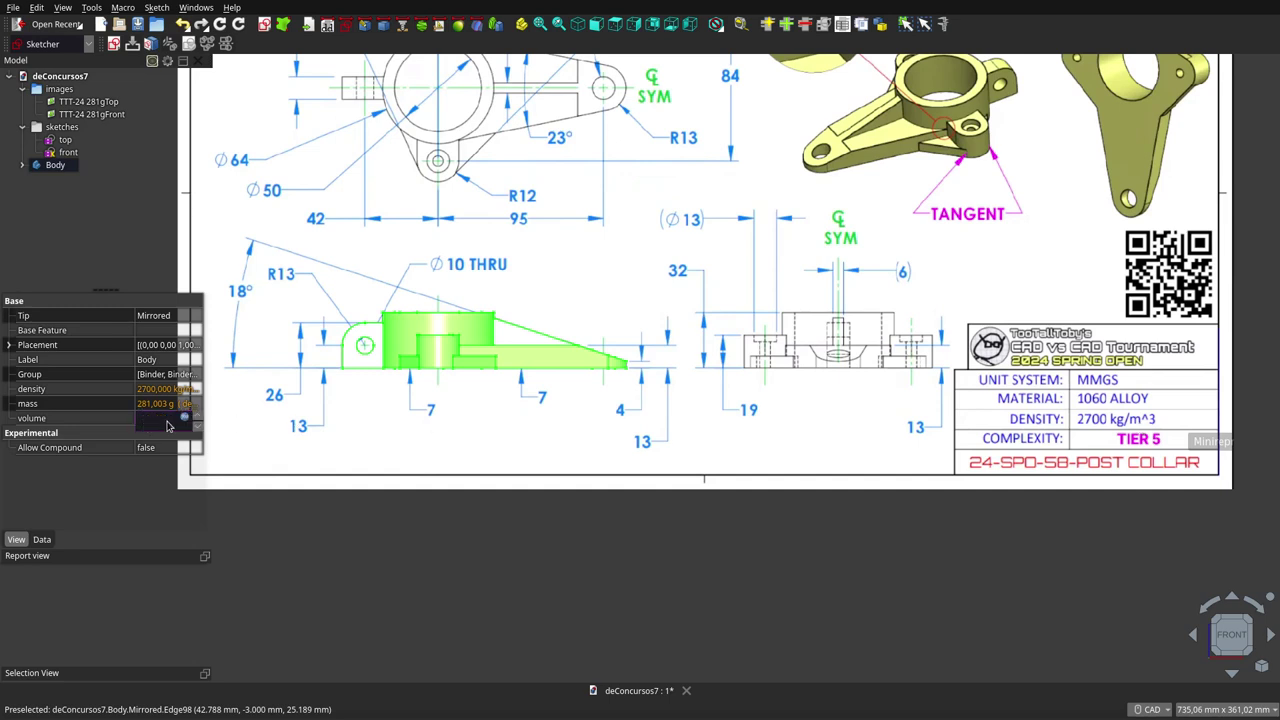
click(184, 420)
text(.Shape.Volume)
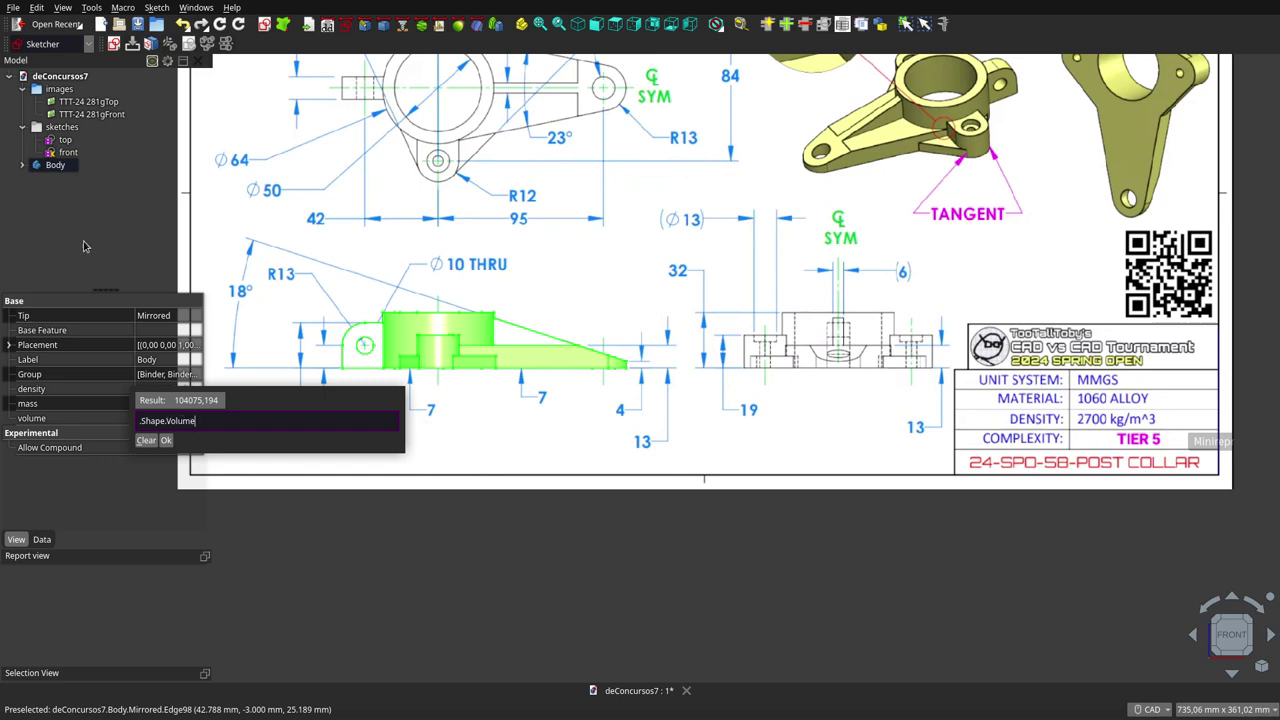
click(55, 166)
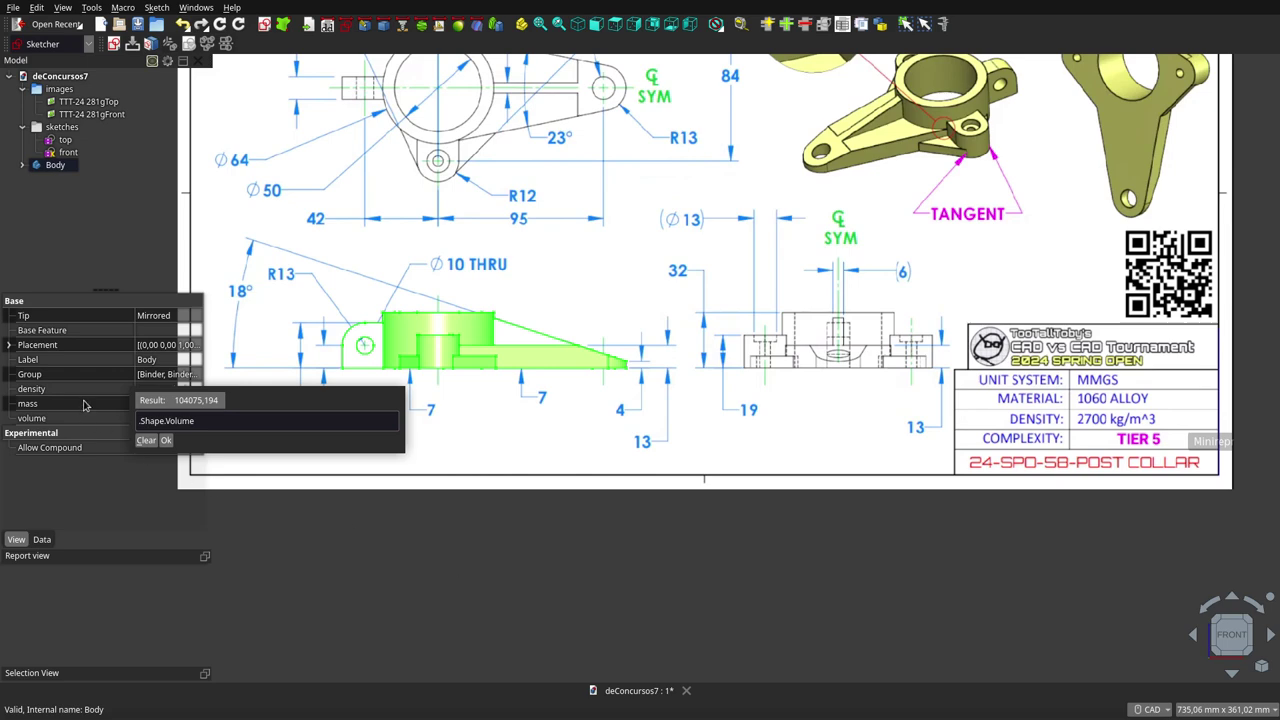
key(Return)
click(185, 403)
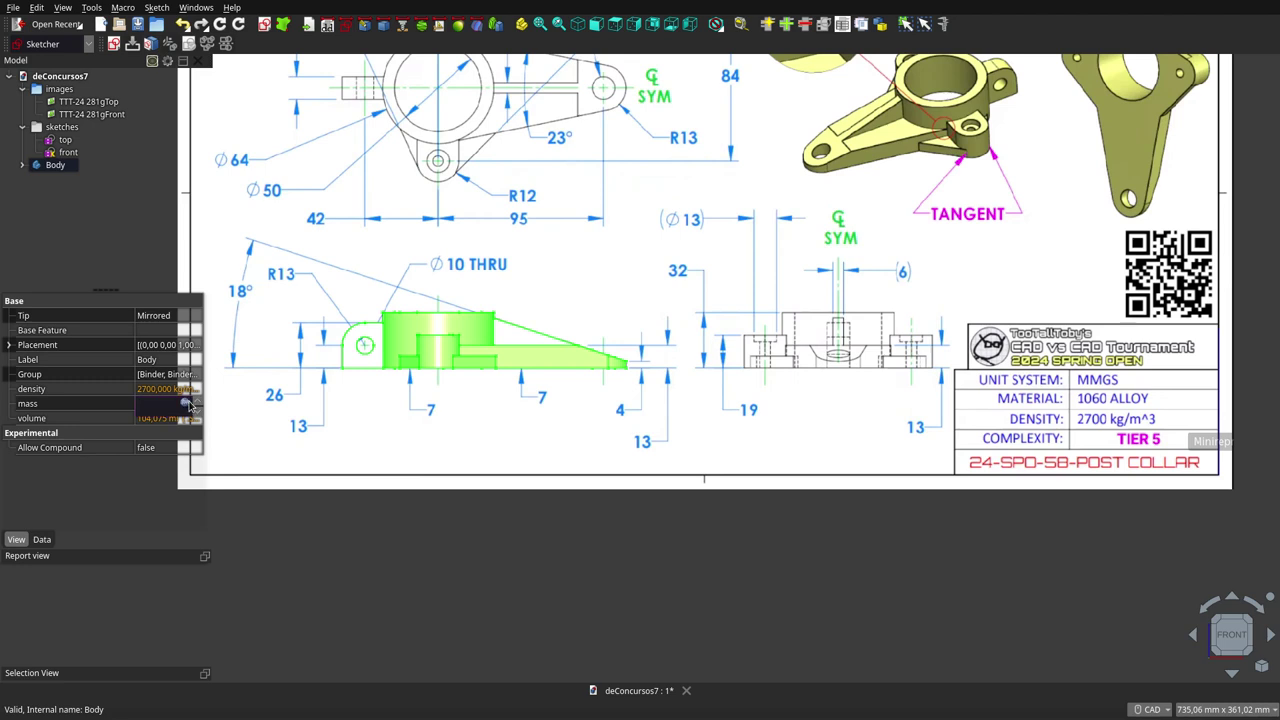
click(185, 403)
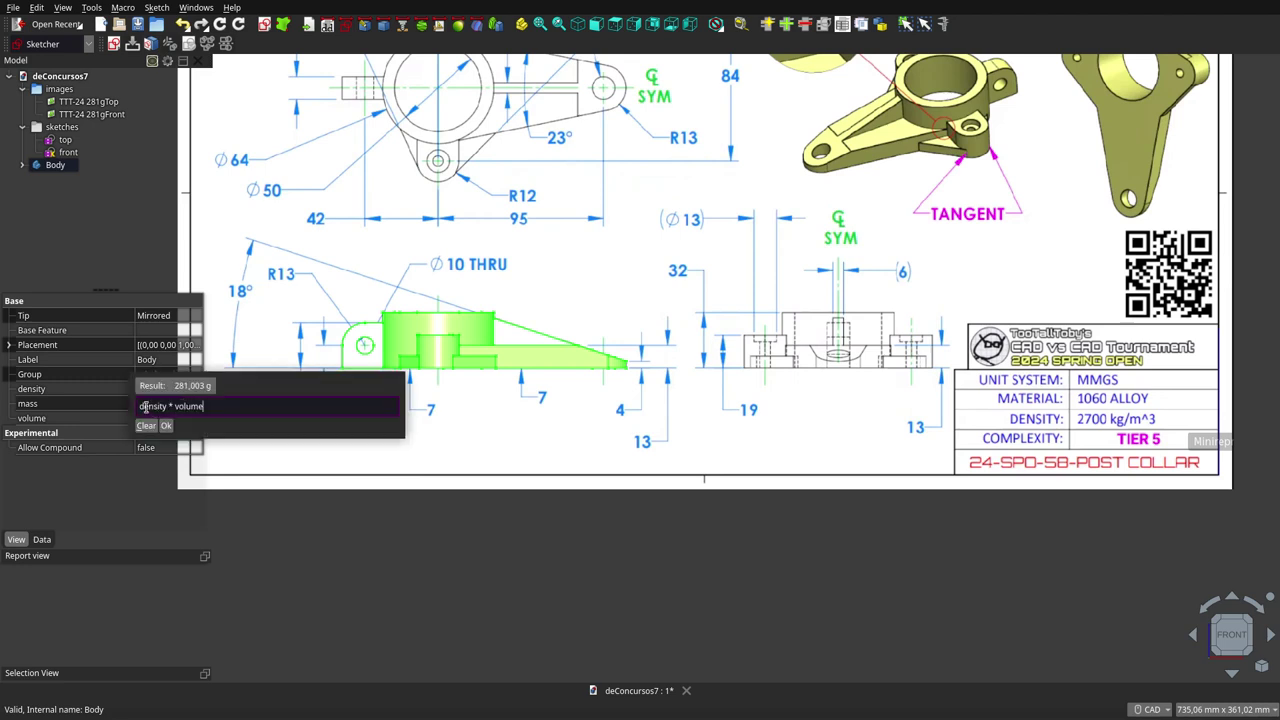
key(Return)
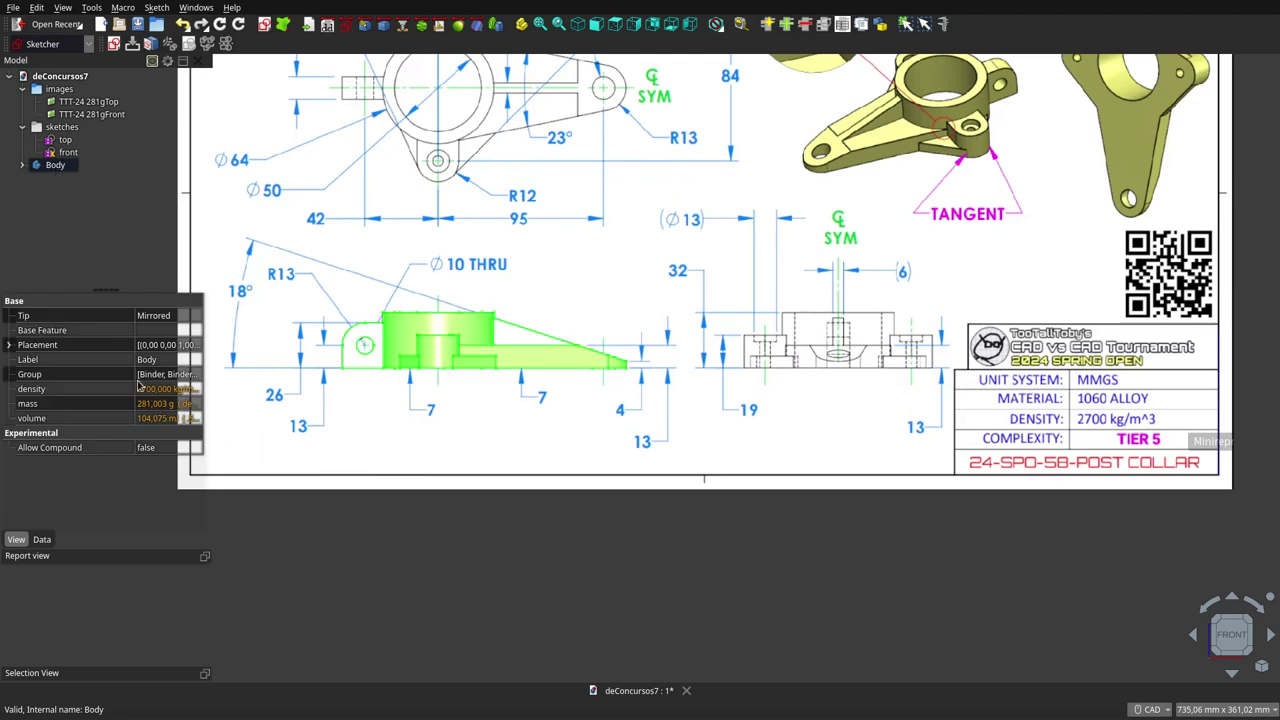
Zoom out and orbit to survey both reference sheets and the mass question, then select the images group
click(84, 104)
scroll(366, 486, down, 1)
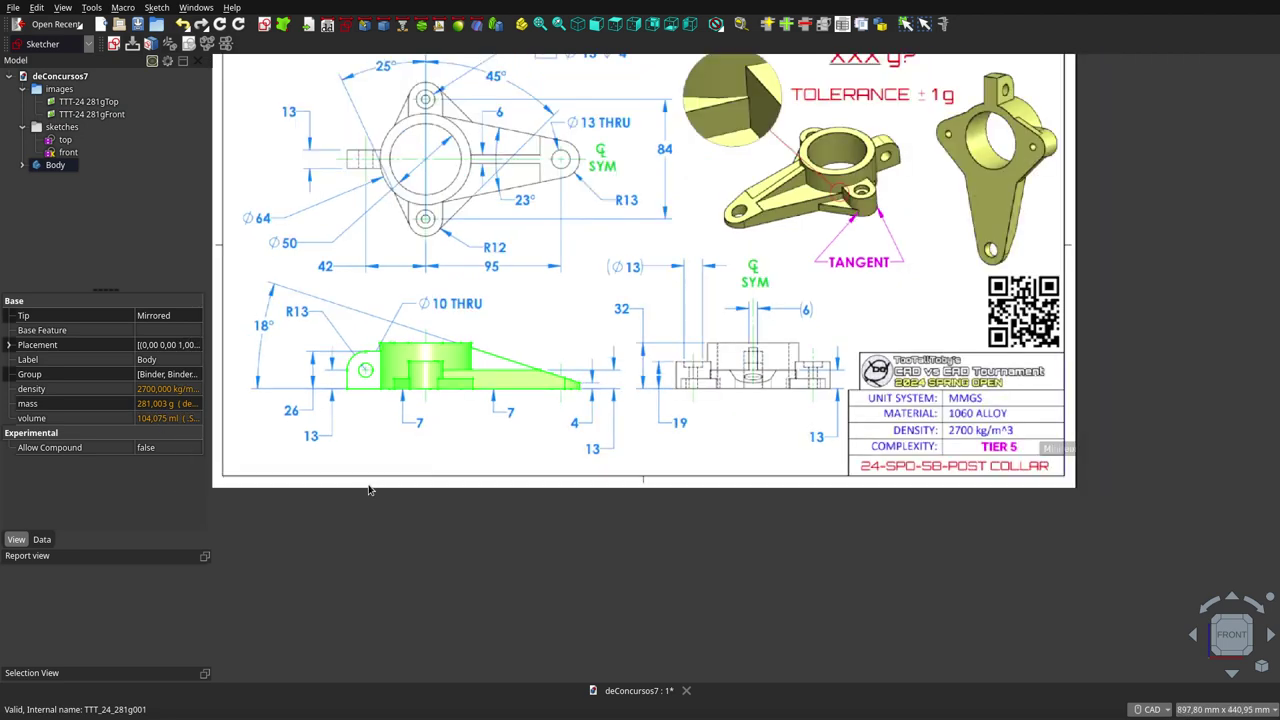
scroll(366, 486, down, 1)
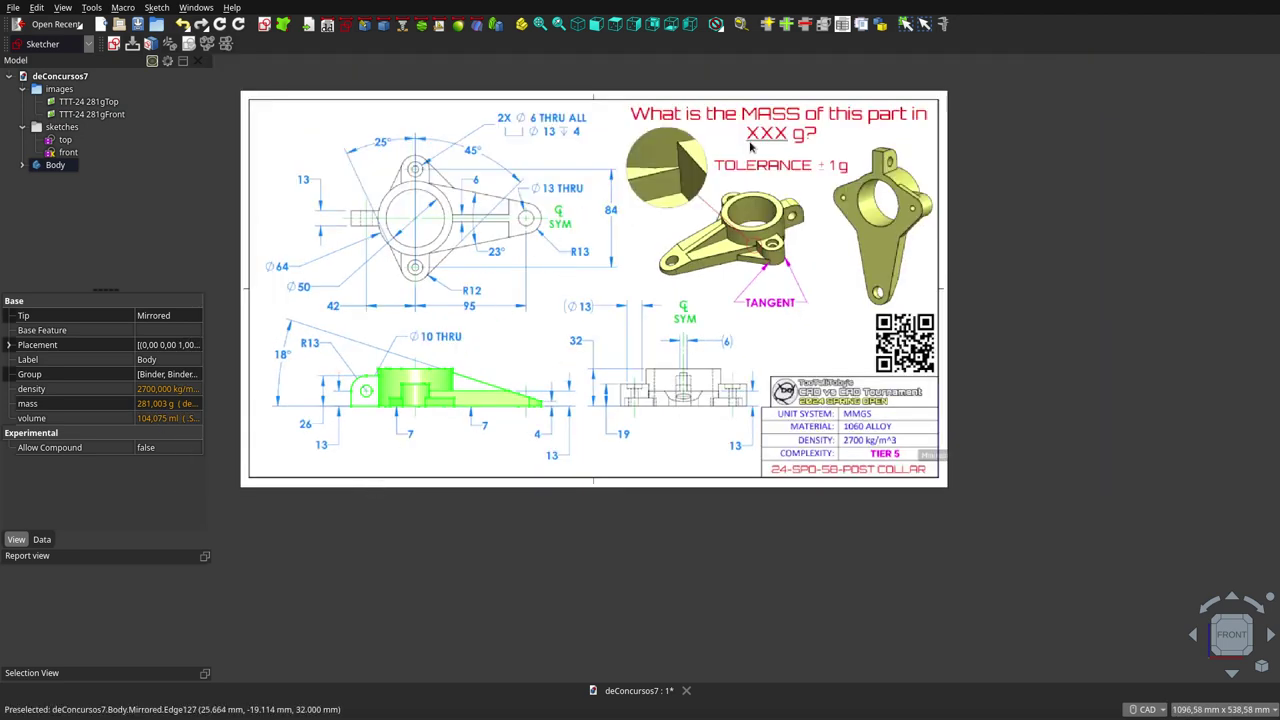
click(670, 443)
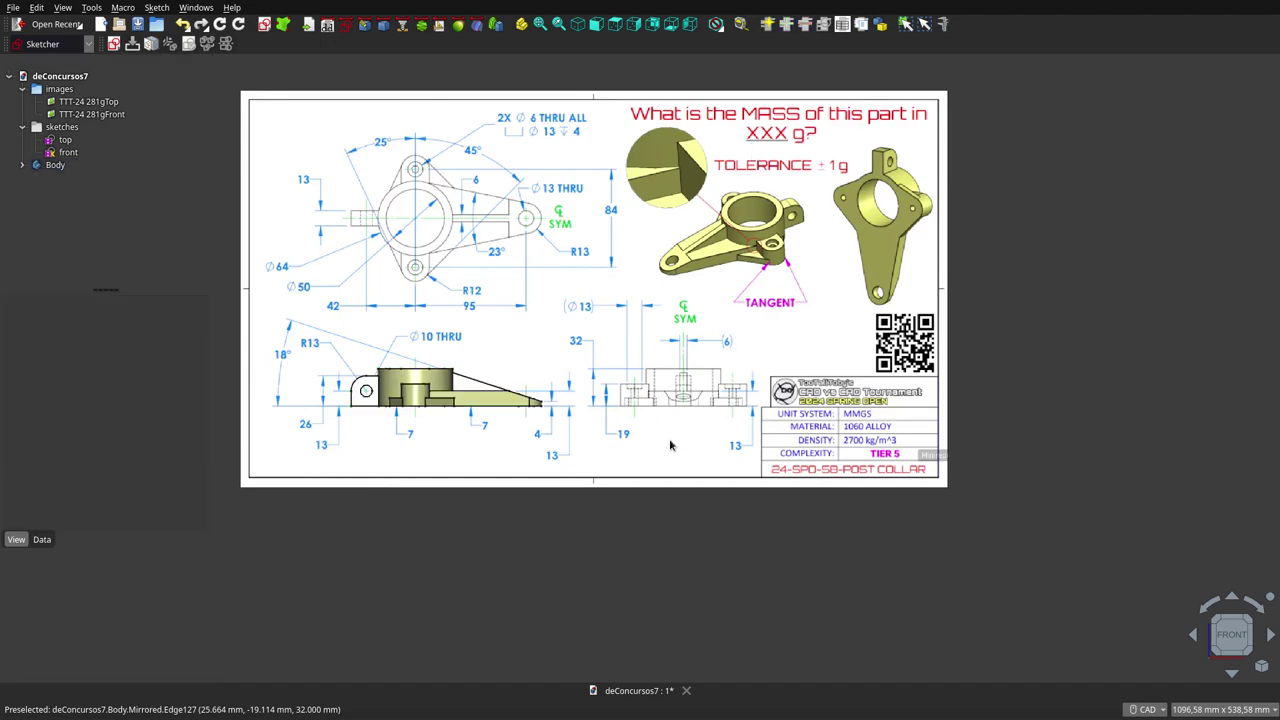
mouse_move(673, 360)
middle_down()
mouse_move(509, 417)
mouse_move(531, 429)
mouse_move(640, 390)
mouse_move(696, 567)
mouse_move(590, 394)
mouse_move(640, 297)
mouse_move(671, 360)
mouse_move(712, 359)
mouse_move(585, 431)
mouse_move(663, 465)
middle_up()
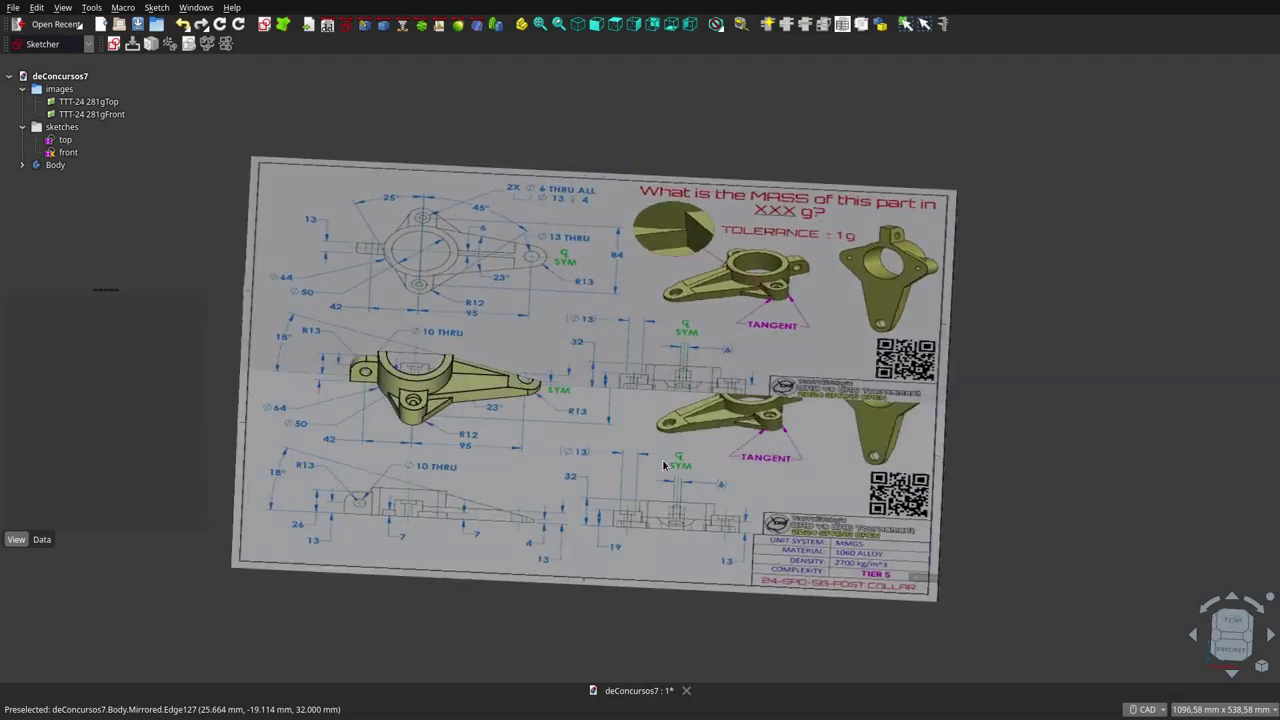
scroll(592, 412, up, 3)
scroll(590, 410, down, 5)
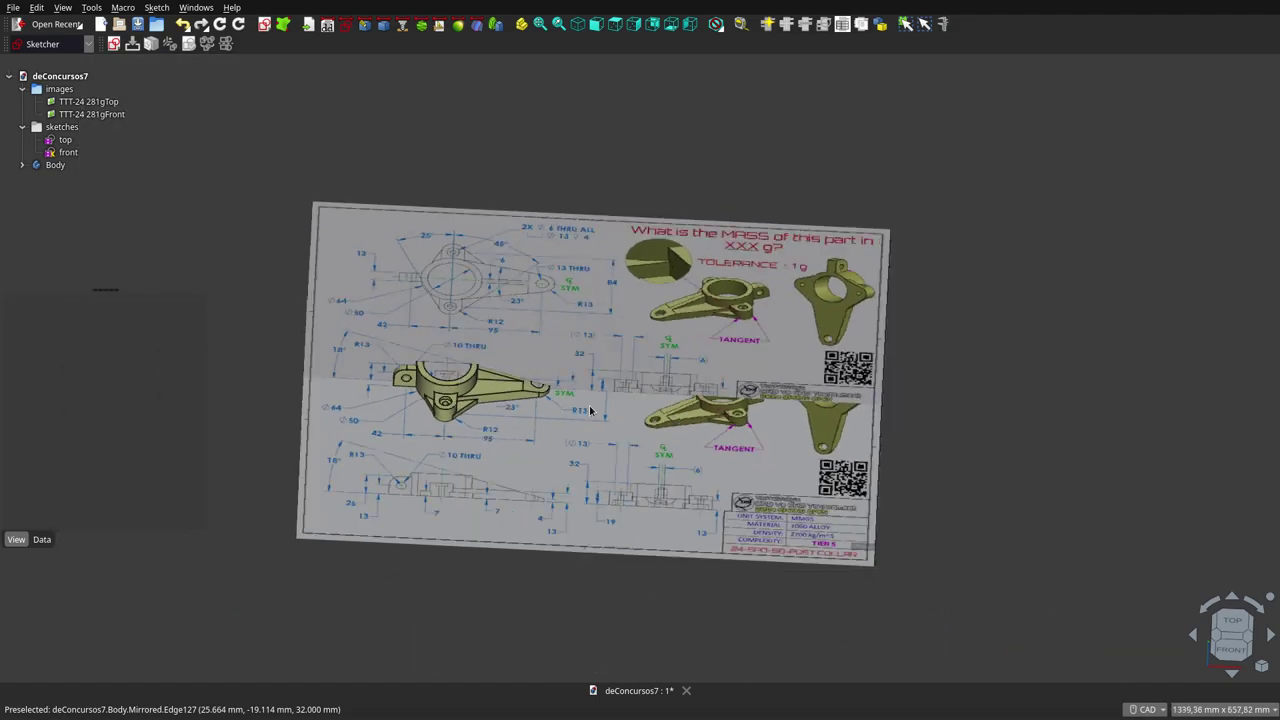
middle_drag(580, 421, 536, 343)
mouse_move(105, 300)
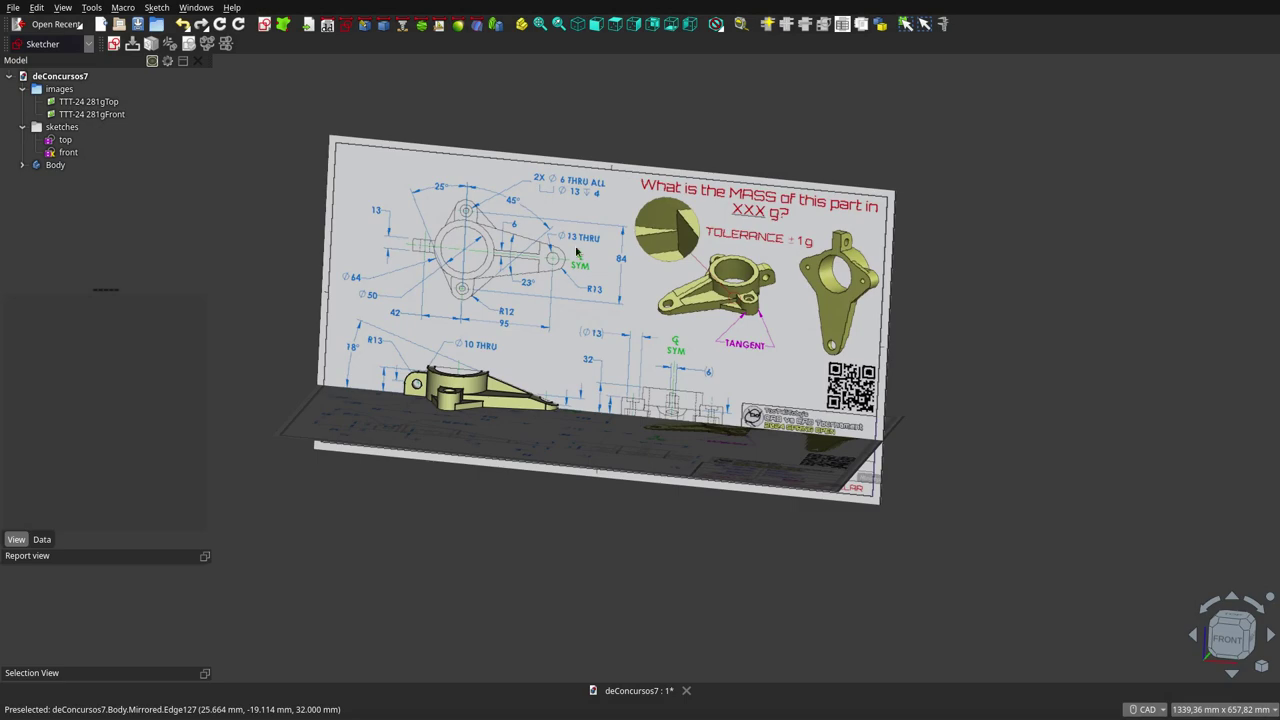
scroll(577, 252, down, 3)
scroll(577, 252, down, 1)
click(59, 90)
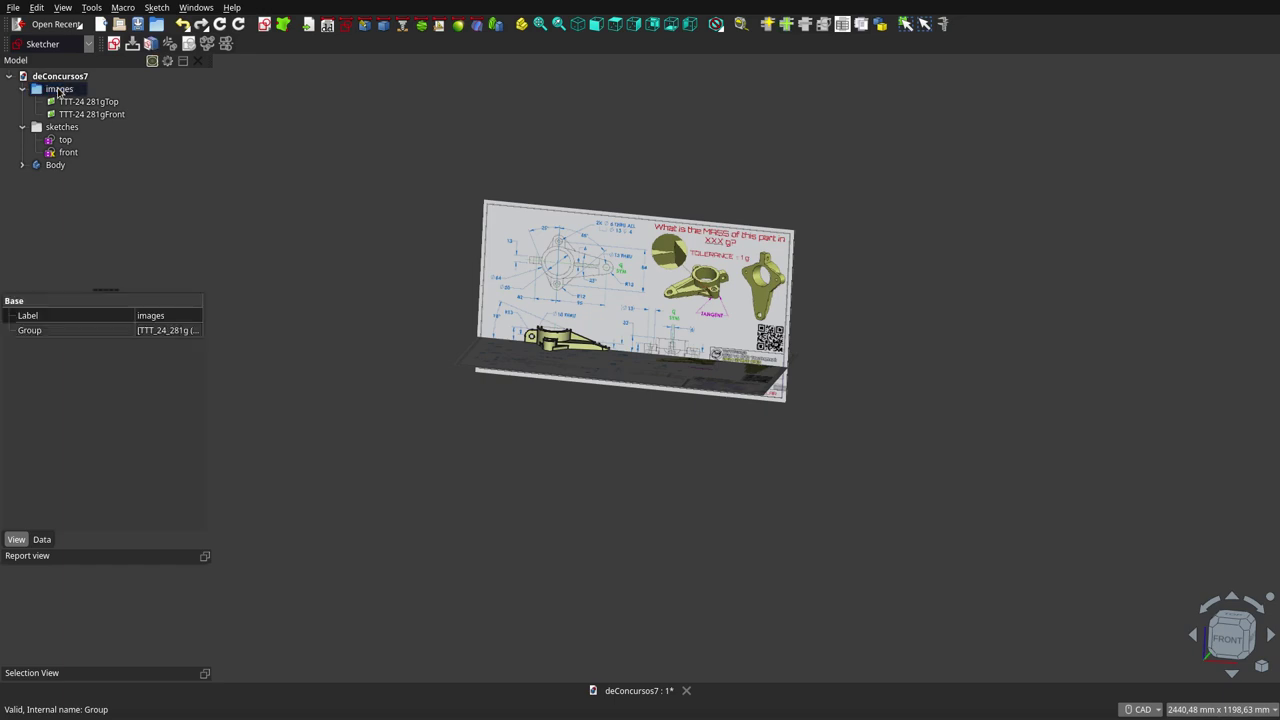
Hide the reference images group and fit the post collar part to fill the view
key(space)
key(v)
key(f)
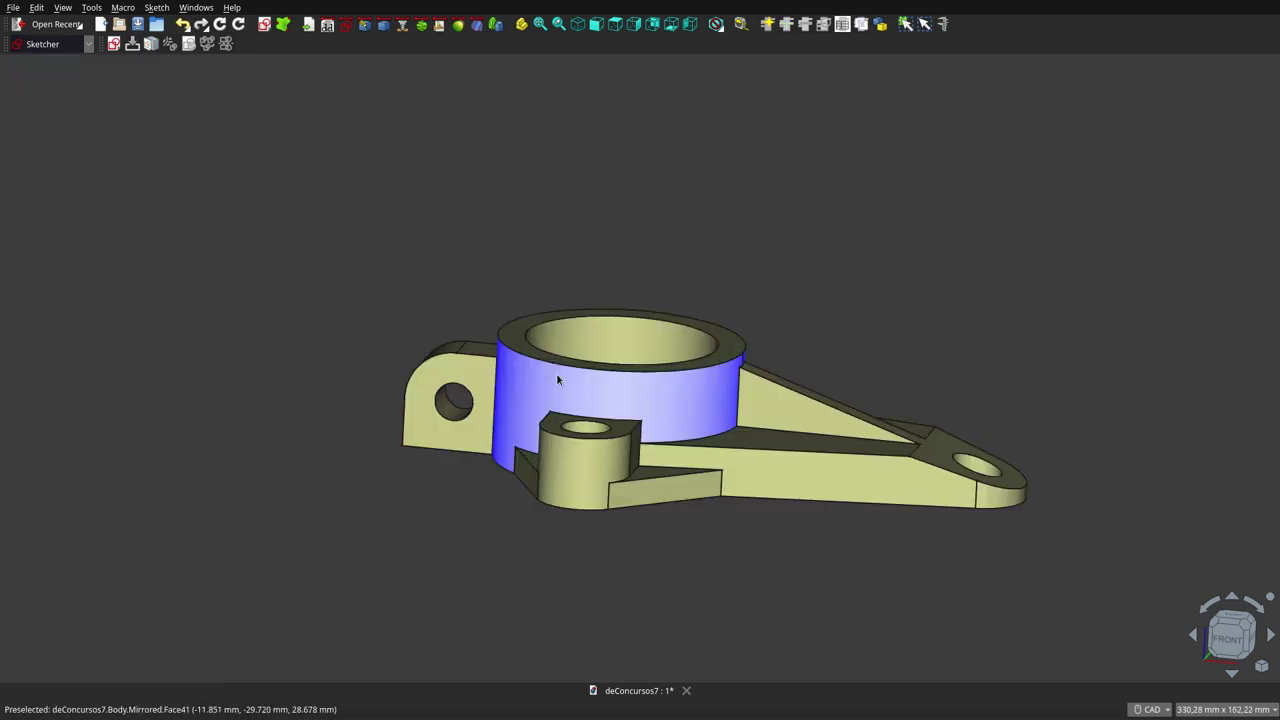
mouse_move(614, 249)
middle_down()
mouse_move(644, 290)
mouse_move(565, 312)
mouse_move(763, 343)
mouse_move(723, 54)
mouse_move(651, 263)
mouse_move(640, 255)
mouse_move(497, 357)
mouse_move(347, 299)
mouse_move(630, 375)
mouse_move(806, 371)
mouse_move(829, 337)
mouse_move(836, 283)
mouse_move(786, 94)
mouse_move(609, 333)
mouse_move(614, 174)
mouse_move(764, 216)
mouse_move(634, 183)
mouse_move(574, 220)
mouse_move(579, 251)
mouse_move(549, 290)
mouse_move(566, 334)
mouse_move(609, 366)
mouse_move(786, 391)
mouse_move(843, 374)
mouse_move(1020, 231)
mouse_move(748, 318)
mouse_move(537, 277)
mouse_move(514, 260)
mouse_move(743, 294)
mouse_move(720, 331)
mouse_move(671, 346)
mouse_move(642, 262)
mouse_move(644, 192)
middle_up()
scroll(630, 262, down, 2)
scroll(623, 268, down, 1)
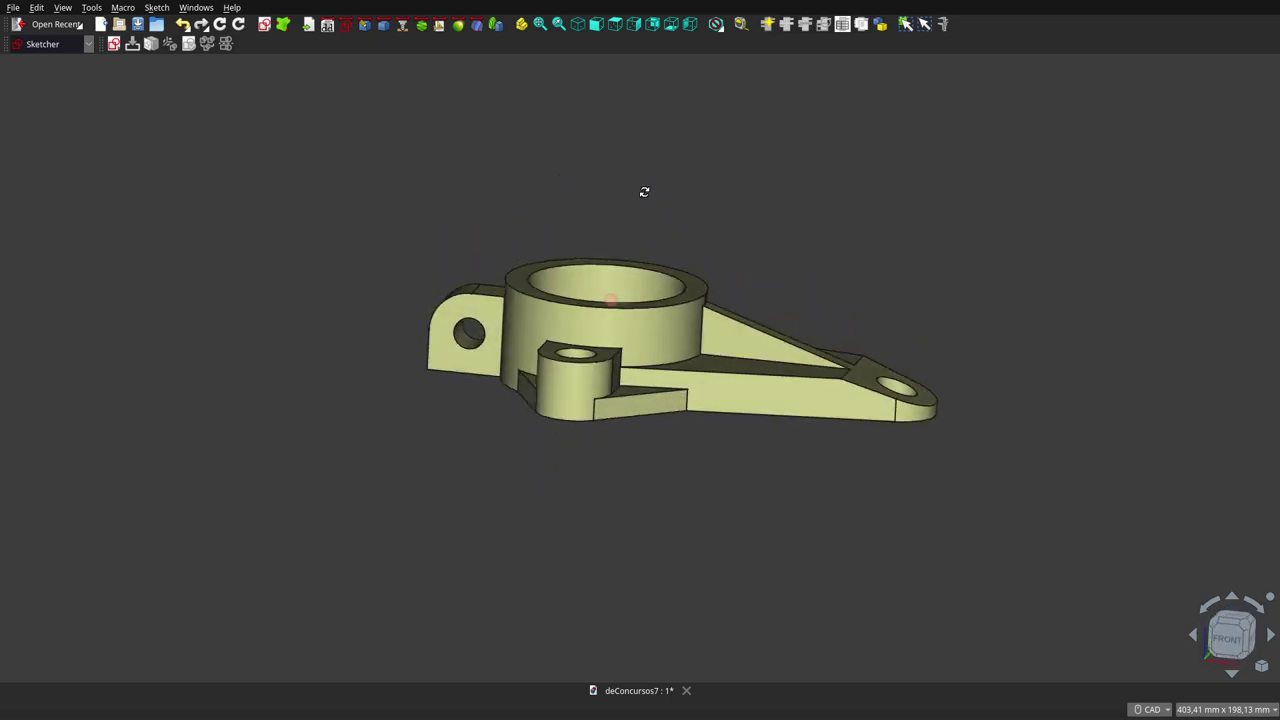